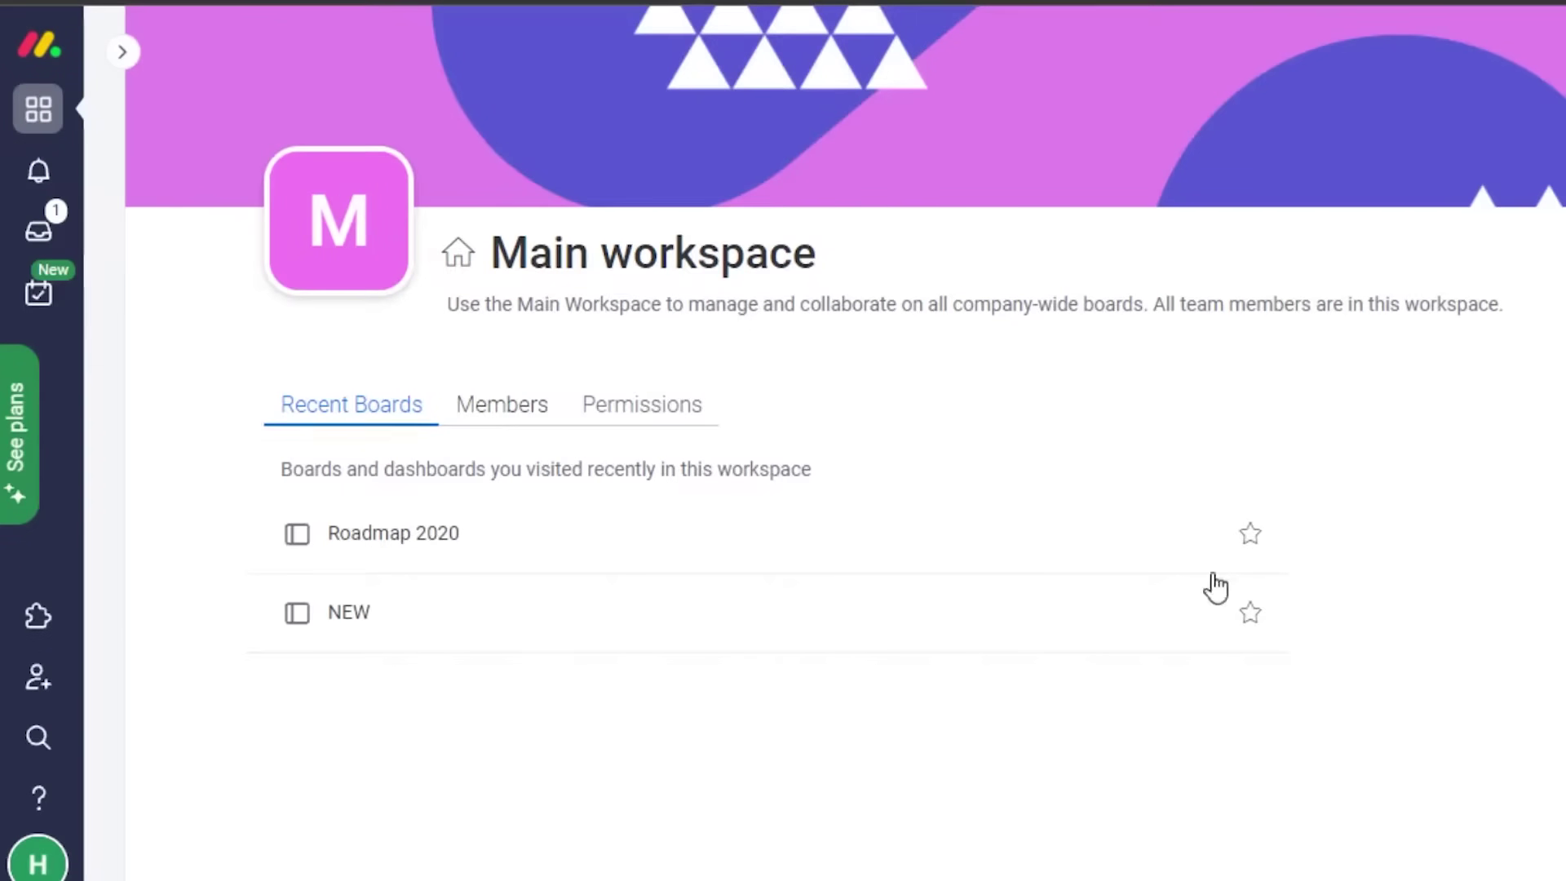
Pin the Main workspace's board panel open beside the page
left_click(122, 51)
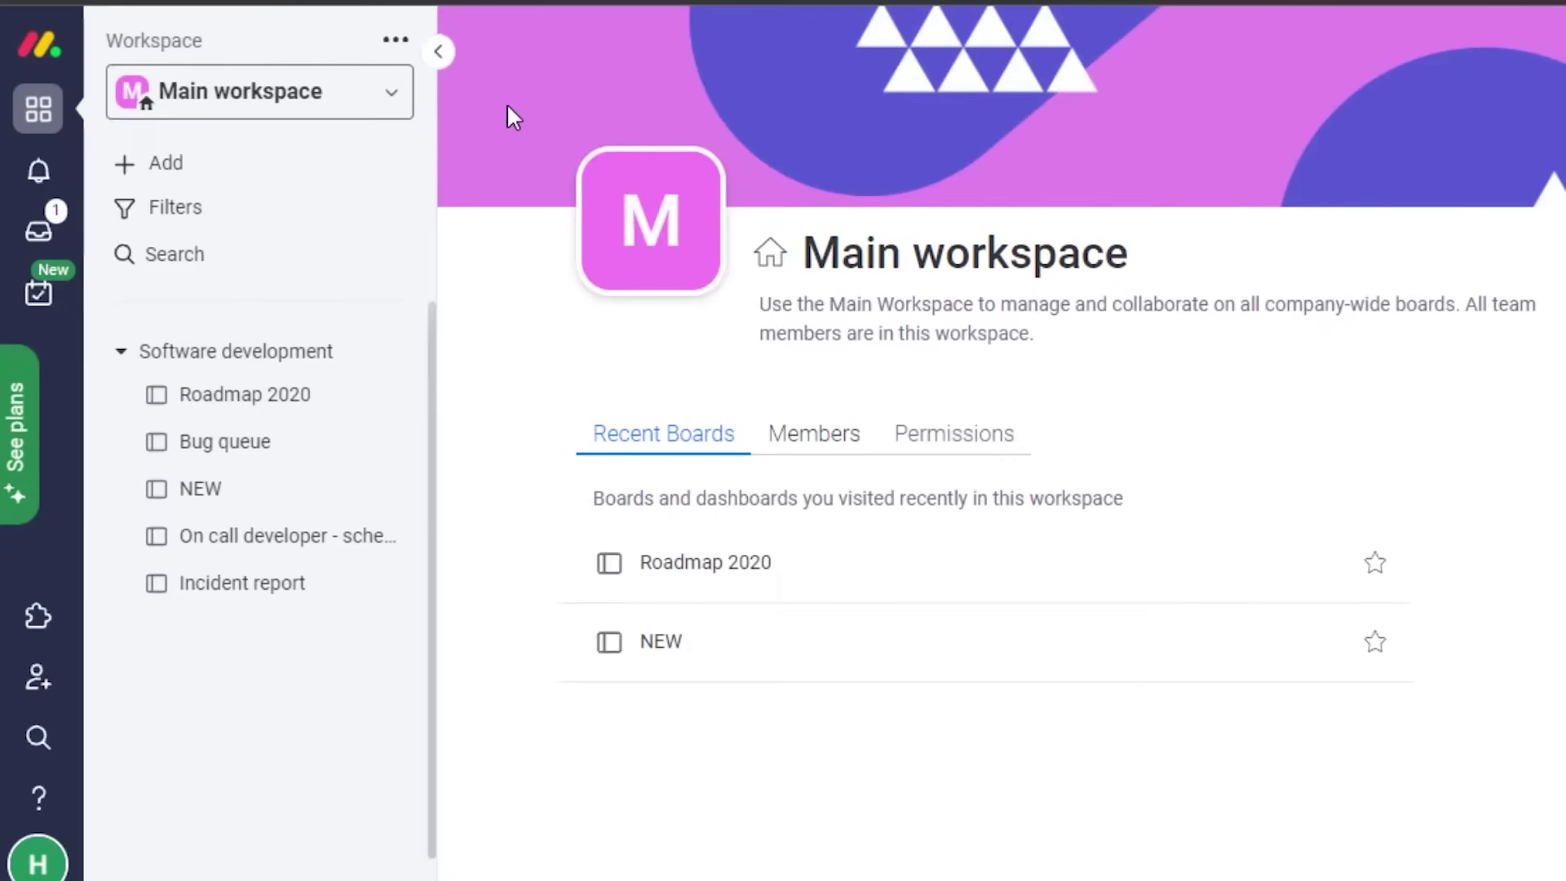
Add a new workspace from the workspace list and name it imminentHD
left_click(393, 96)
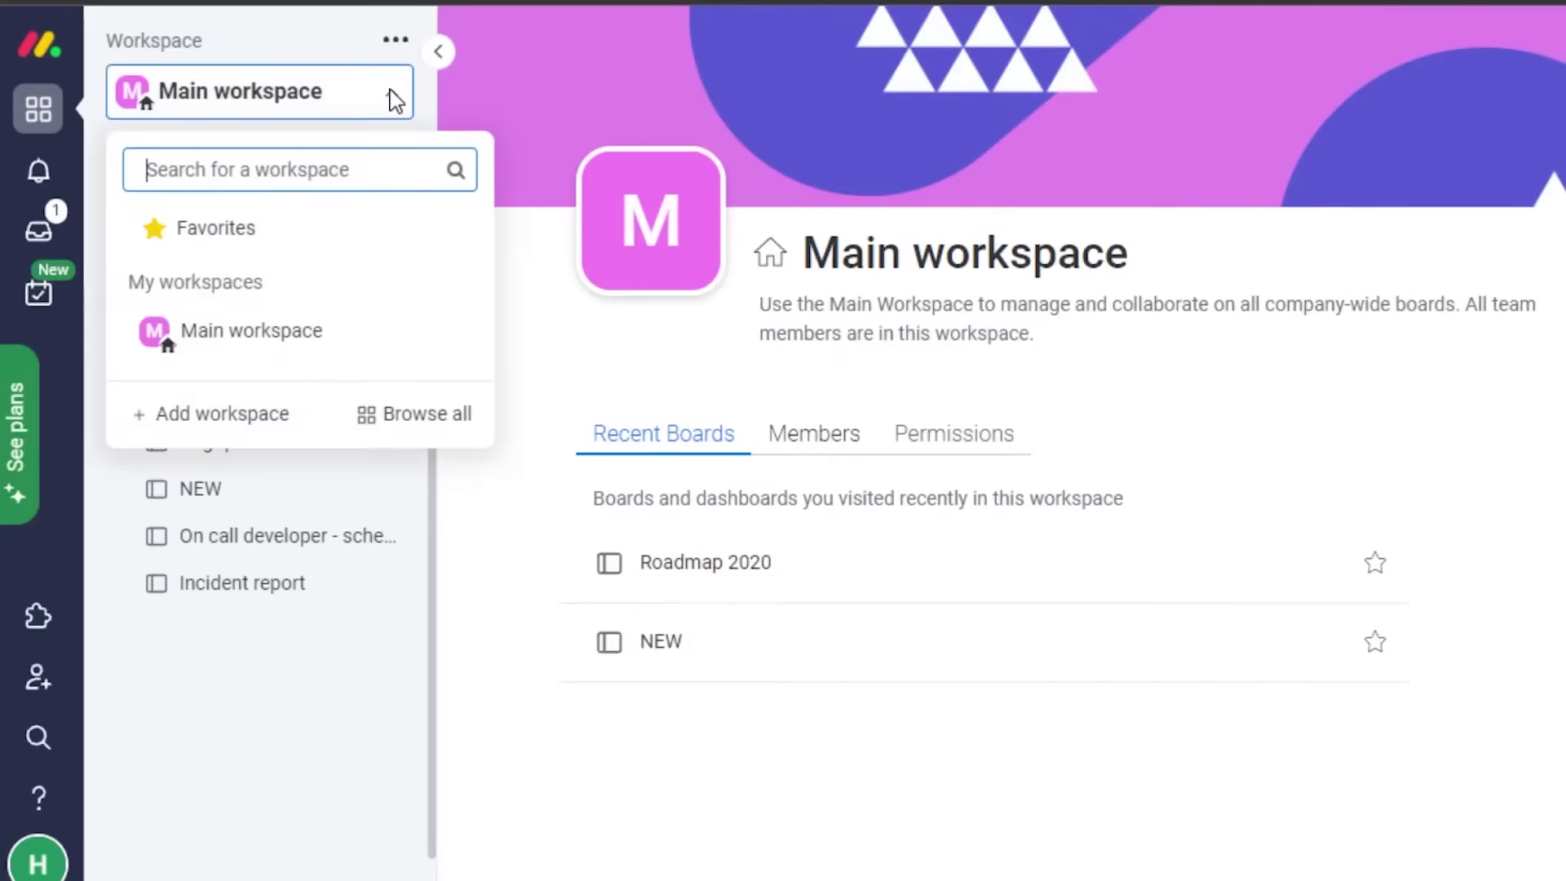
left_click(395, 100)
left_click(373, 104)
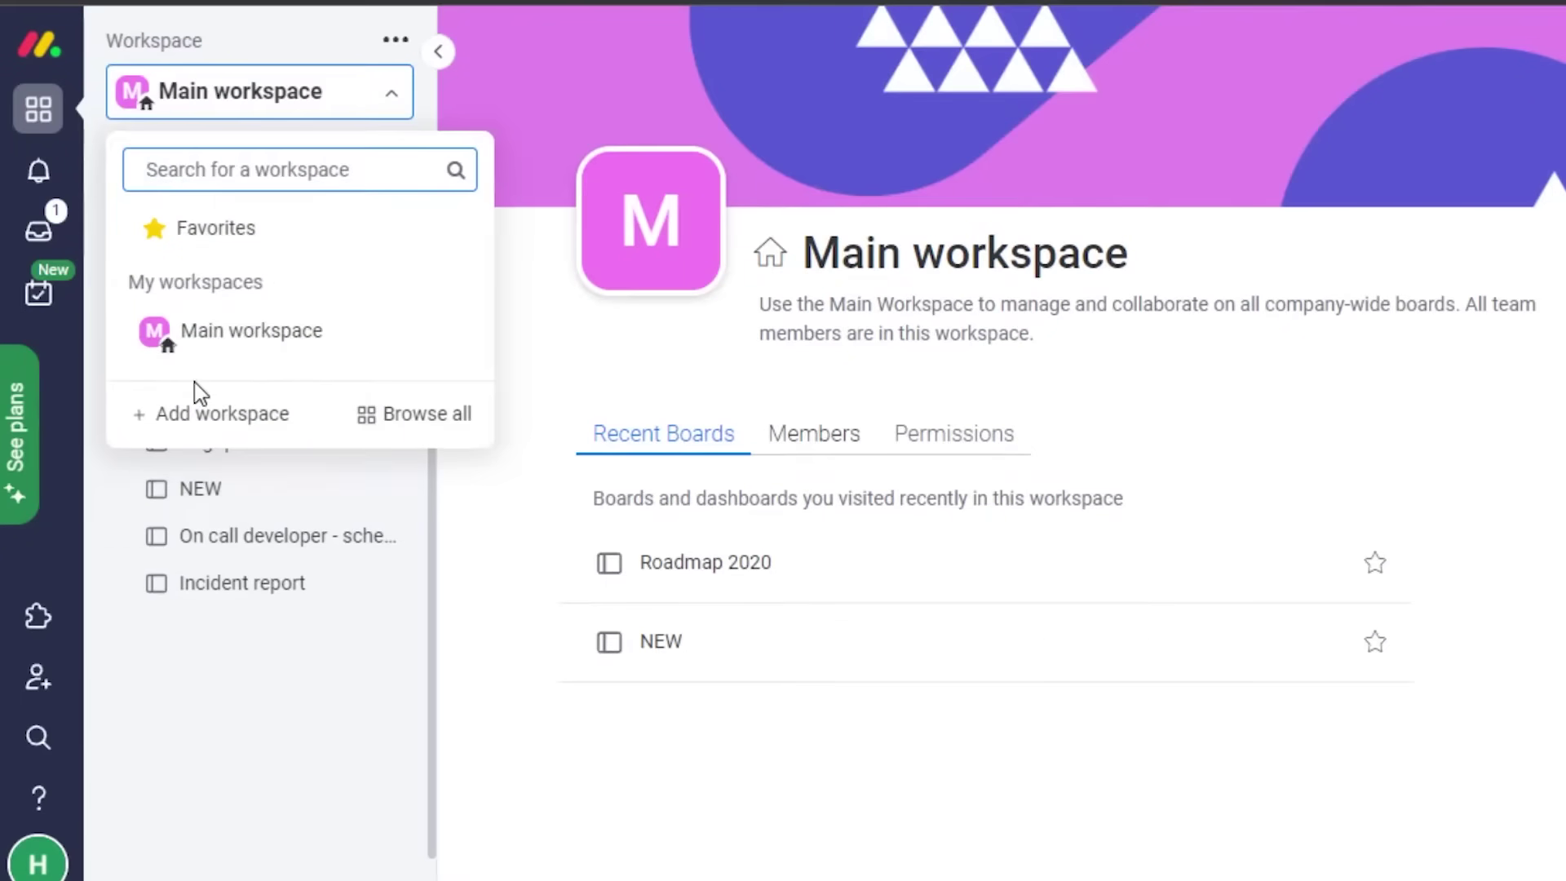
left_click(201, 416)
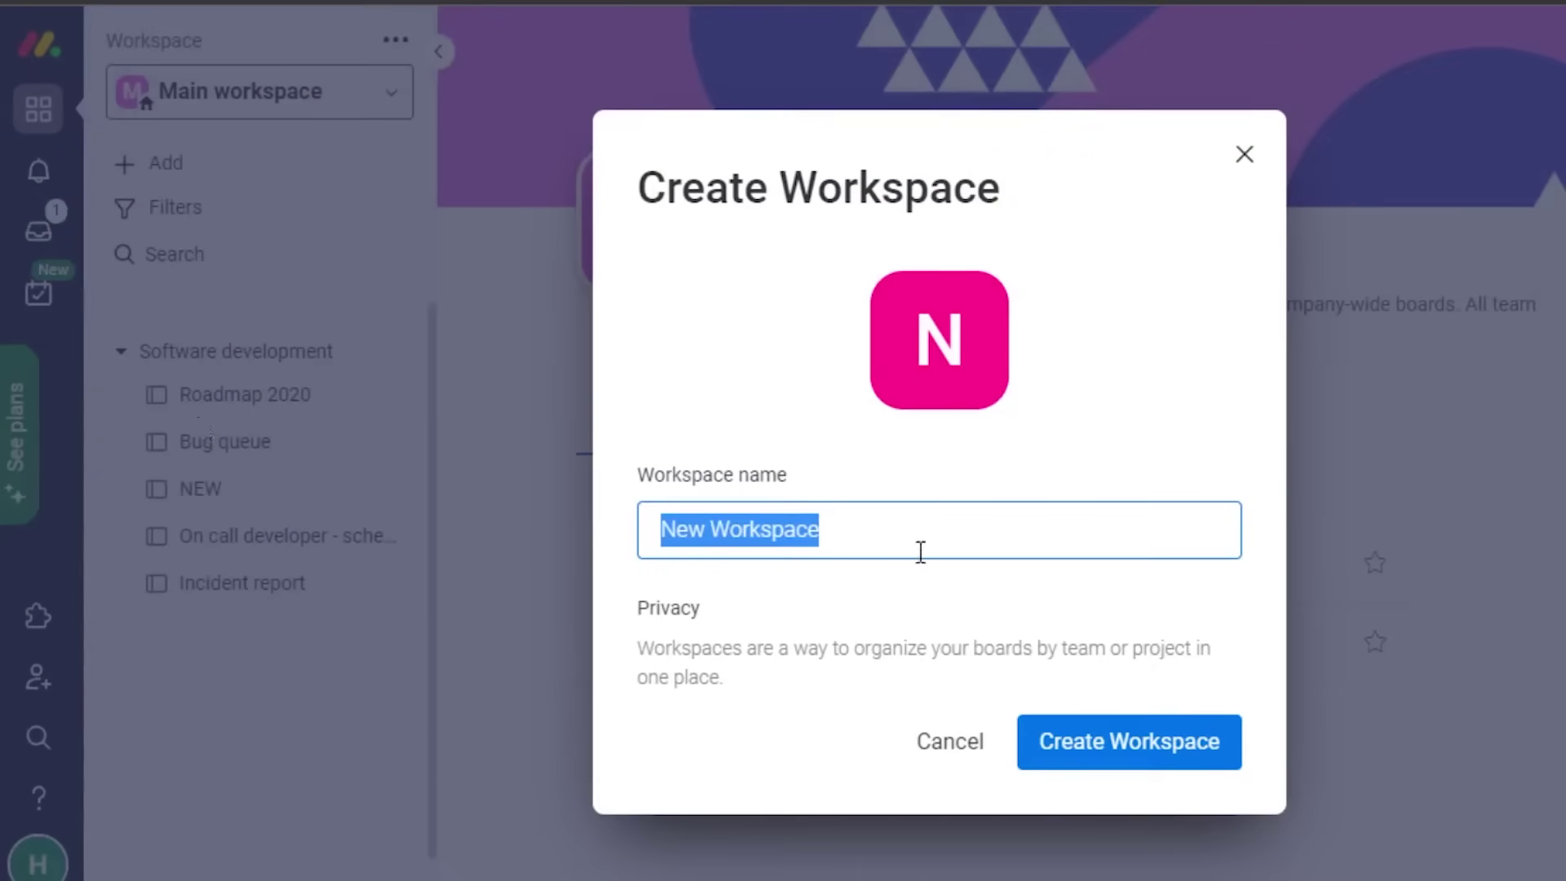
key("BackSpace")
type("imminentHD")
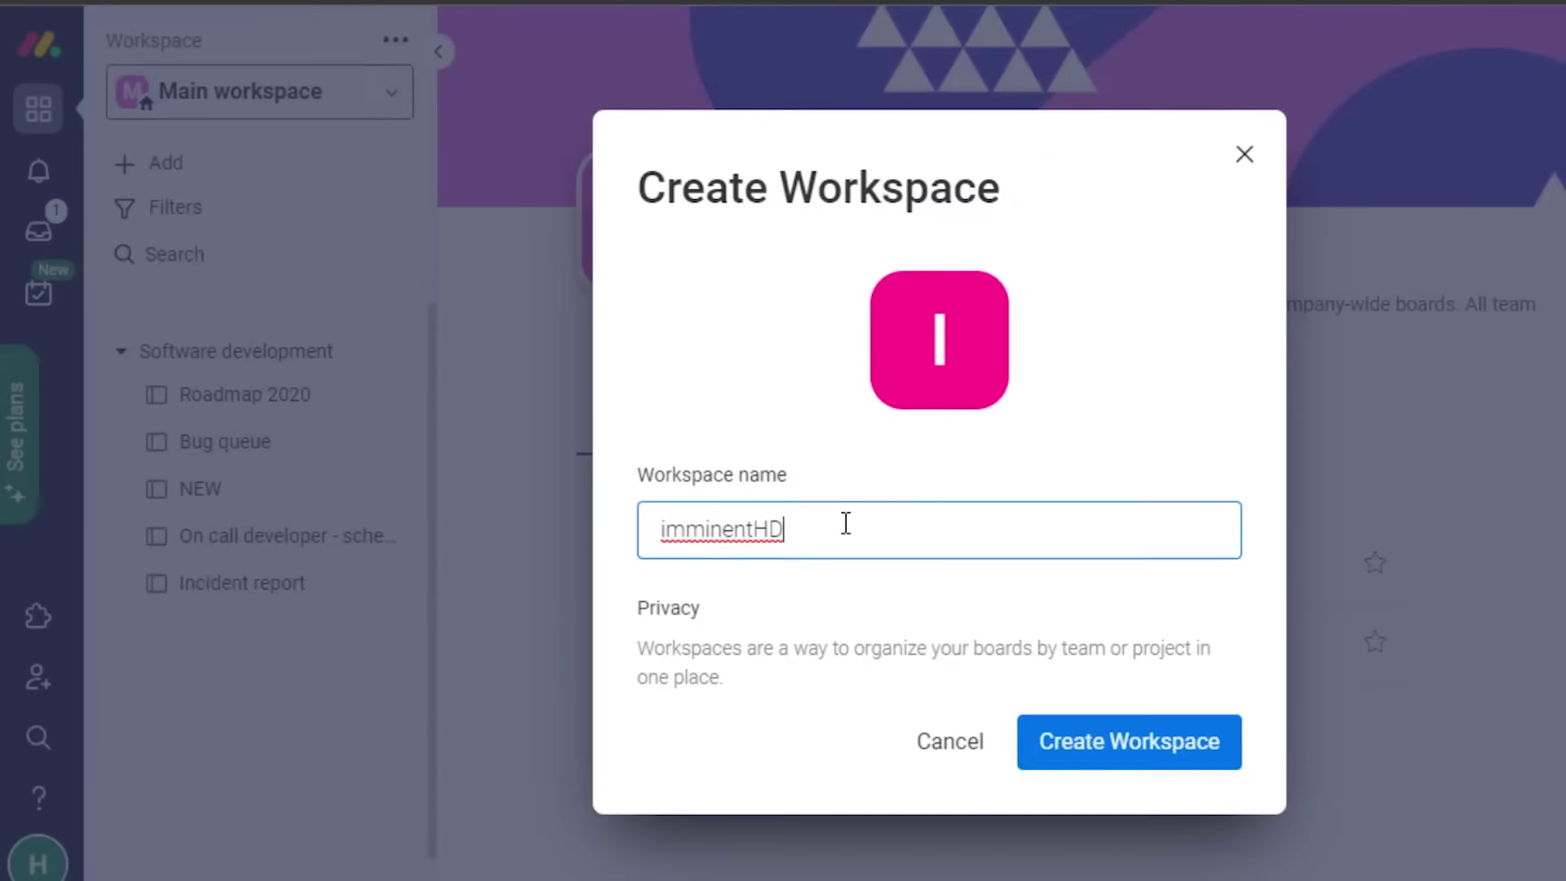
Give the workspace a flame icon on a yellow background and create it
left_click(943, 373)
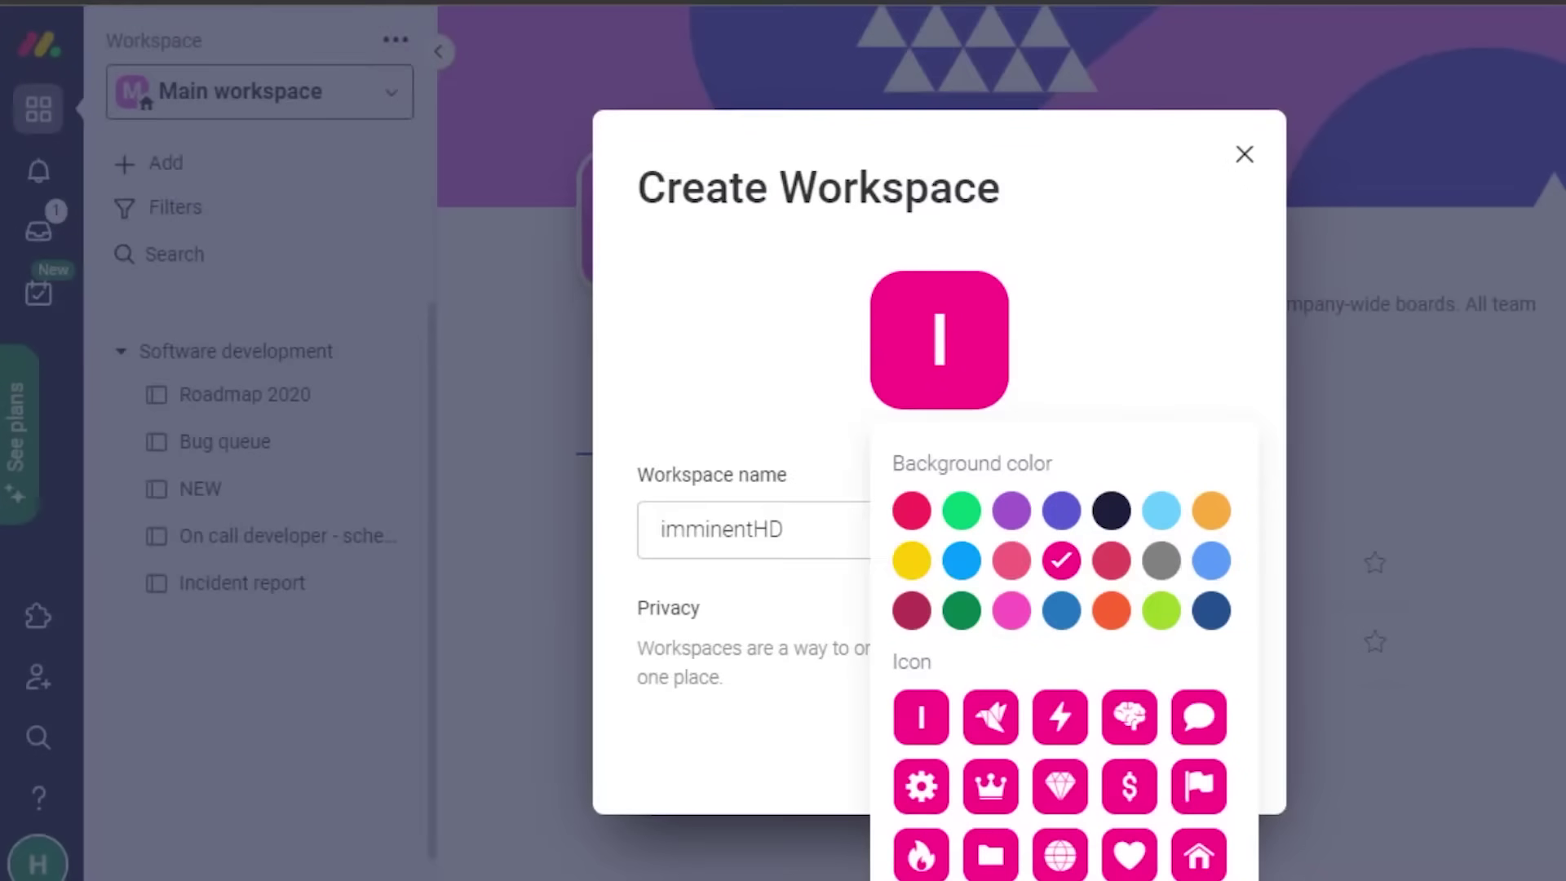
left_click(917, 855)
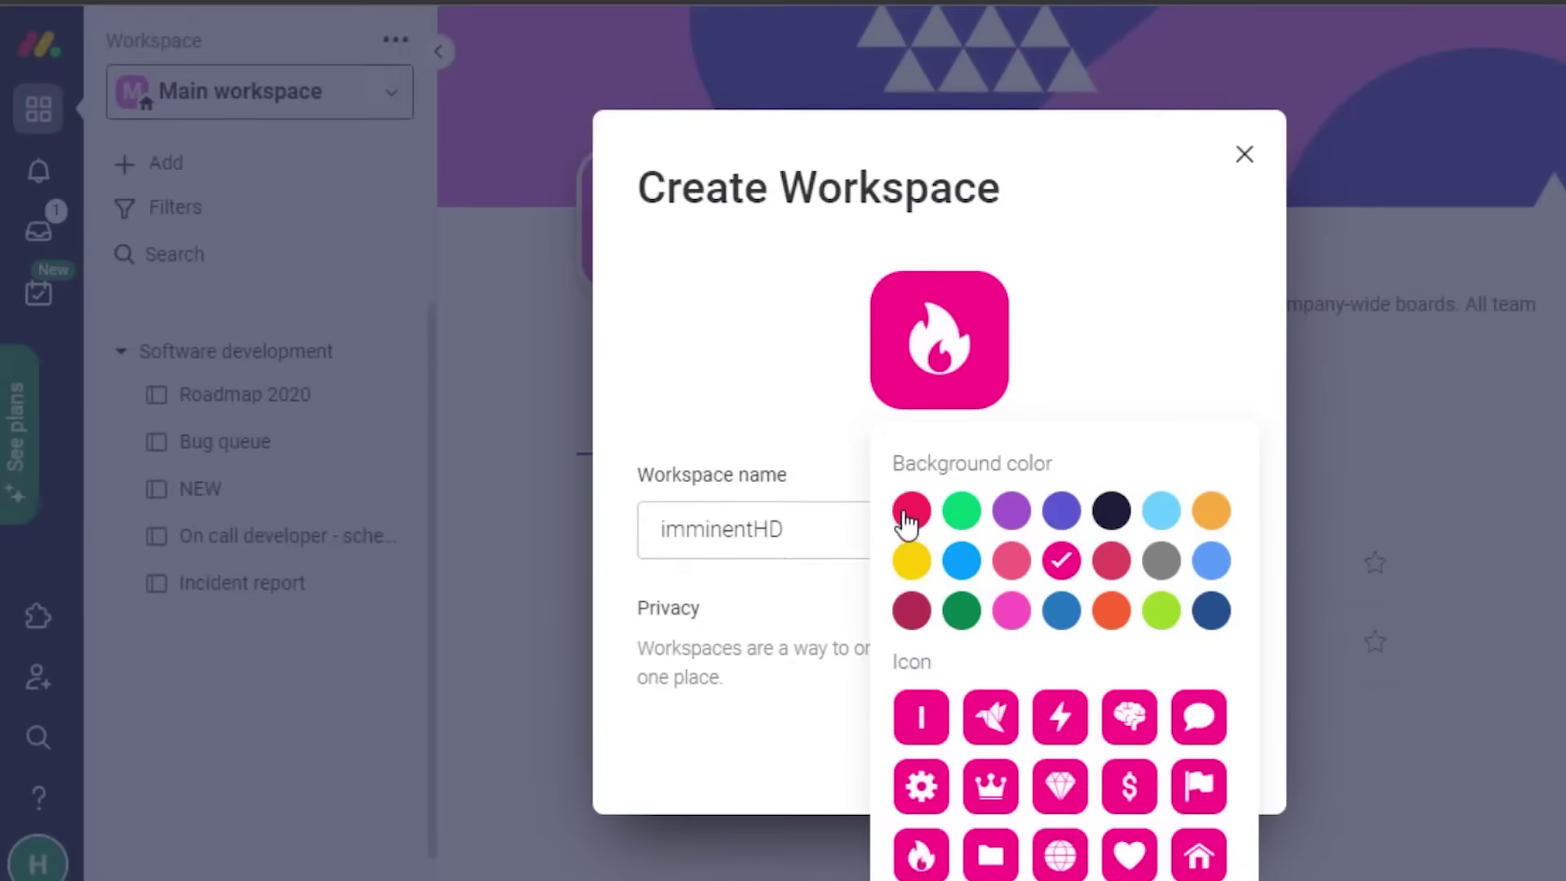
left_click(915, 562)
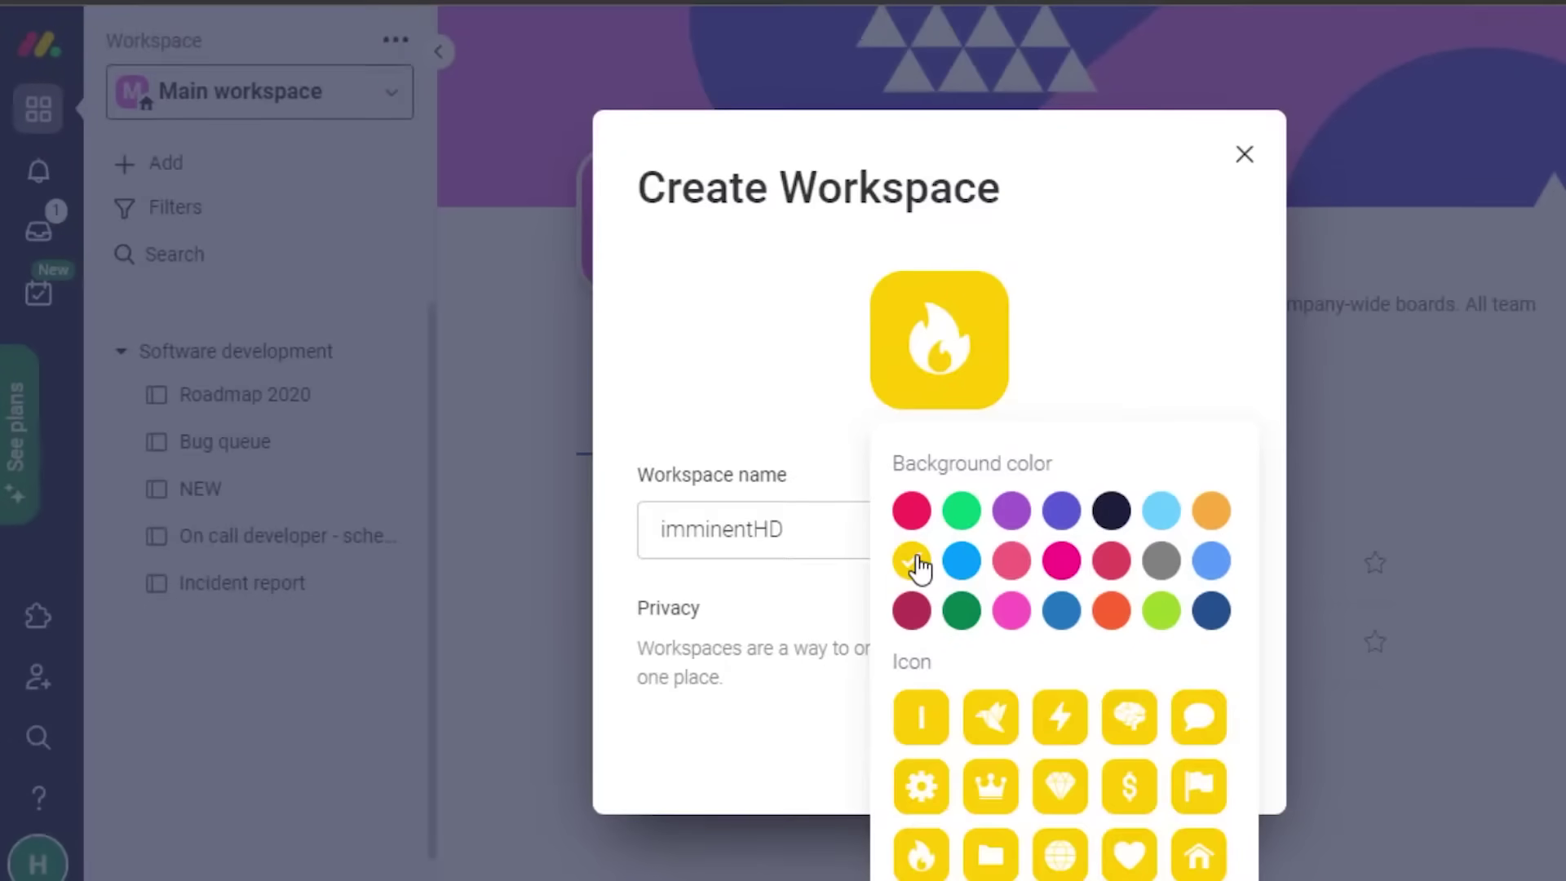
left_click(1067, 289)
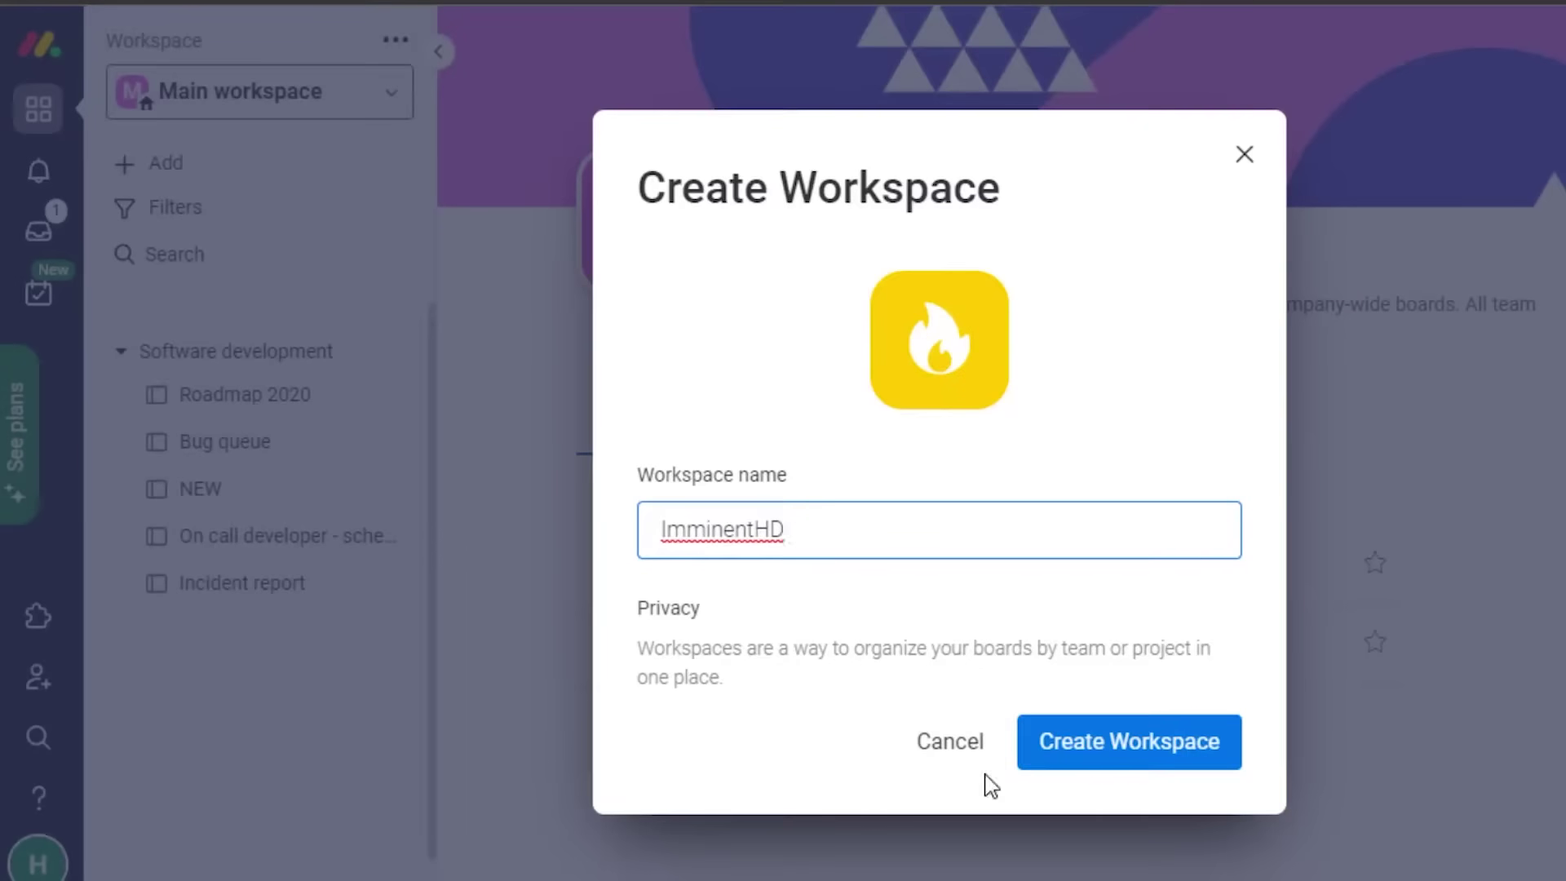
left_click(1104, 744)
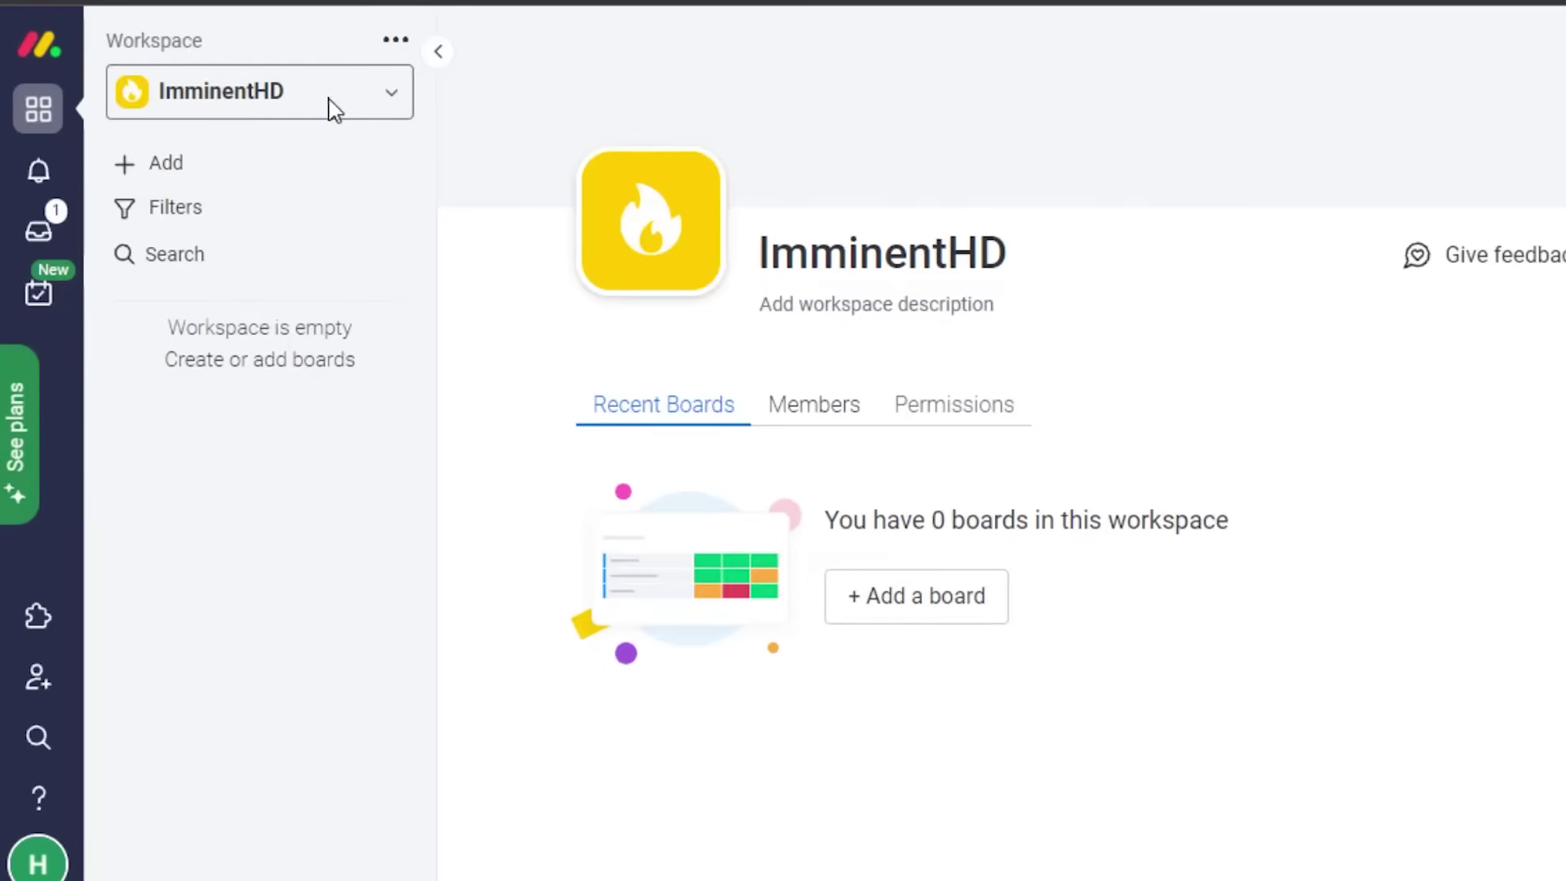
Collapse the board panel and open the Template center via + Add a board in ImminentHD
left_click(392, 102)
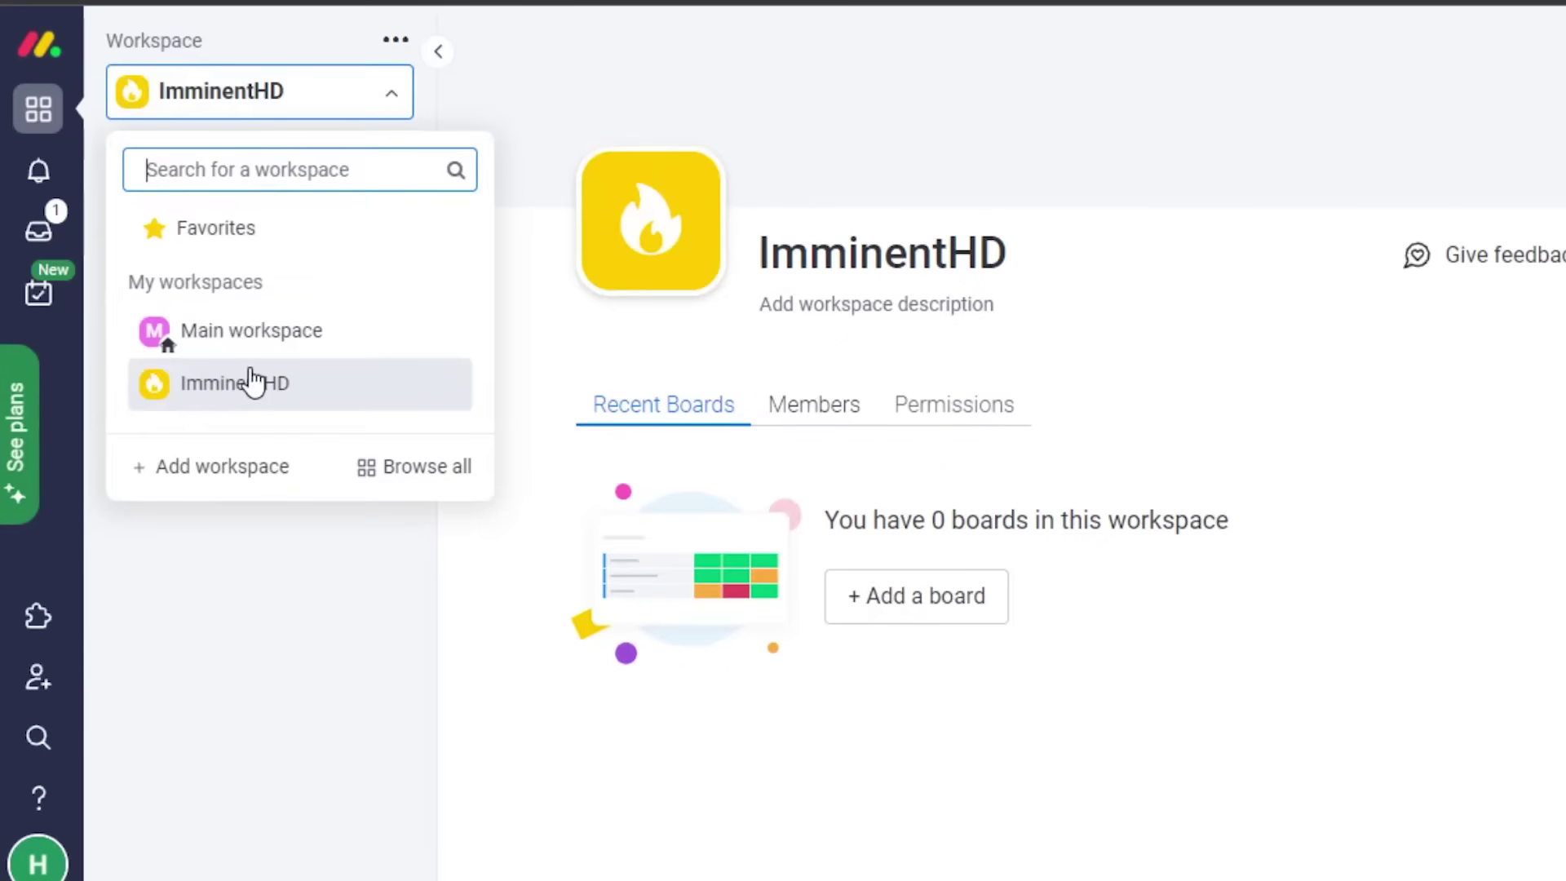
left_click(438, 51)
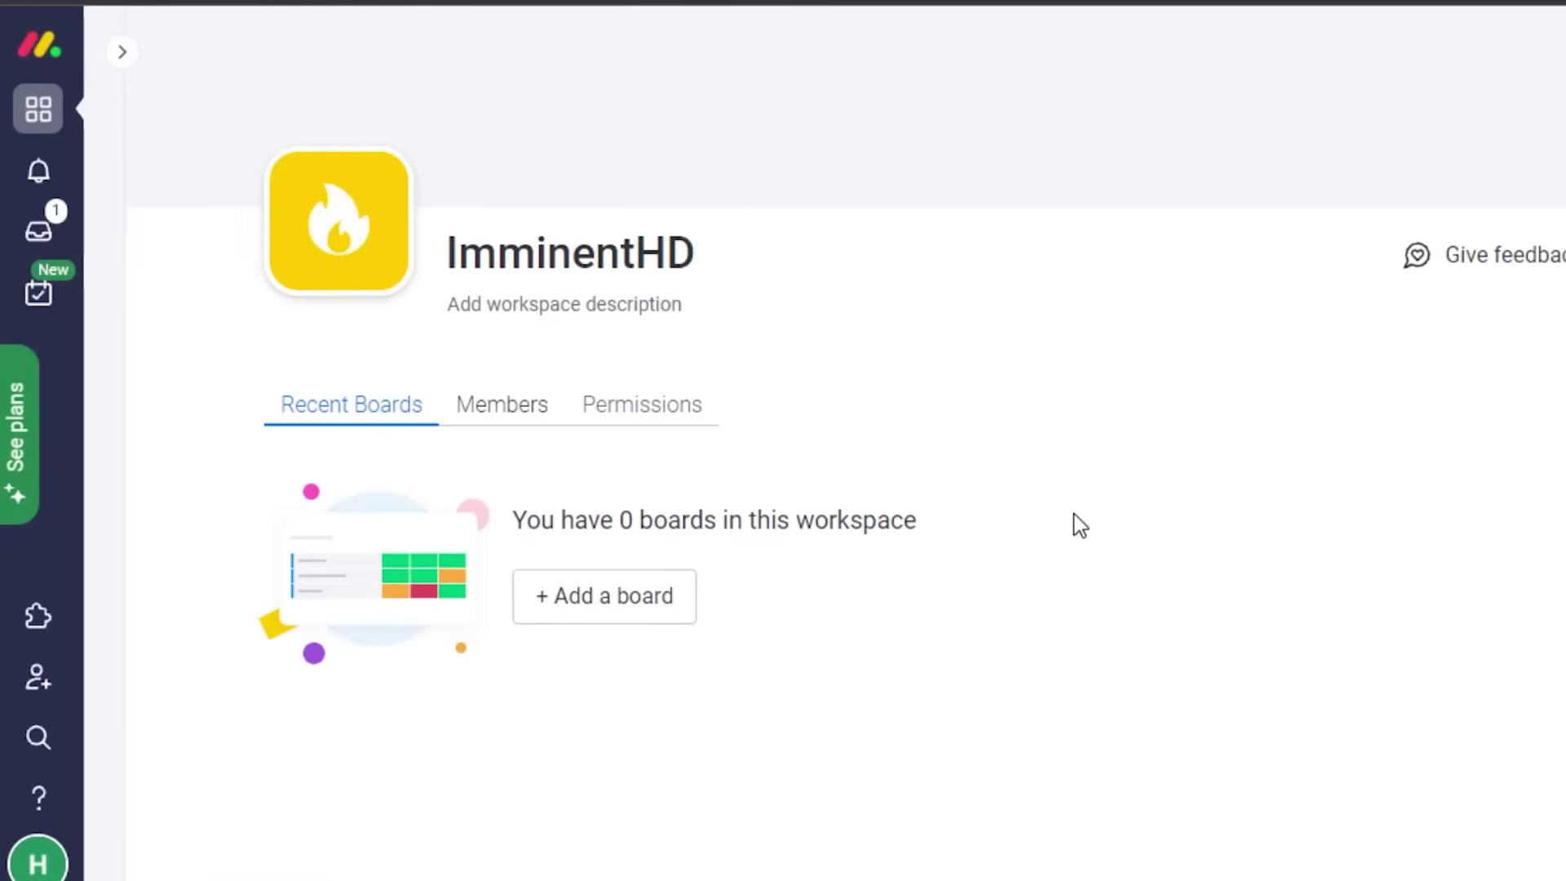
left_click(647, 602)
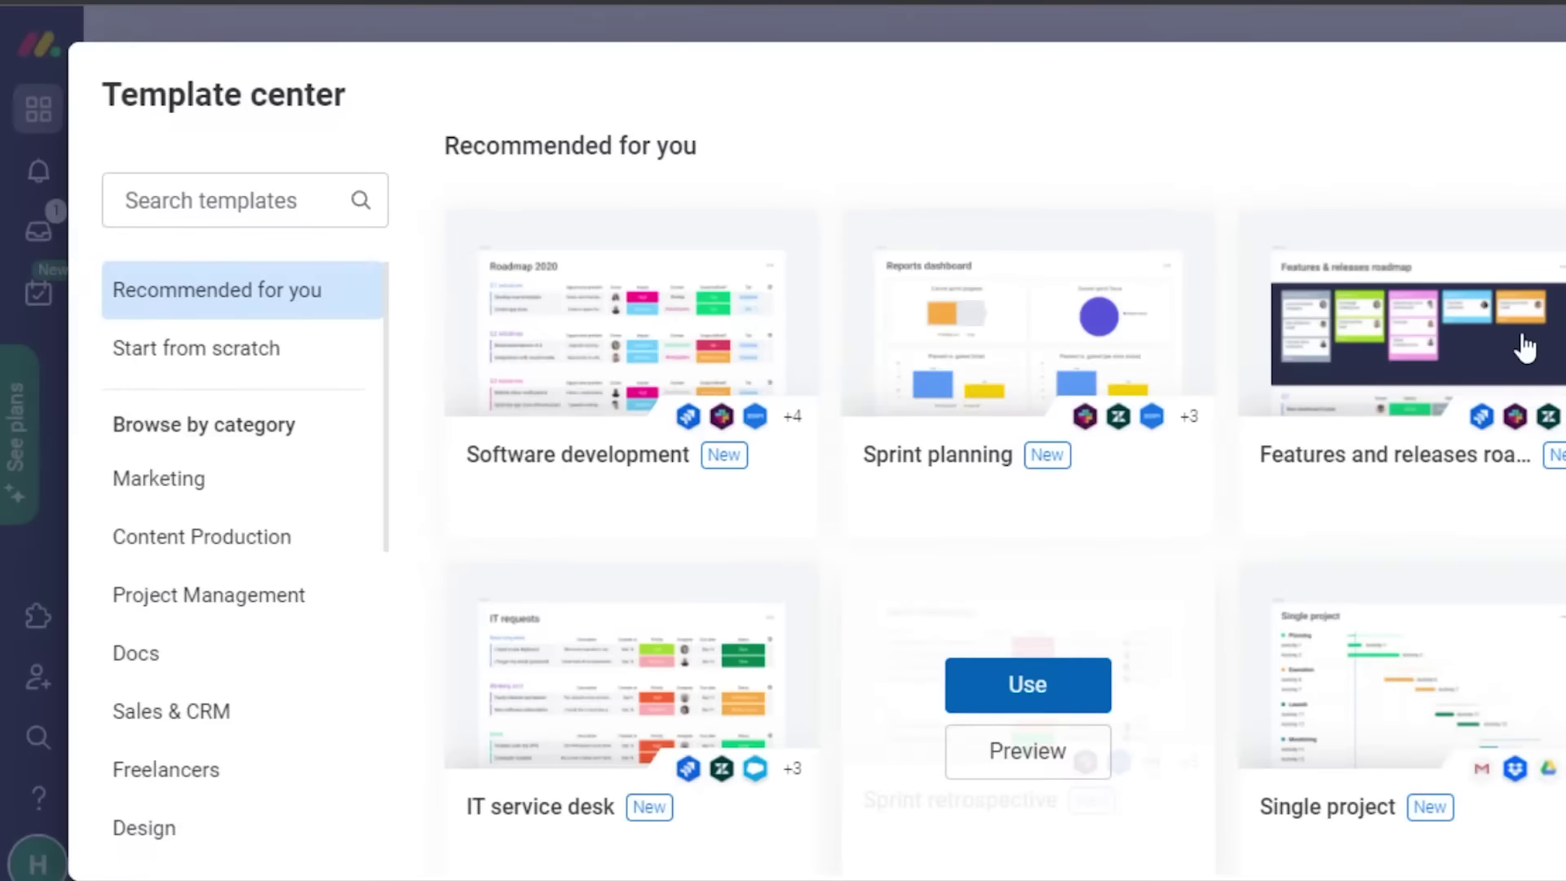
mouse_move(1524, 349)
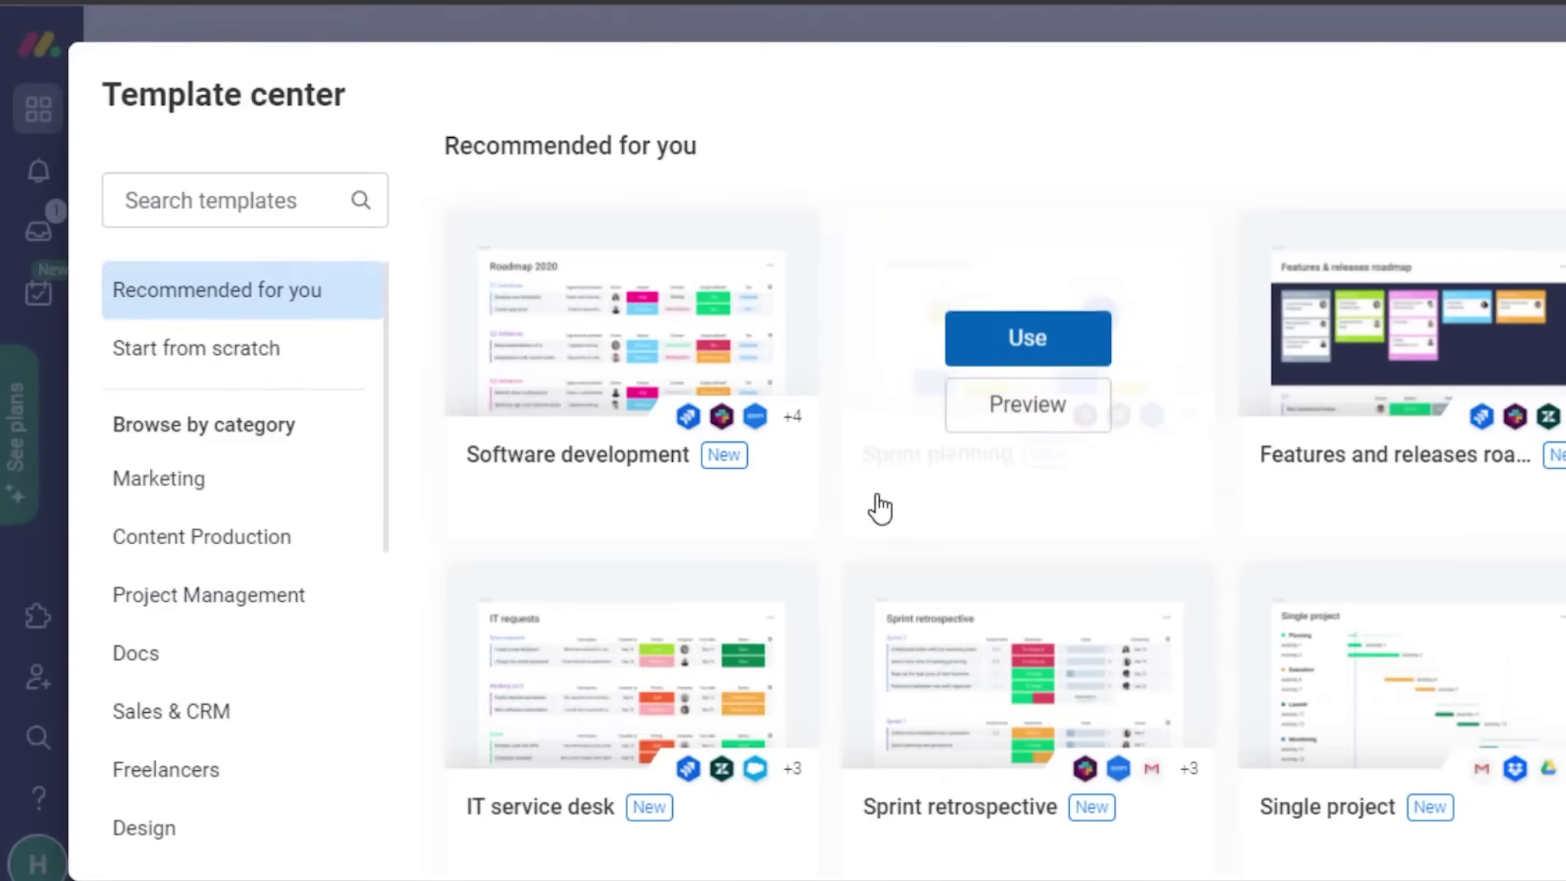
Use the Sprint planning template and review the new board's iteration groups and Backlog
left_click(644, 352)
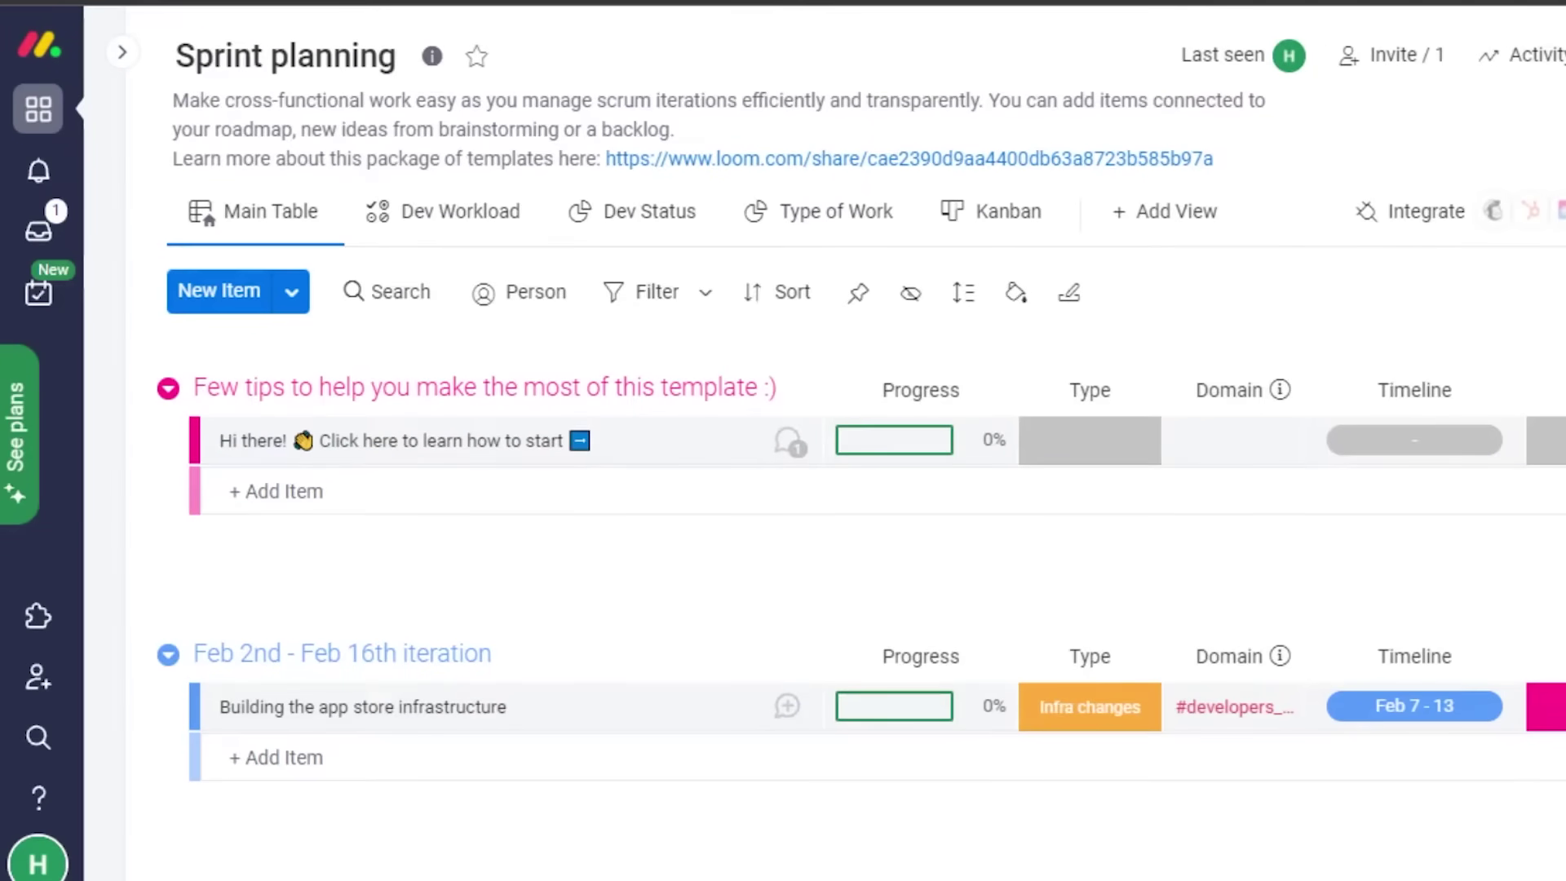
scroll(816, 490, "down", 10)
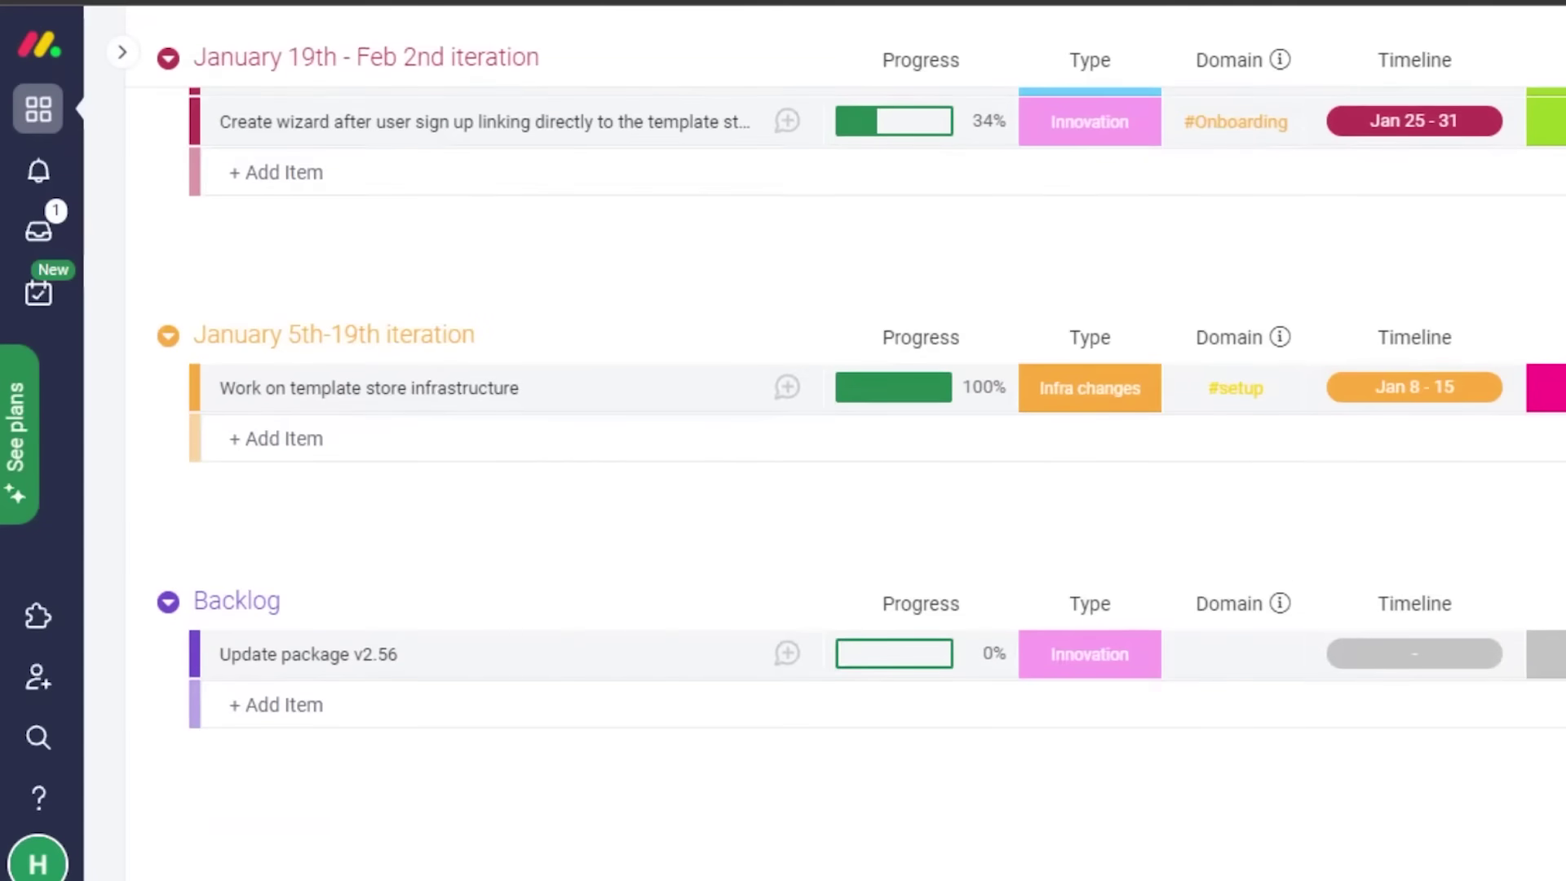
scroll(816, 489, "up", 10)
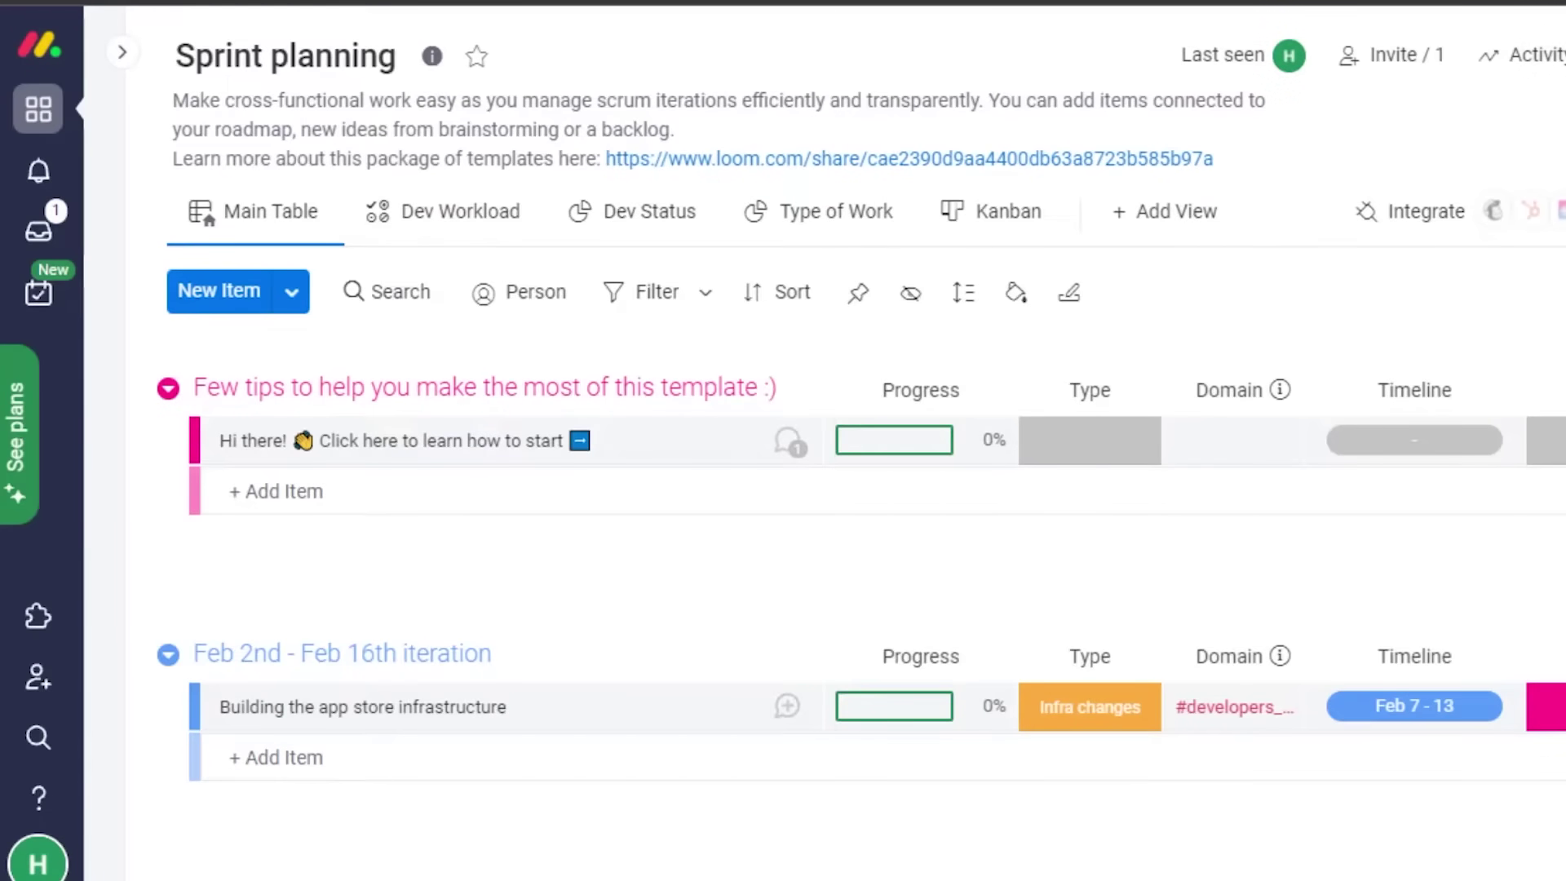
Rename the Sprint planning board to 'Tutorial Videos'
left_click(405, 59)
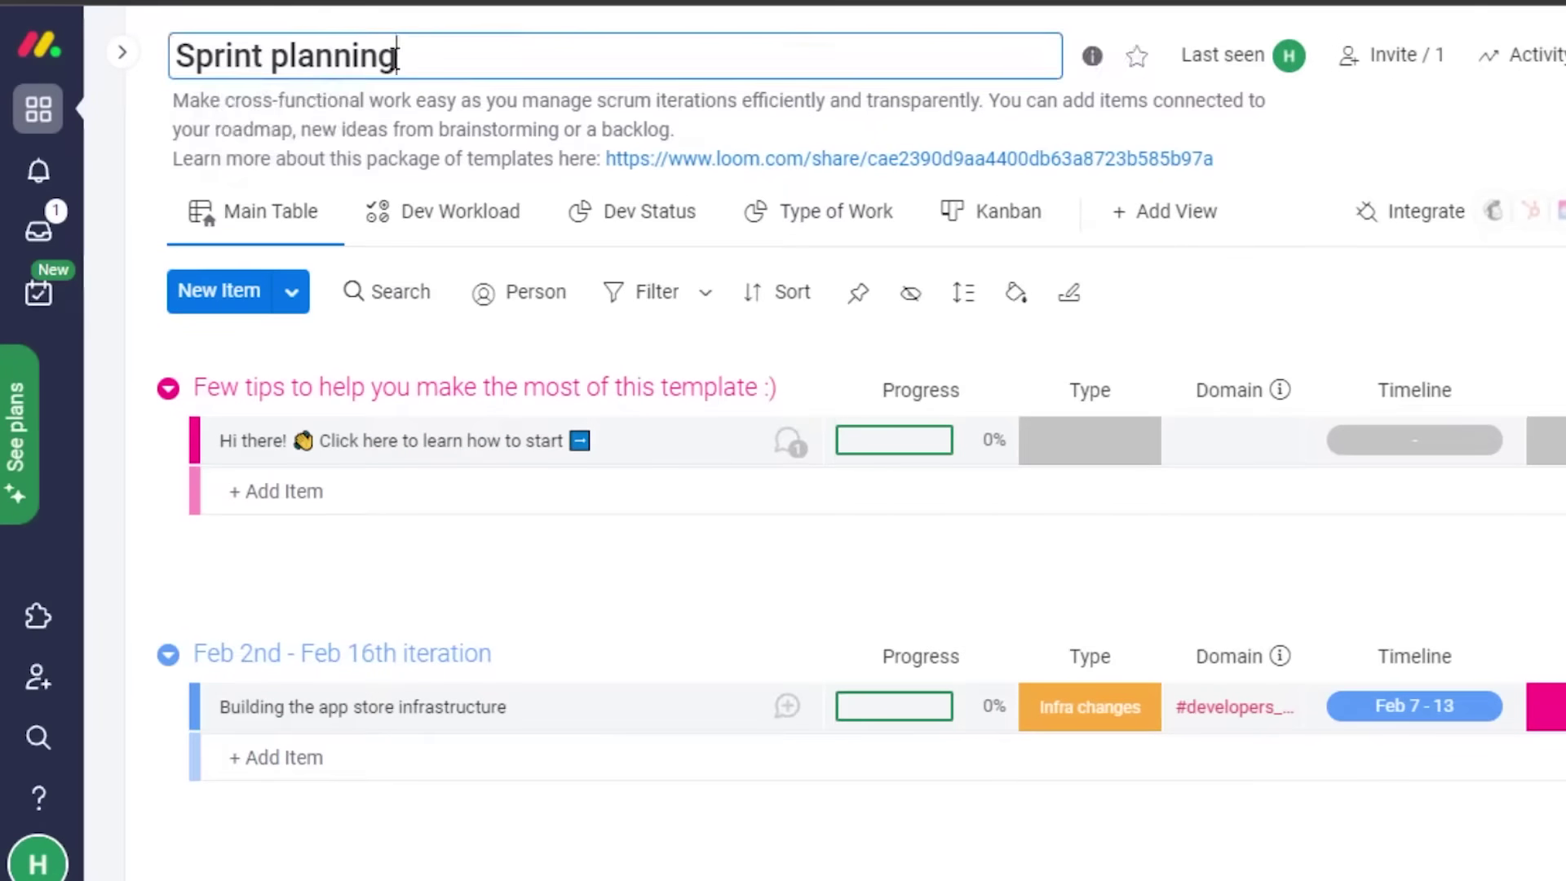
key("BackSpace")
key("ctrl+a")
type("Tutorial Videos")
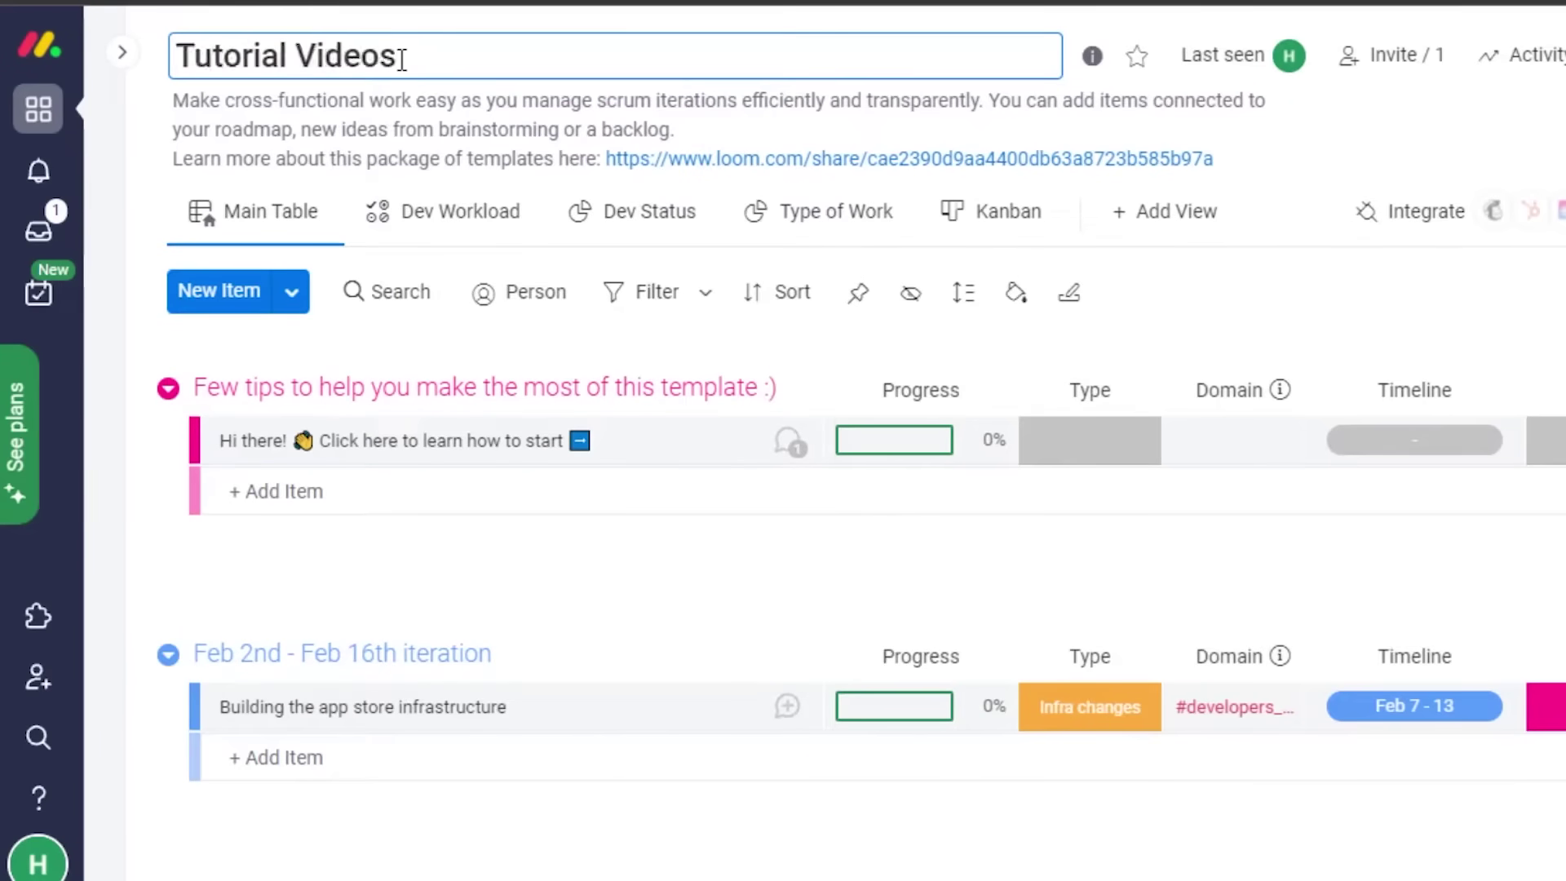
left_click(1358, 135)
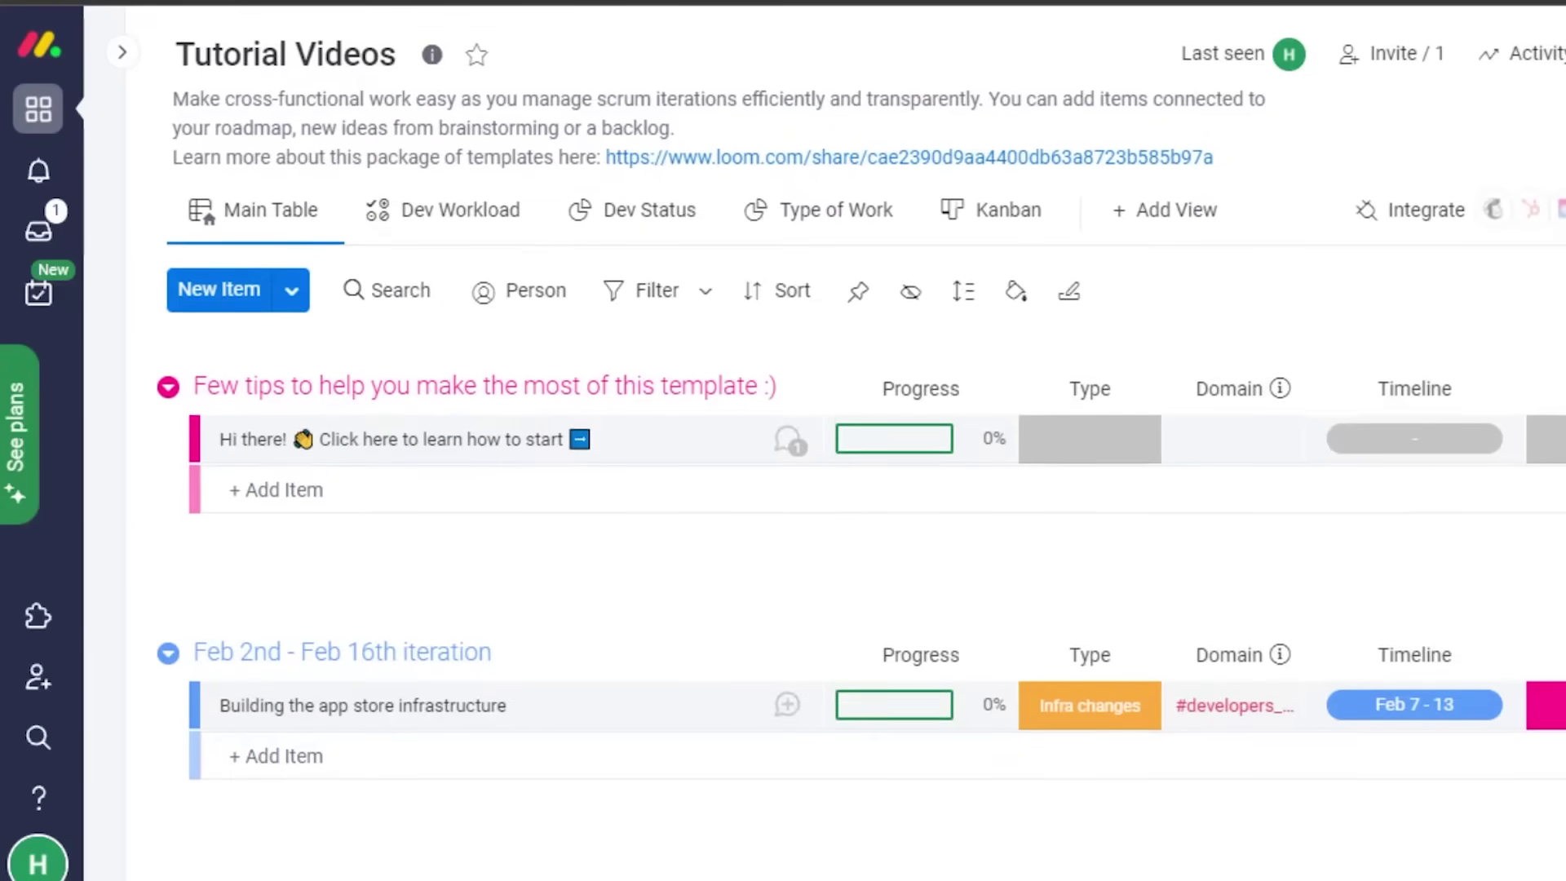
Add a New Item row to the first group and a 'How to Use Monday.com' item to the tips group
scroll(1137, 496, "down", 4)
scroll(803, 155, "down", 4)
scroll(804, 155, "up", 8)
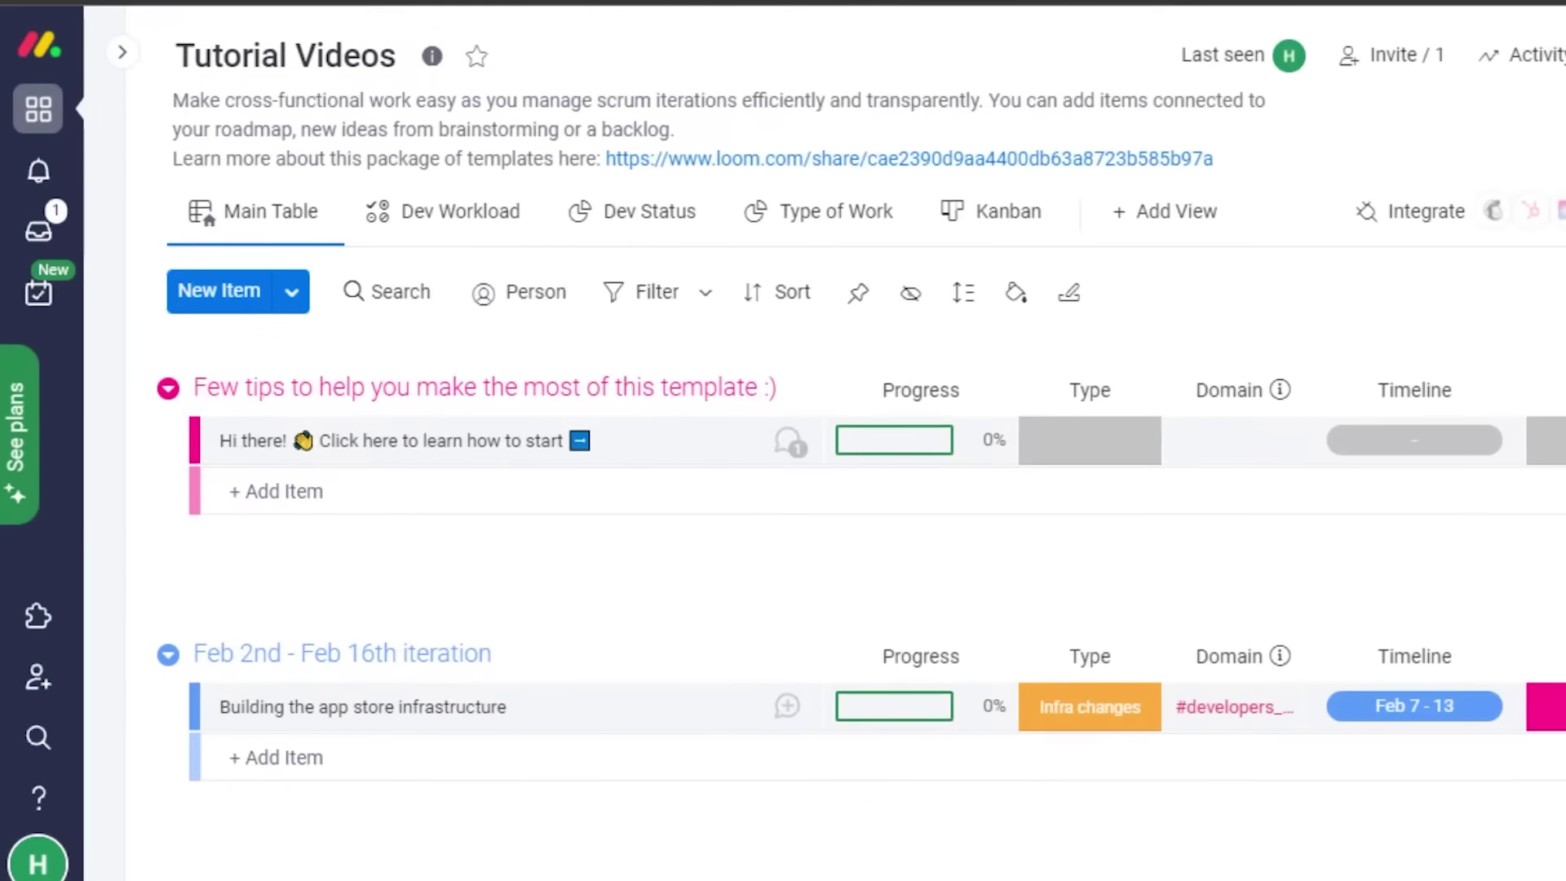
left_click(237, 306)
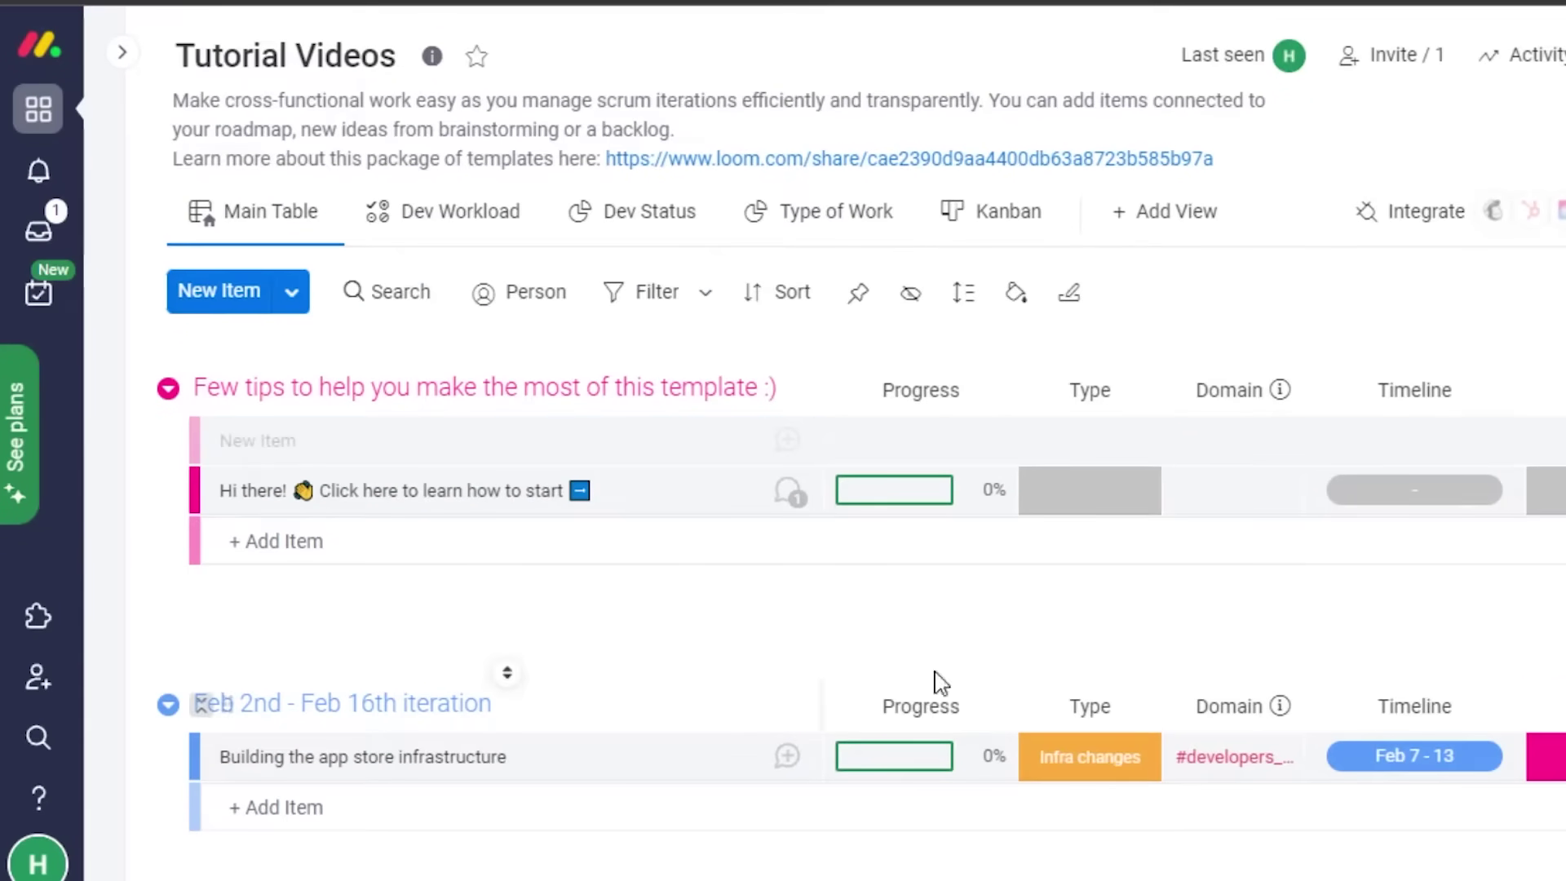
scroll(934, 682, "down", 2)
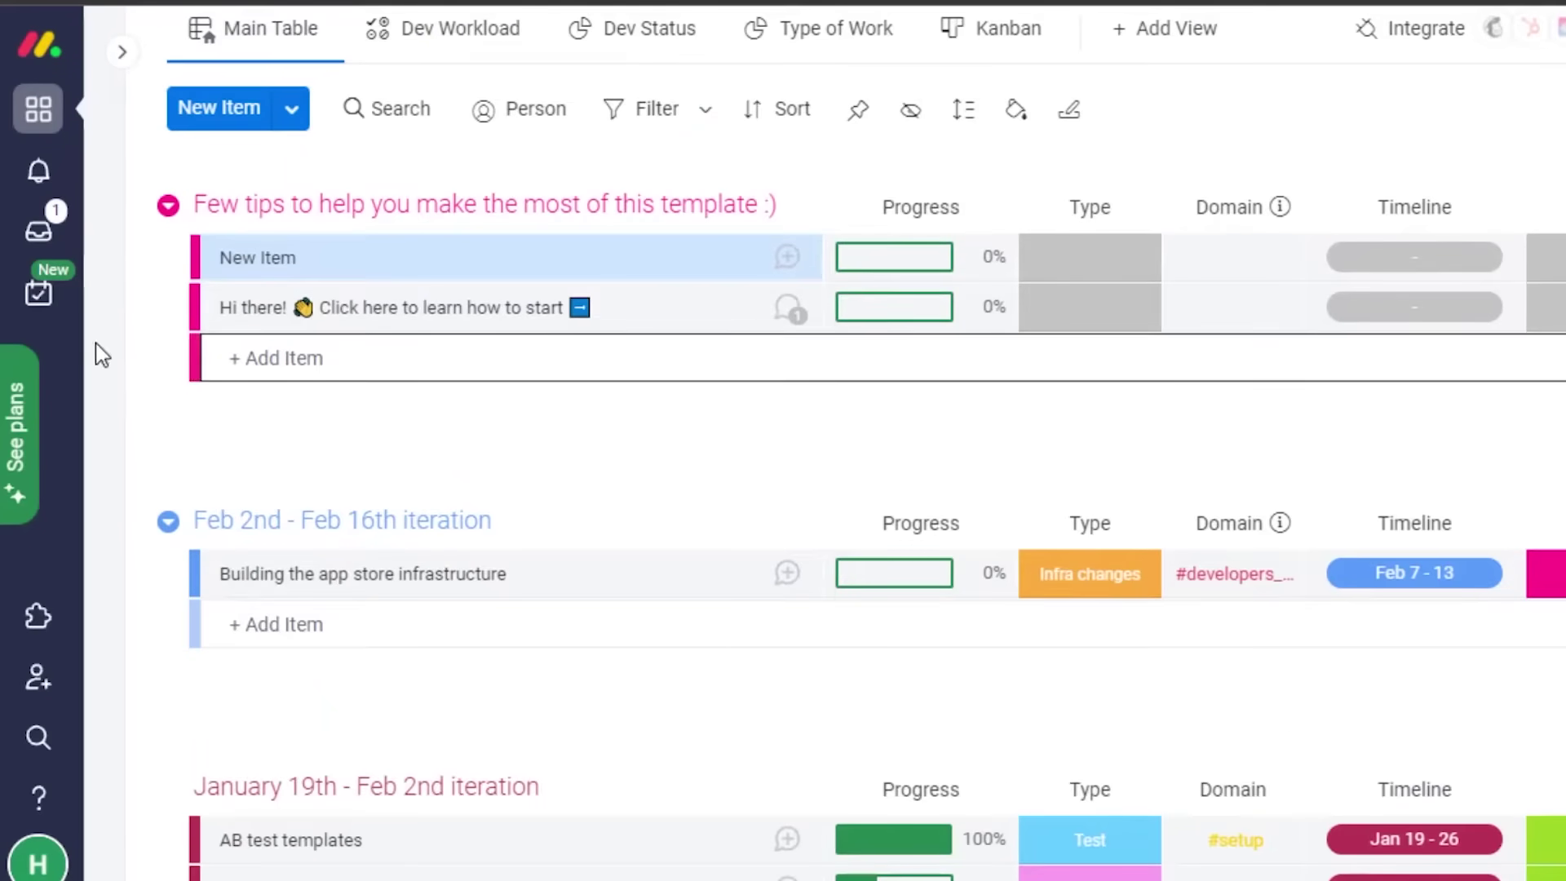
left_click(277, 359)
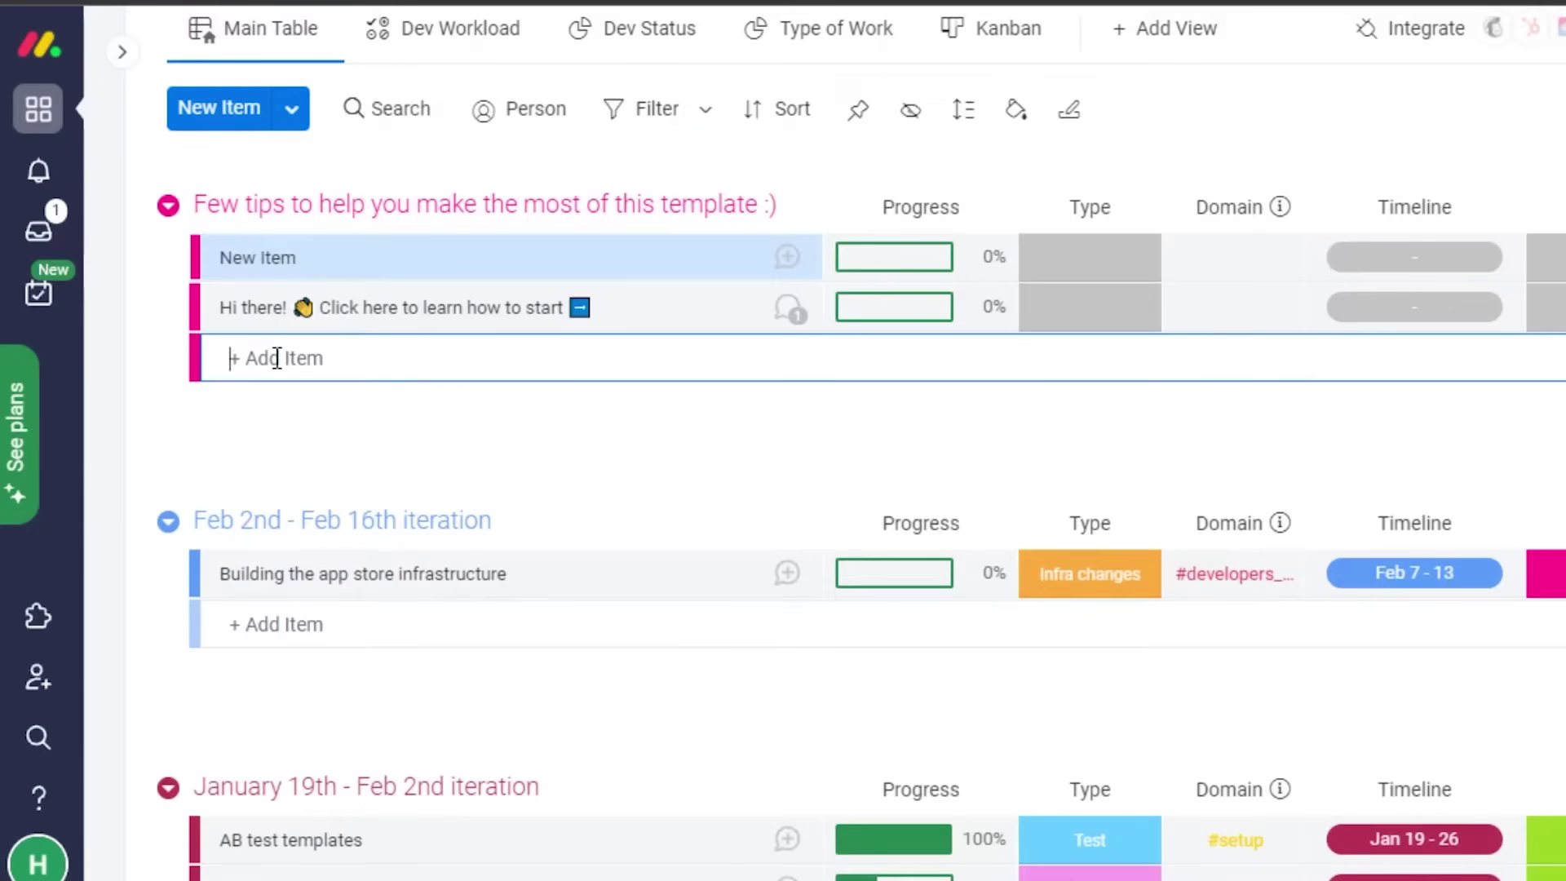
type("How to Use Monday.com")
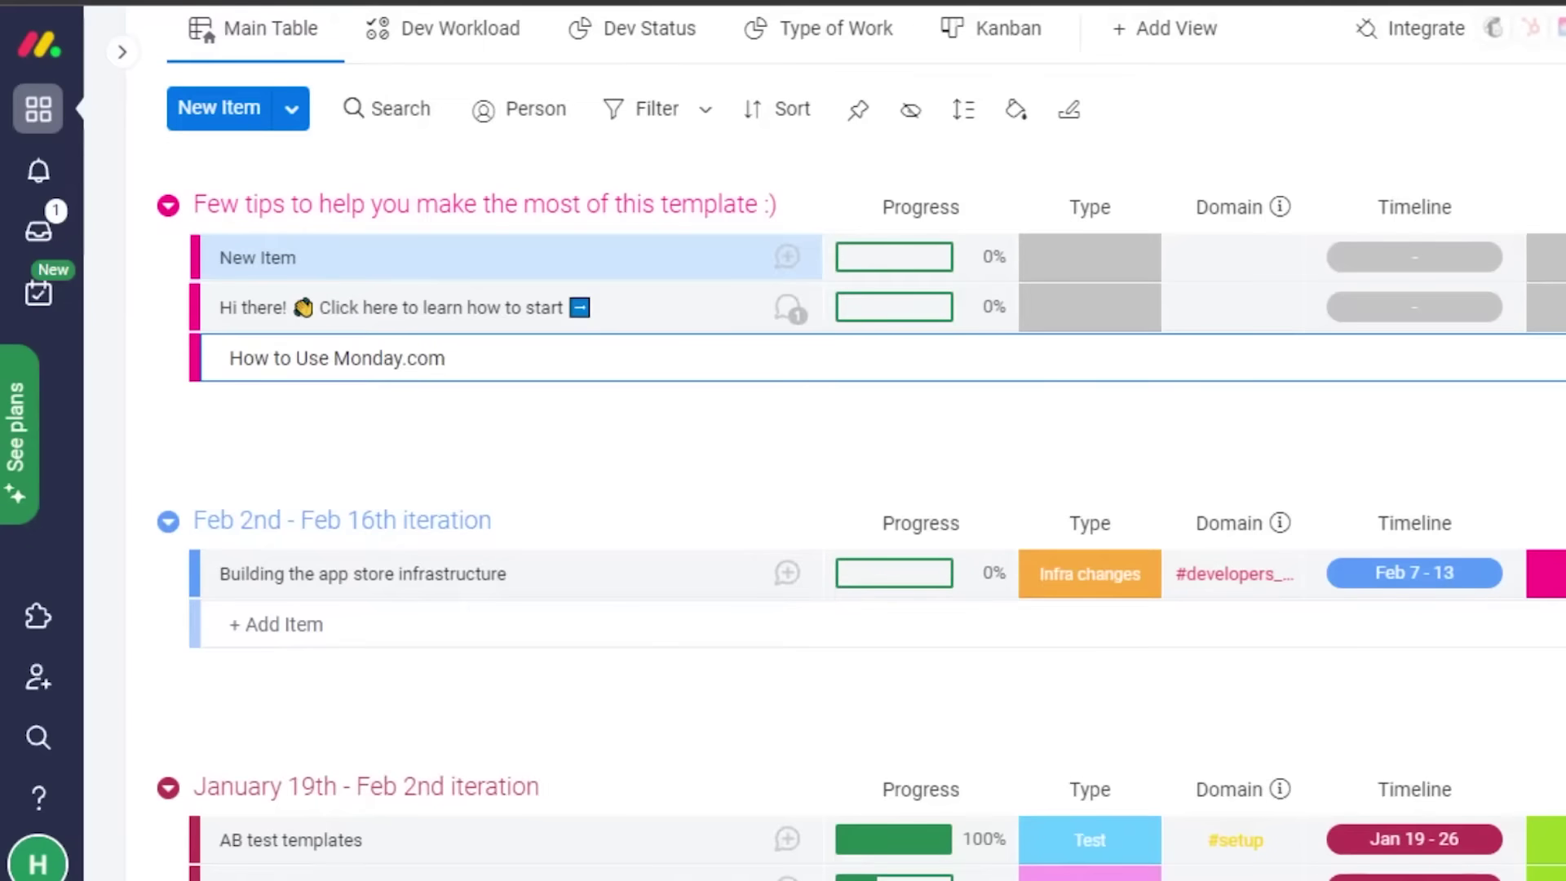
key("Return")
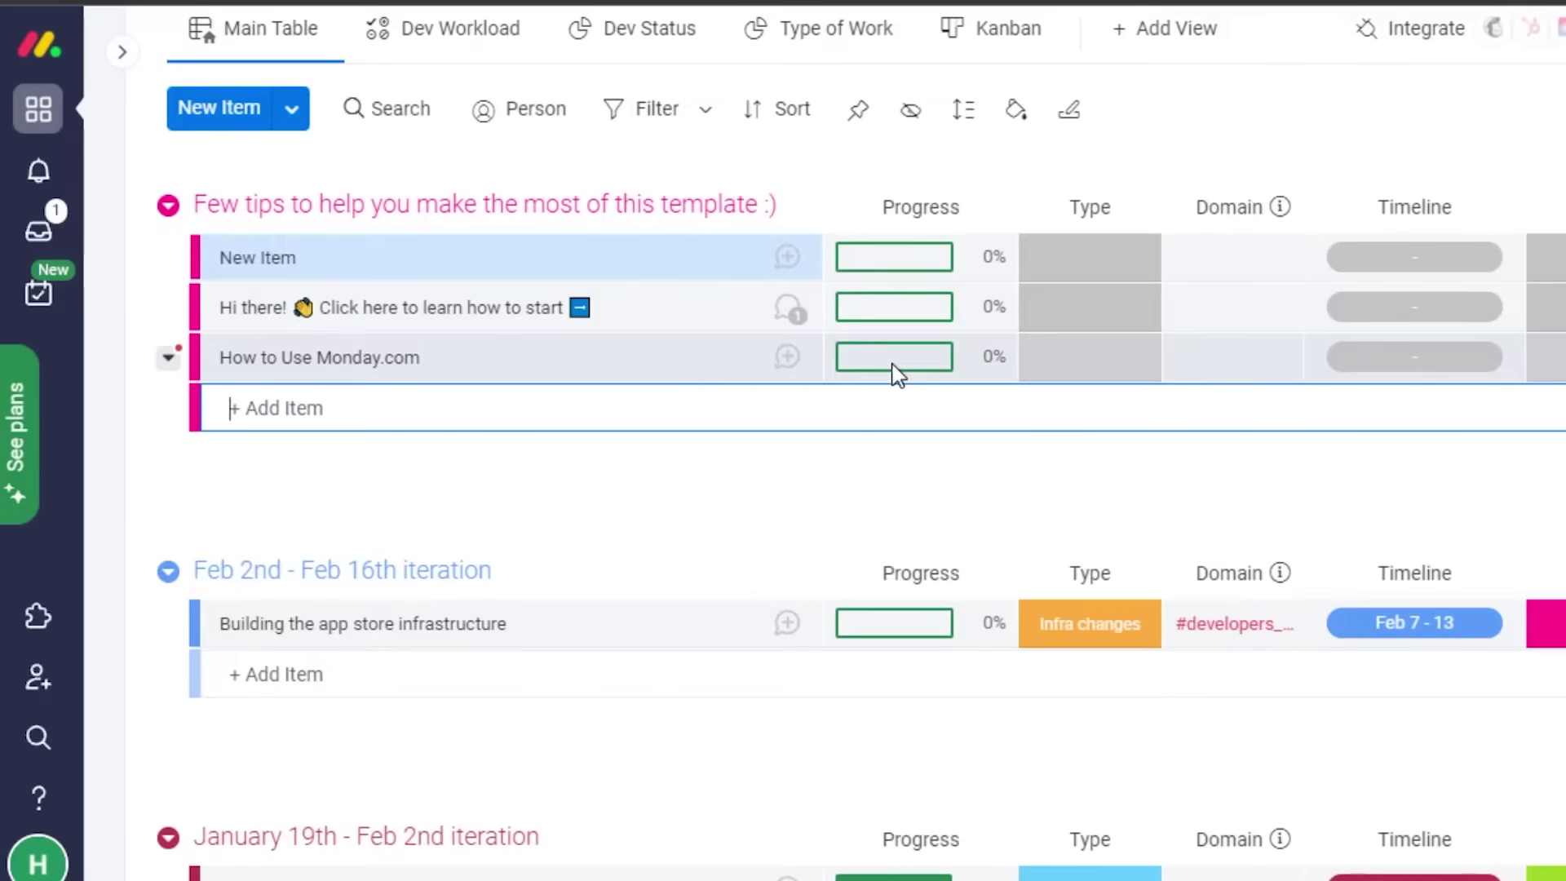
left_click(1091, 366)
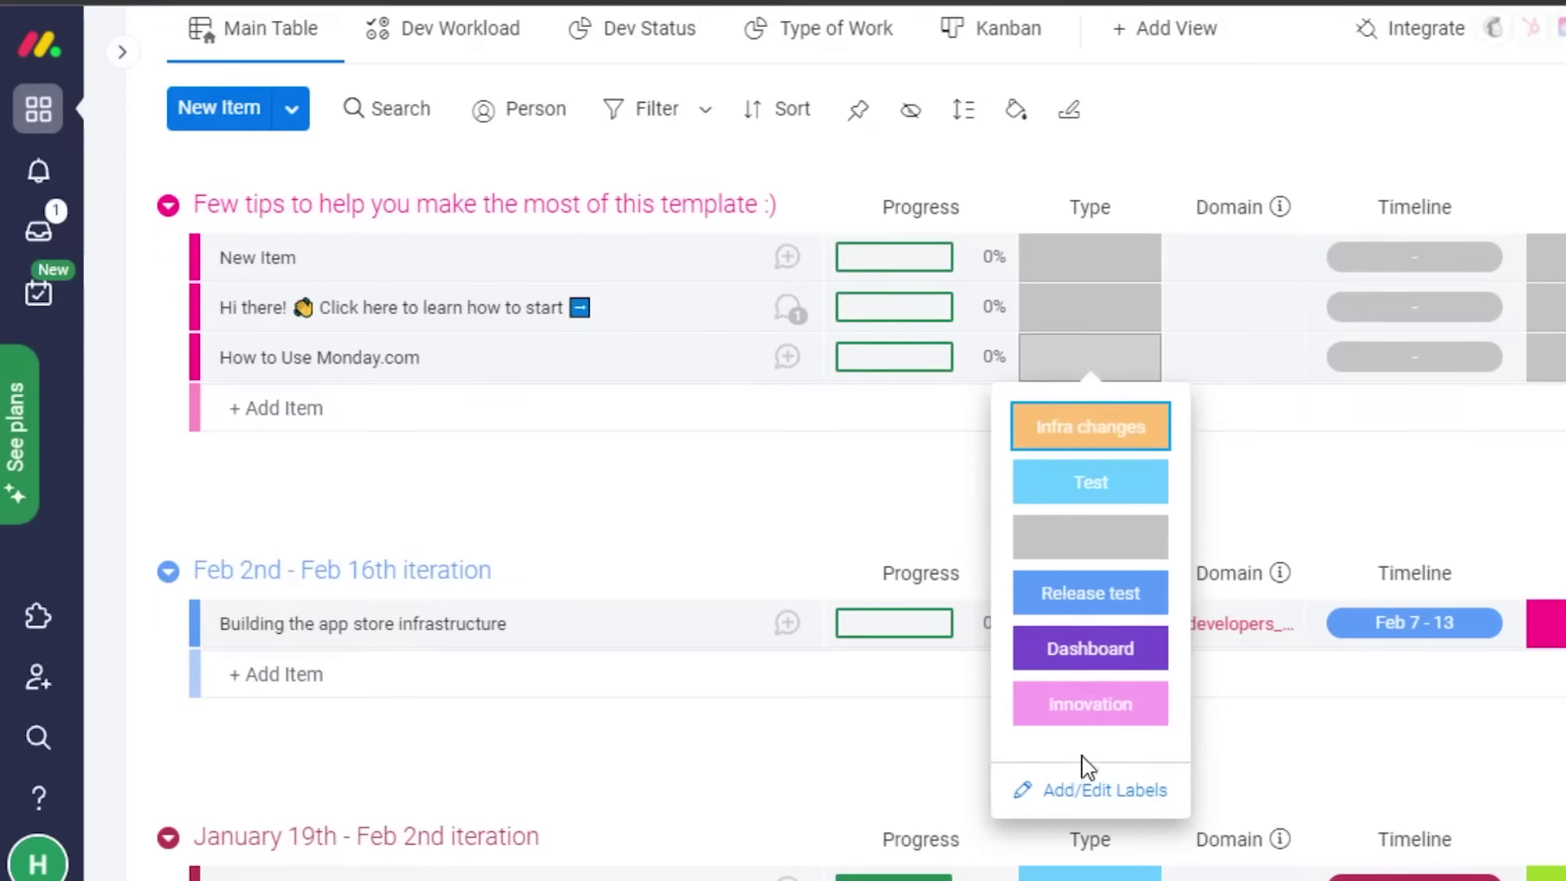
Set the new item's Type to Test, then bring back the Type label choices
left_click(1093, 485)
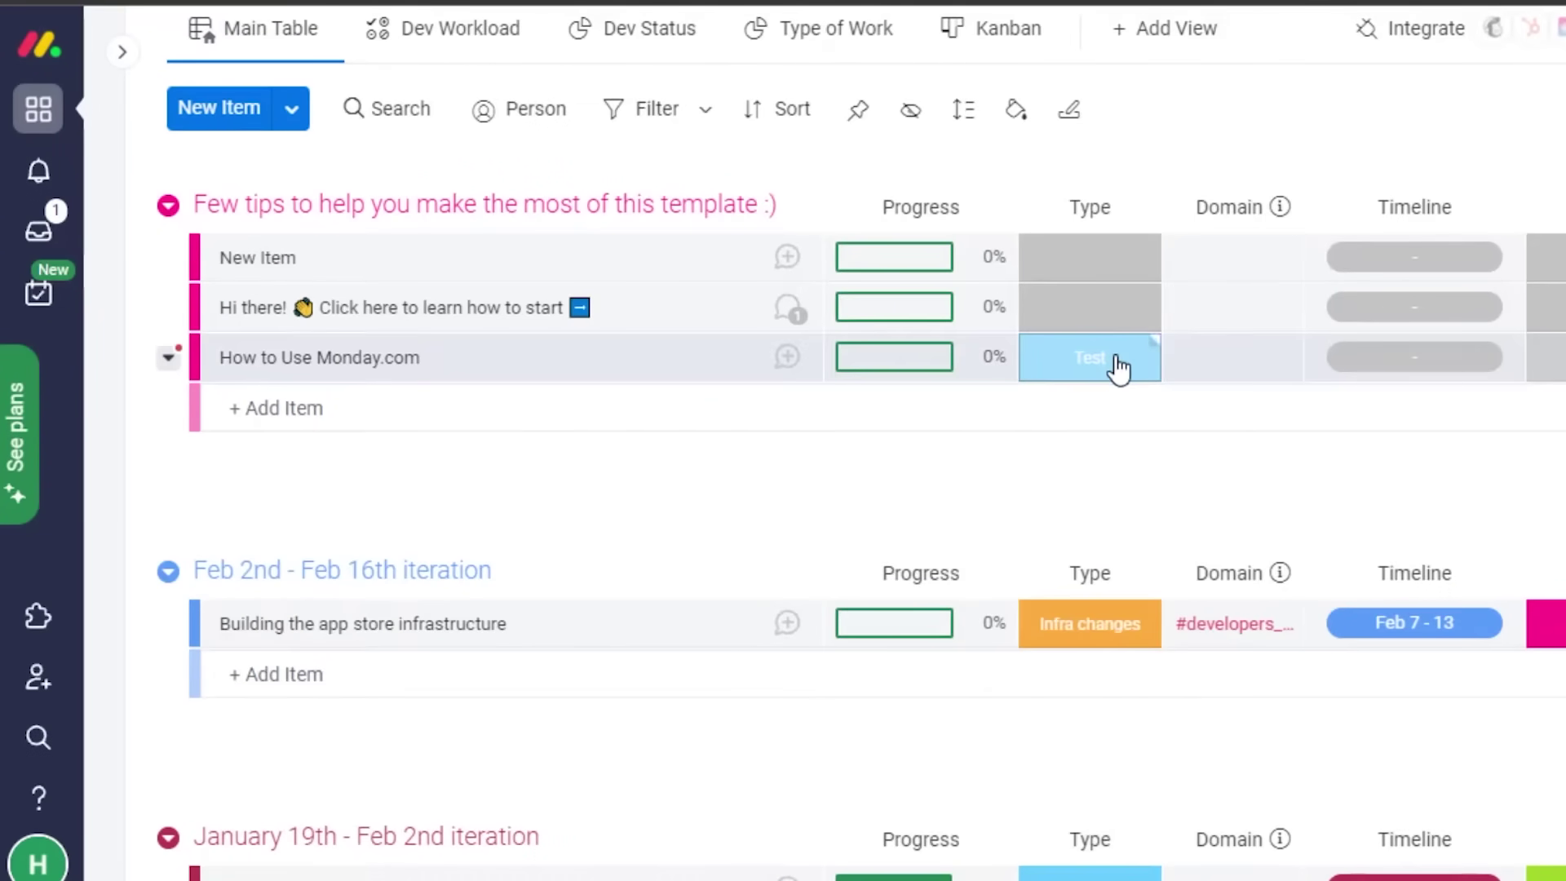
right_click(1073, 372)
left_click(1074, 372)
scroll(1073, 372, "down", 2)
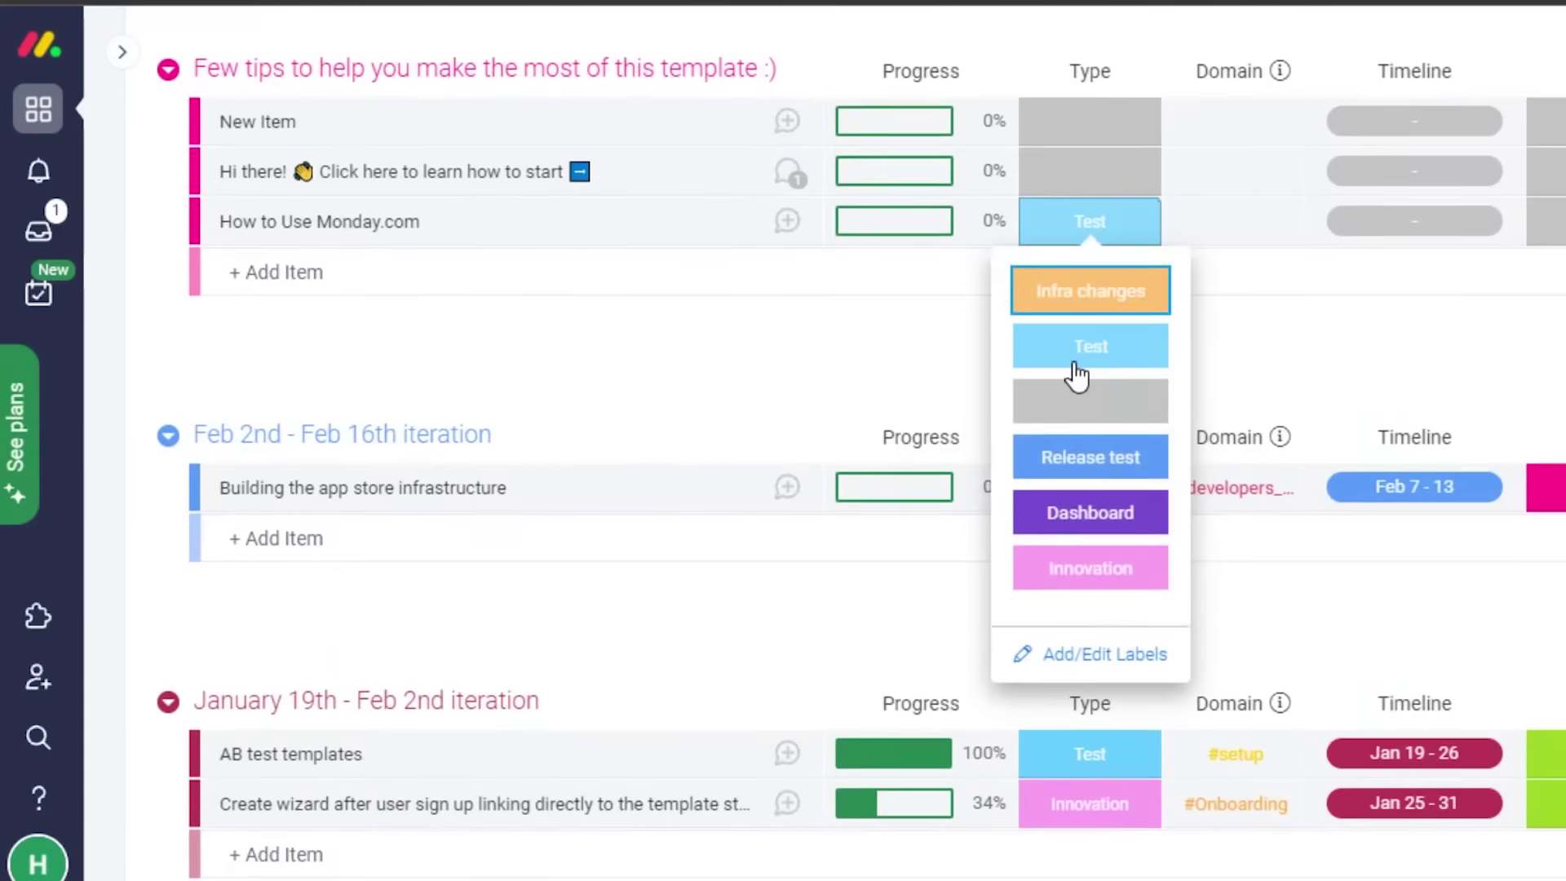
Create a coloured 'Completed' Type label and apply it to How to Use Monday.com
left_click(1091, 666)
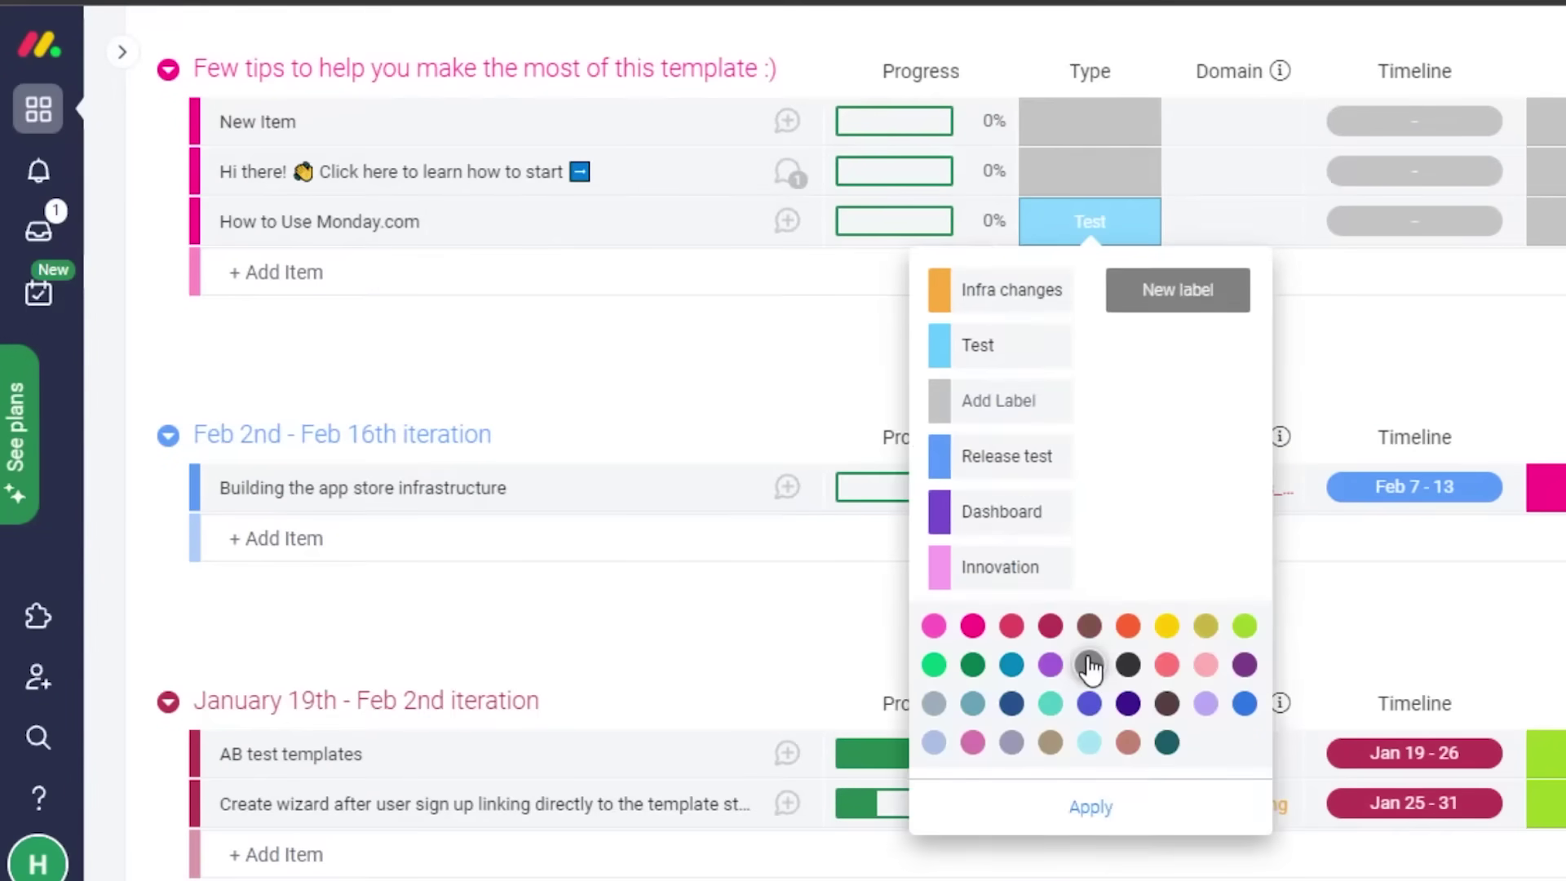
left_click(1158, 287)
type("Completed")
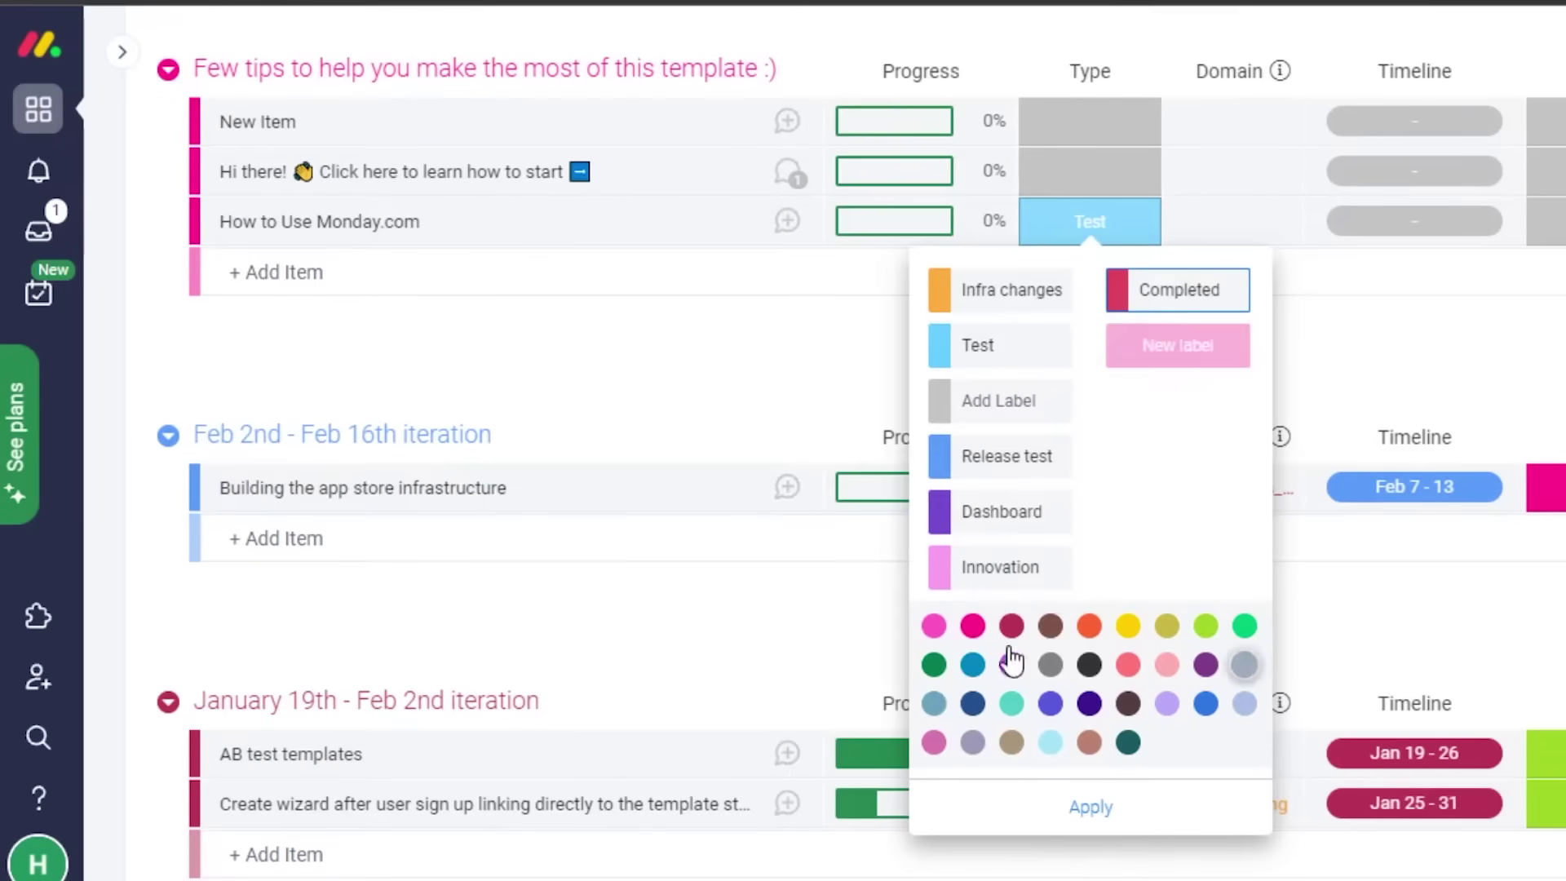
left_click(1089, 703)
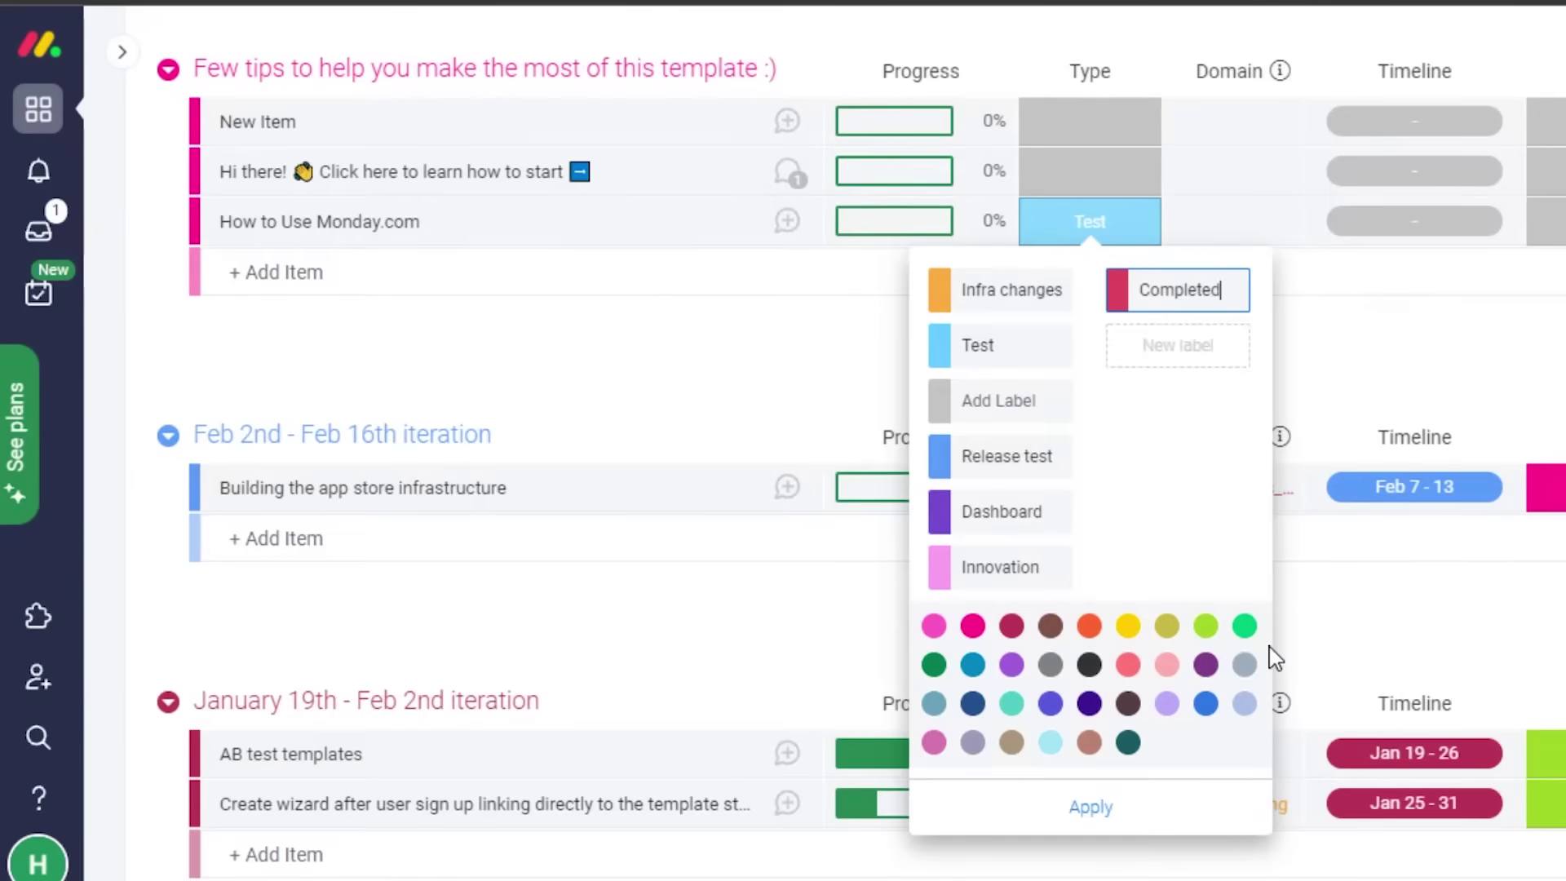
left_click(1090, 832)
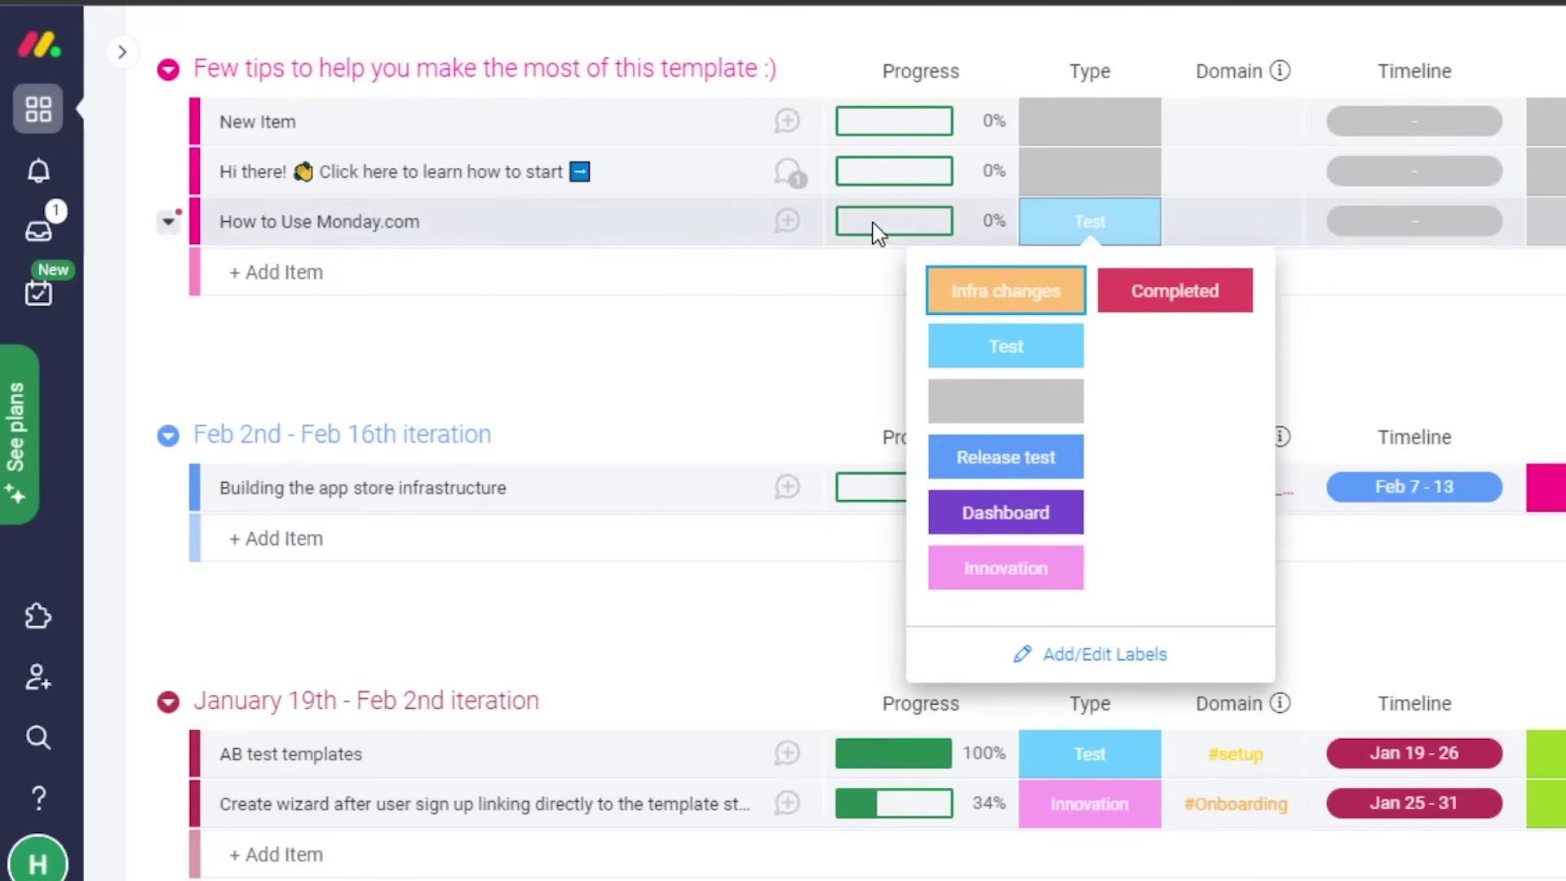
left_click(1174, 295)
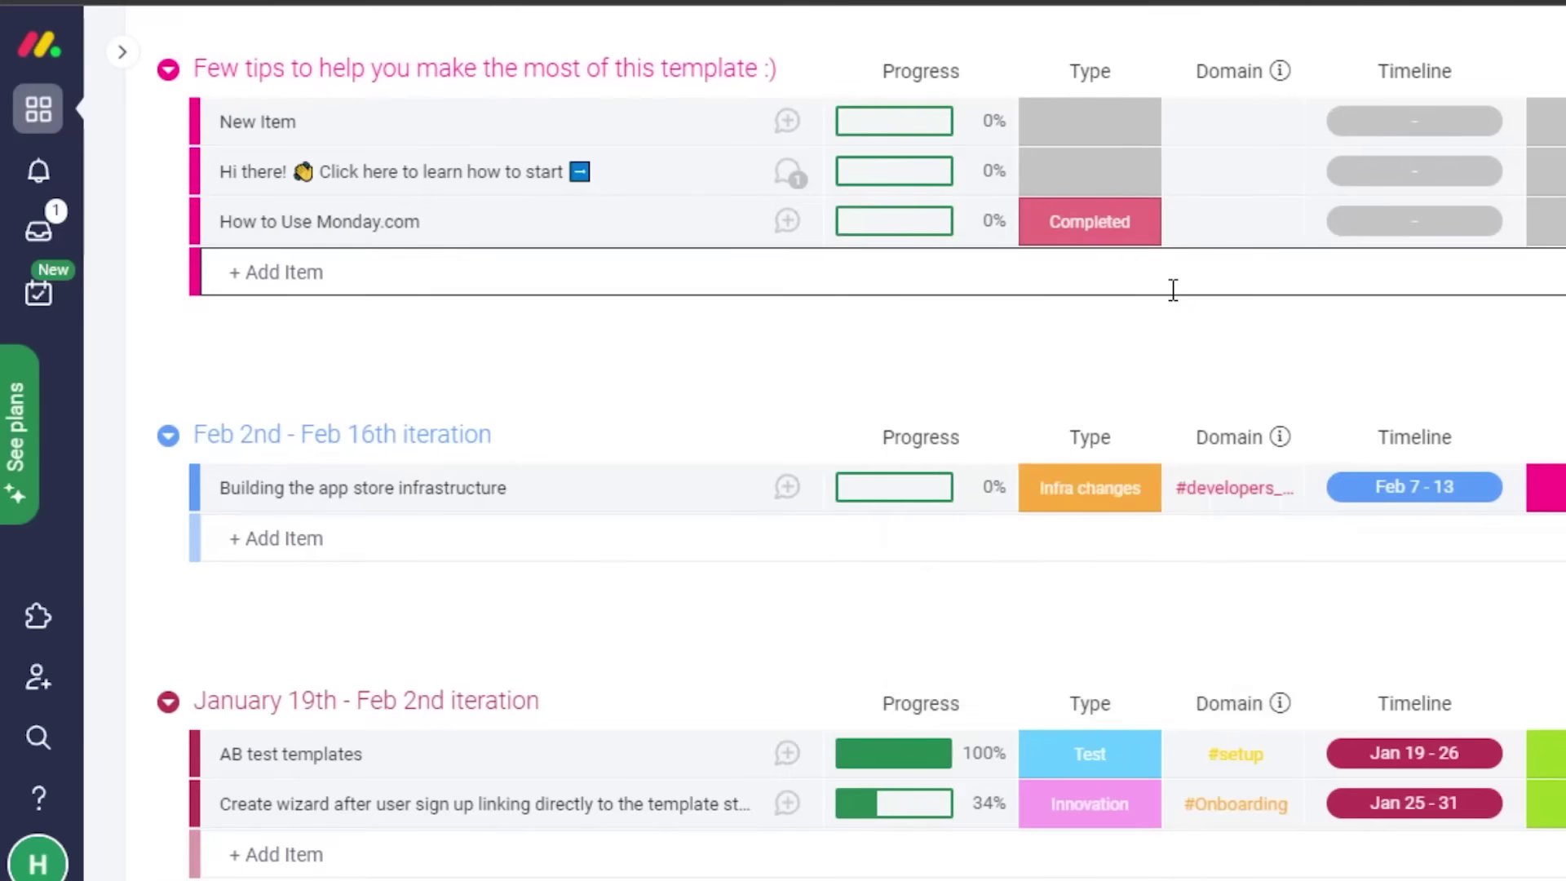
scroll(1416, 356, "up", 4)
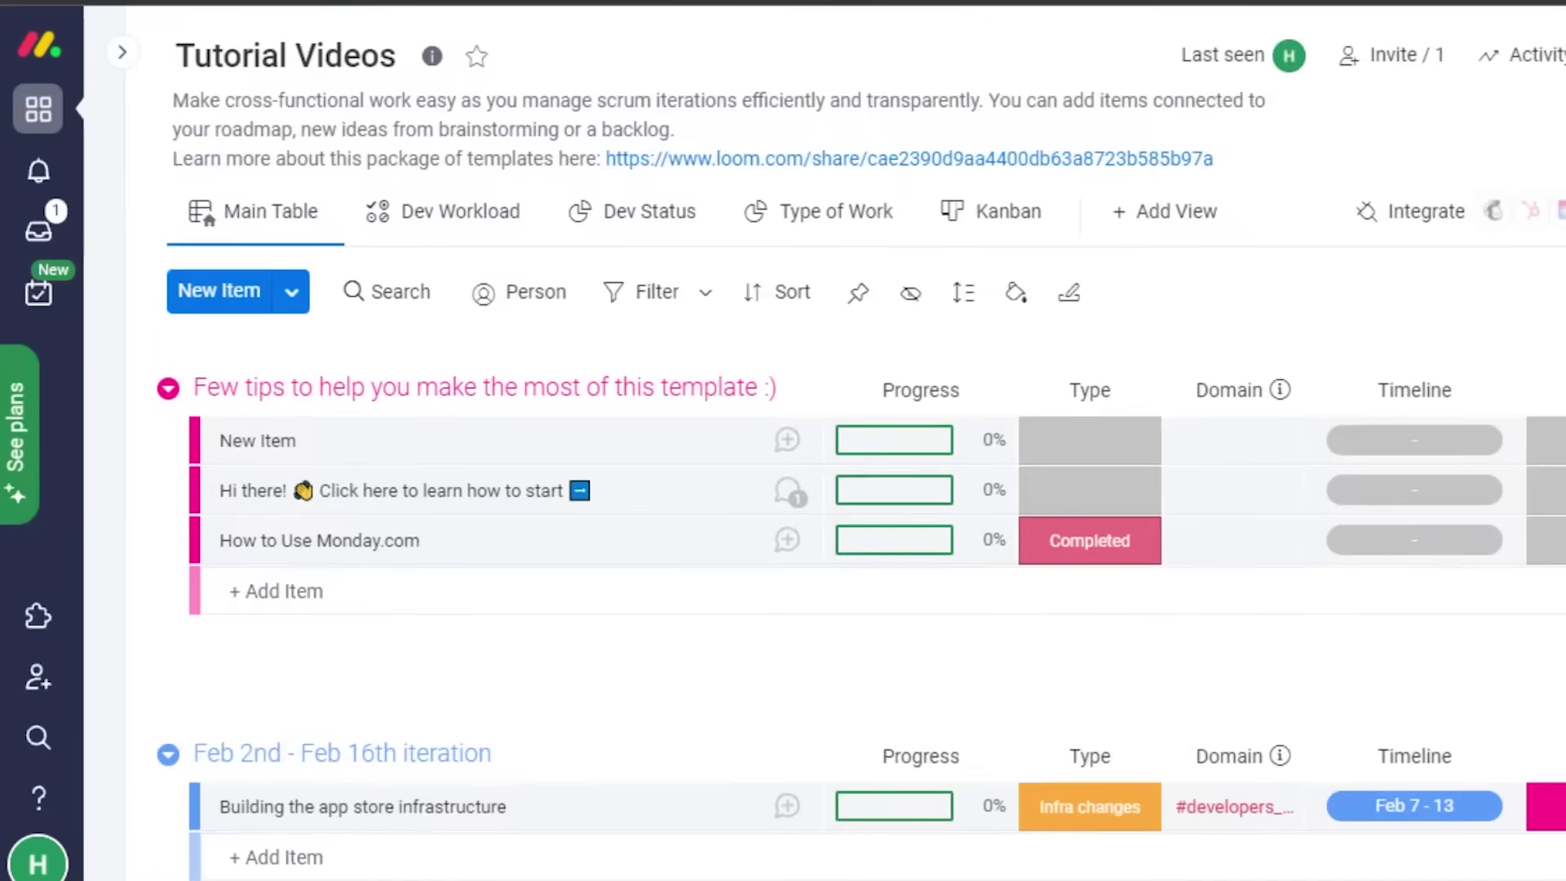
Pick Oct 4 to Nov 1 as the Timeline dates for How to Use Monday.com
left_click(1437, 557)
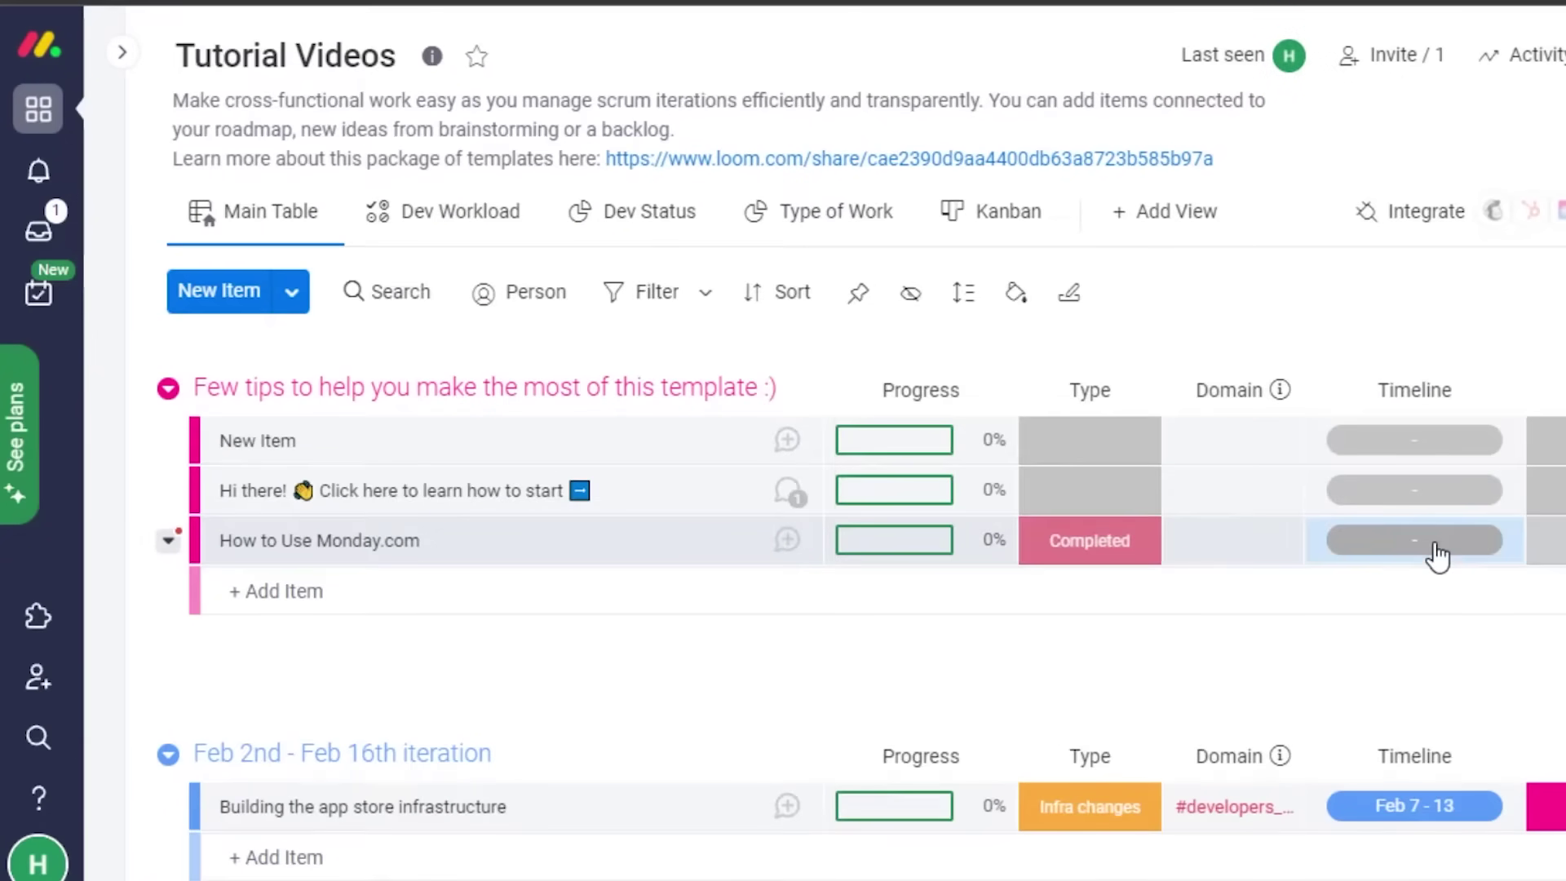
left_click(1391, 546)
scroll(1389, 549, "down", 4)
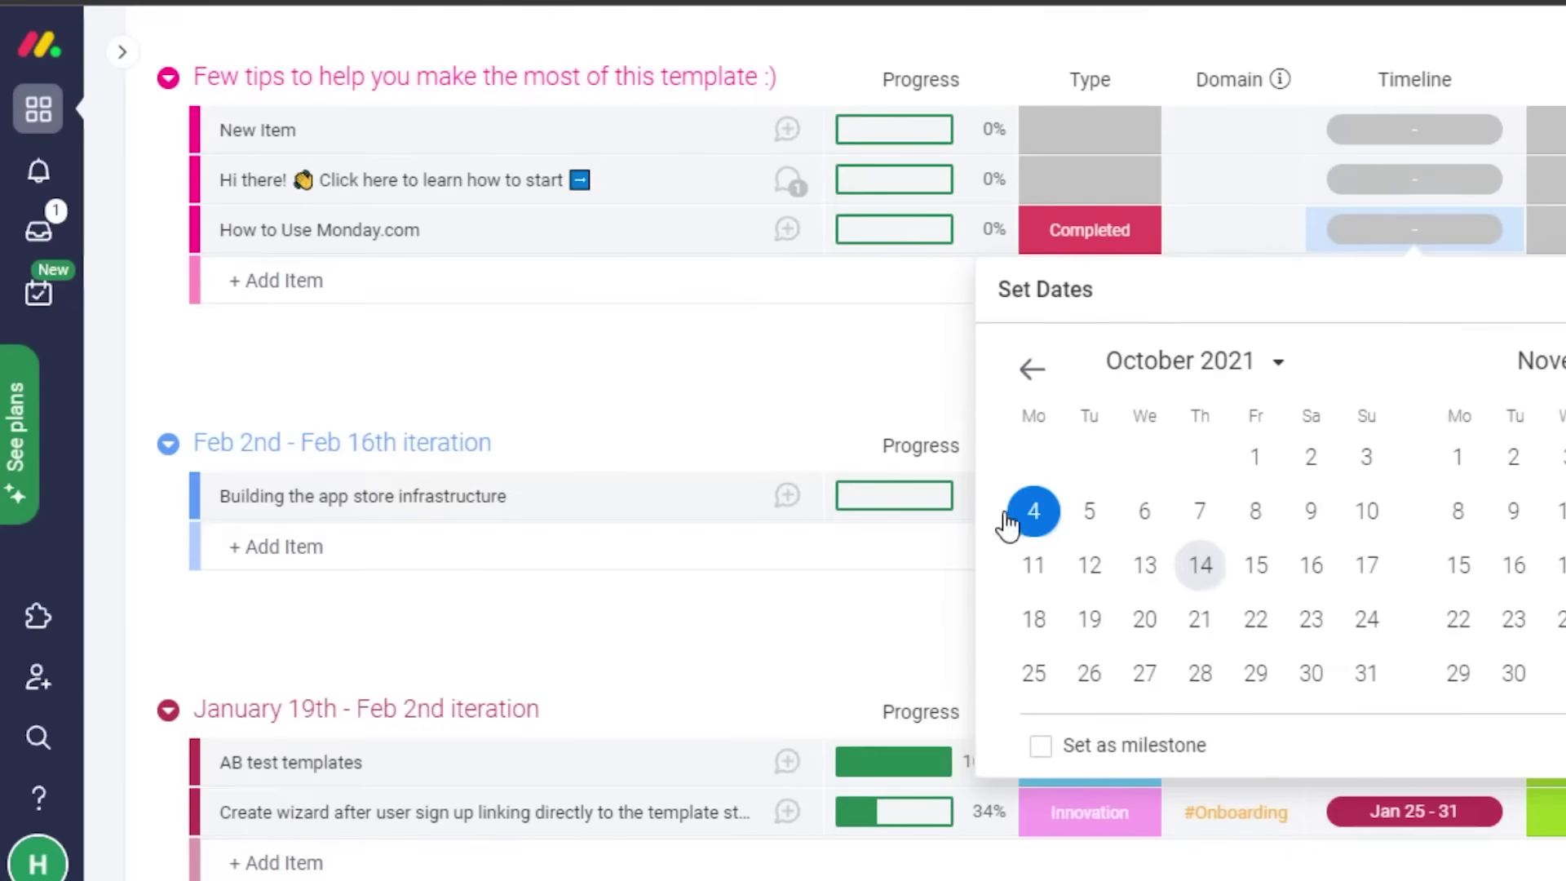
left_click(1037, 518)
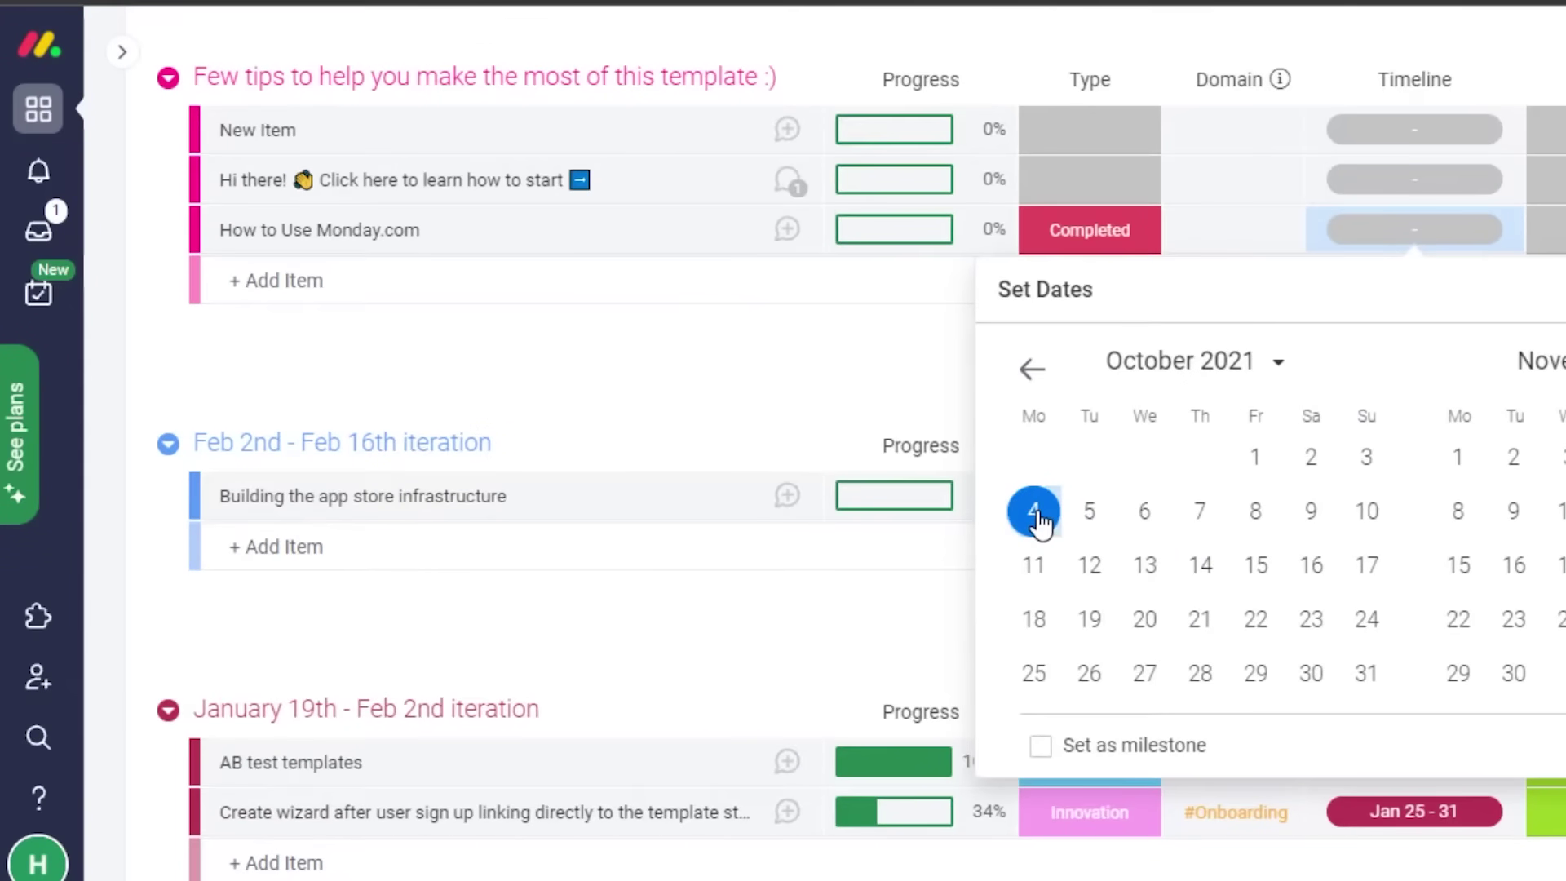
left_click(1461, 457)
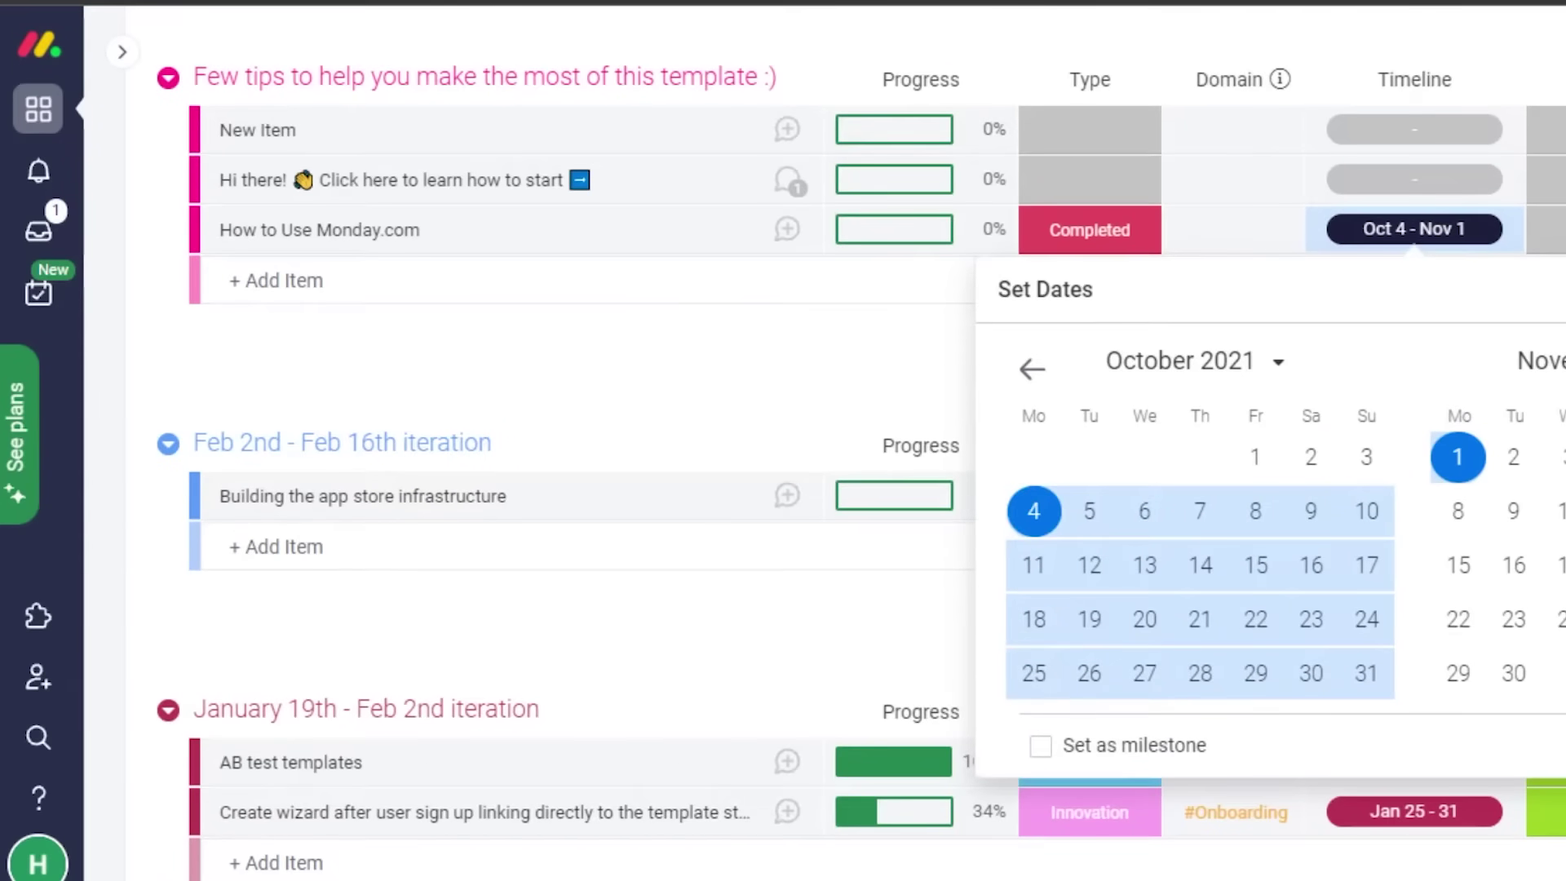
left_click(945, 360)
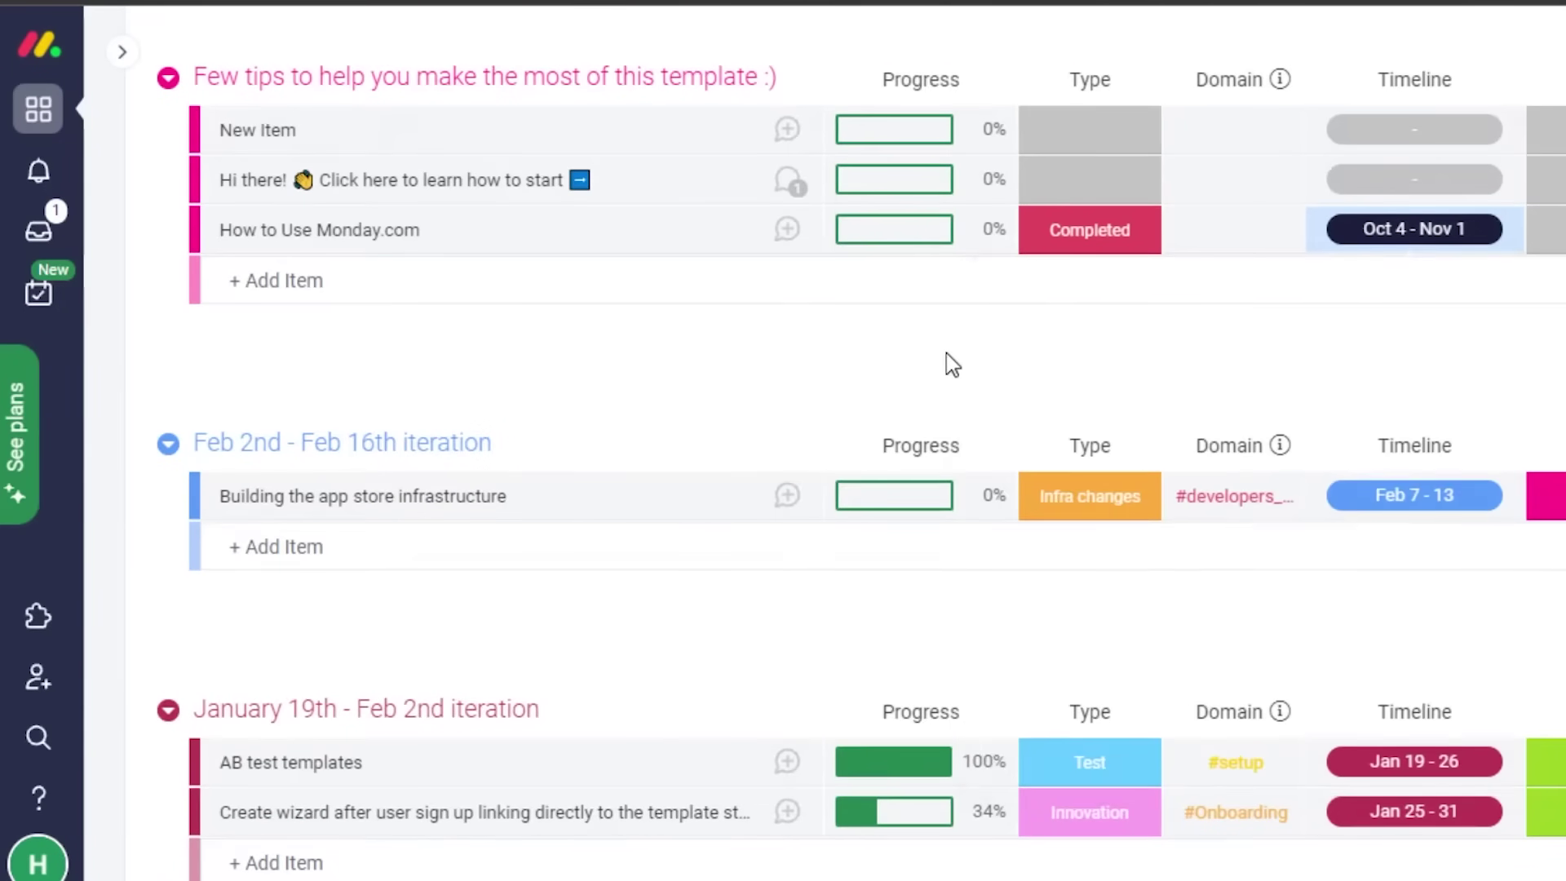
scroll(945, 360, "up", 3)
scroll(816, 490, "down", 2)
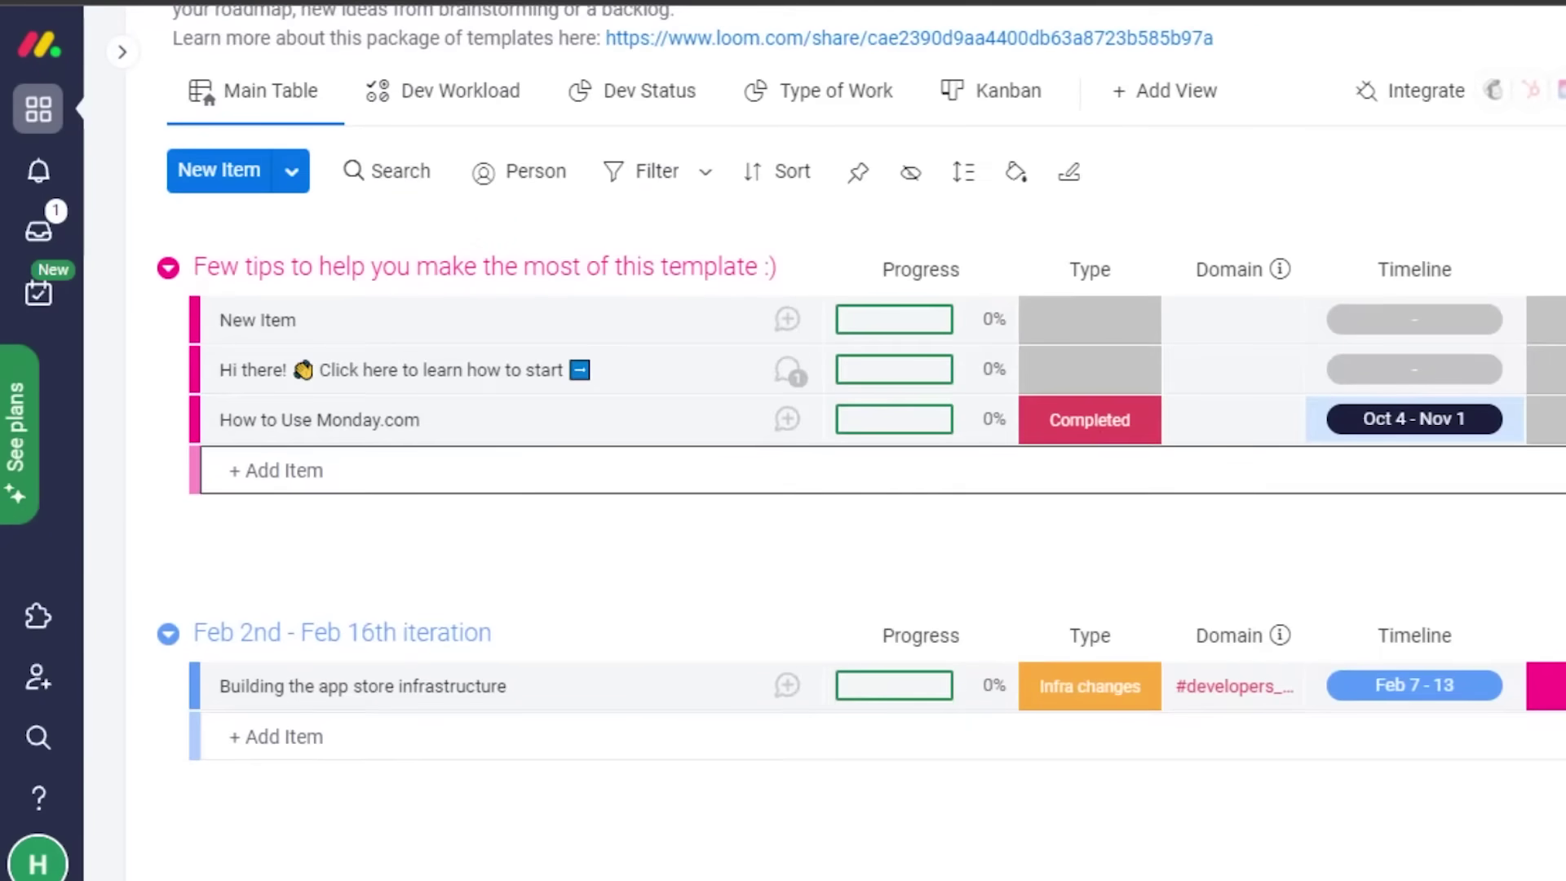
Mark the item's Priority as High, leaving its Product owner unassigned
left_click(1546, 502)
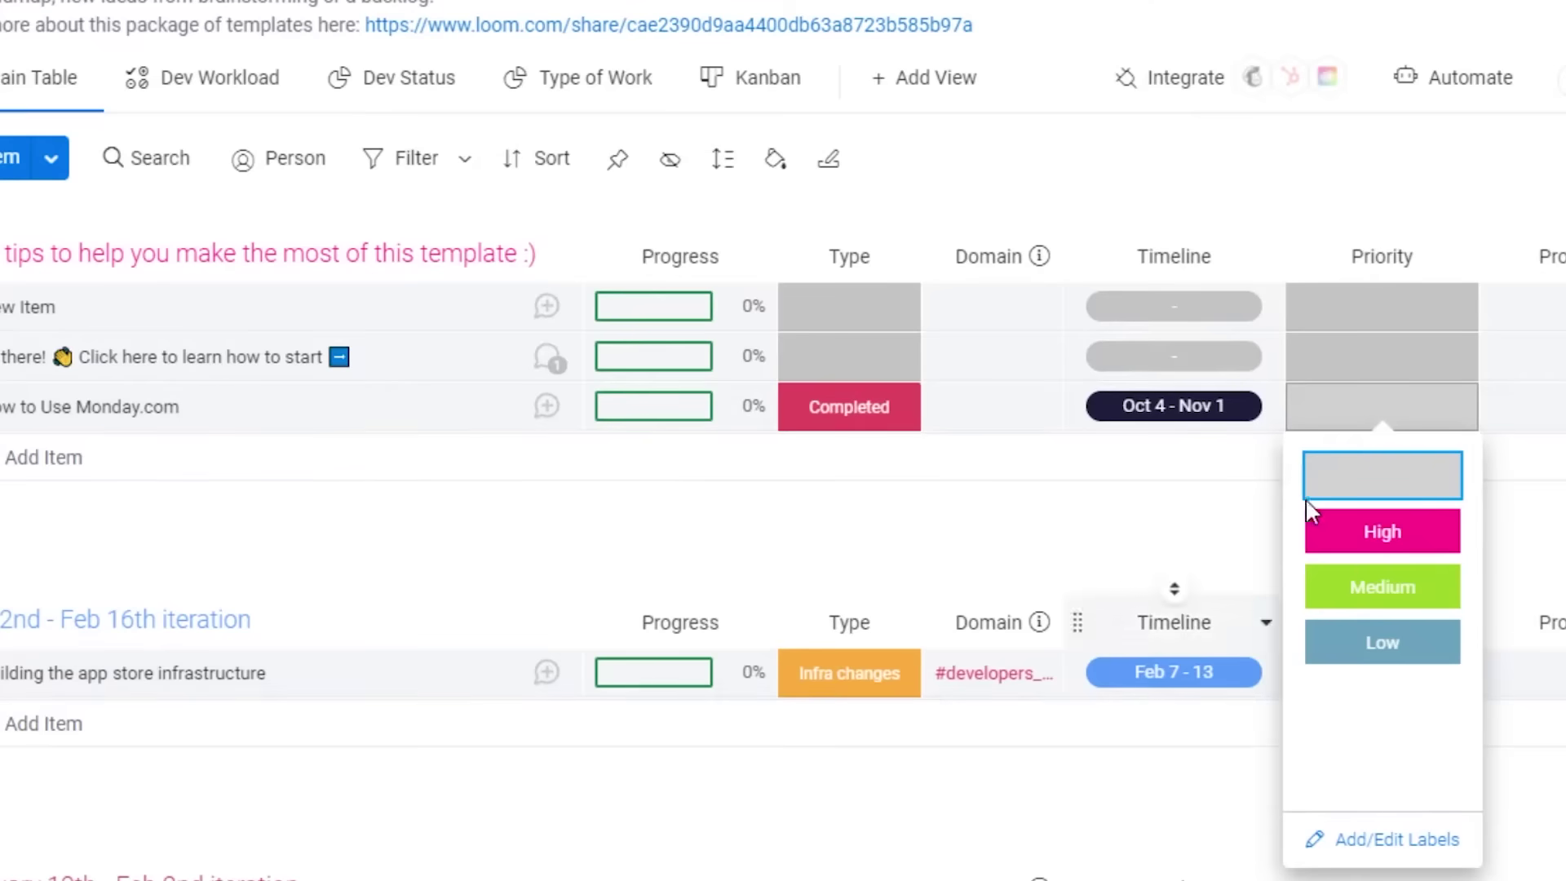
left_click(1381, 538)
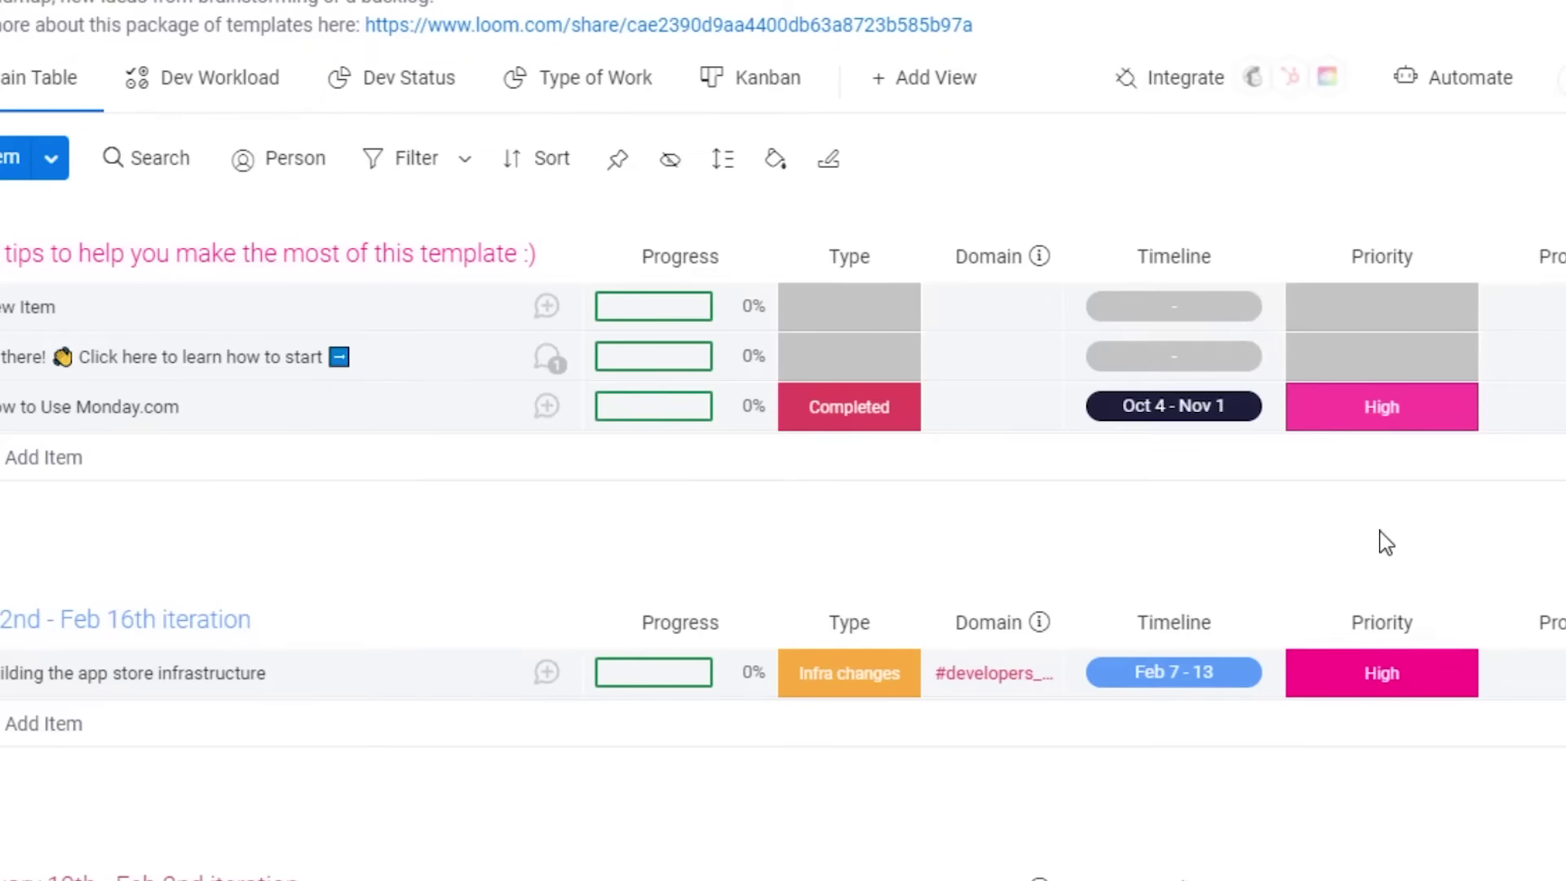
scroll(1386, 542, "up", 1)
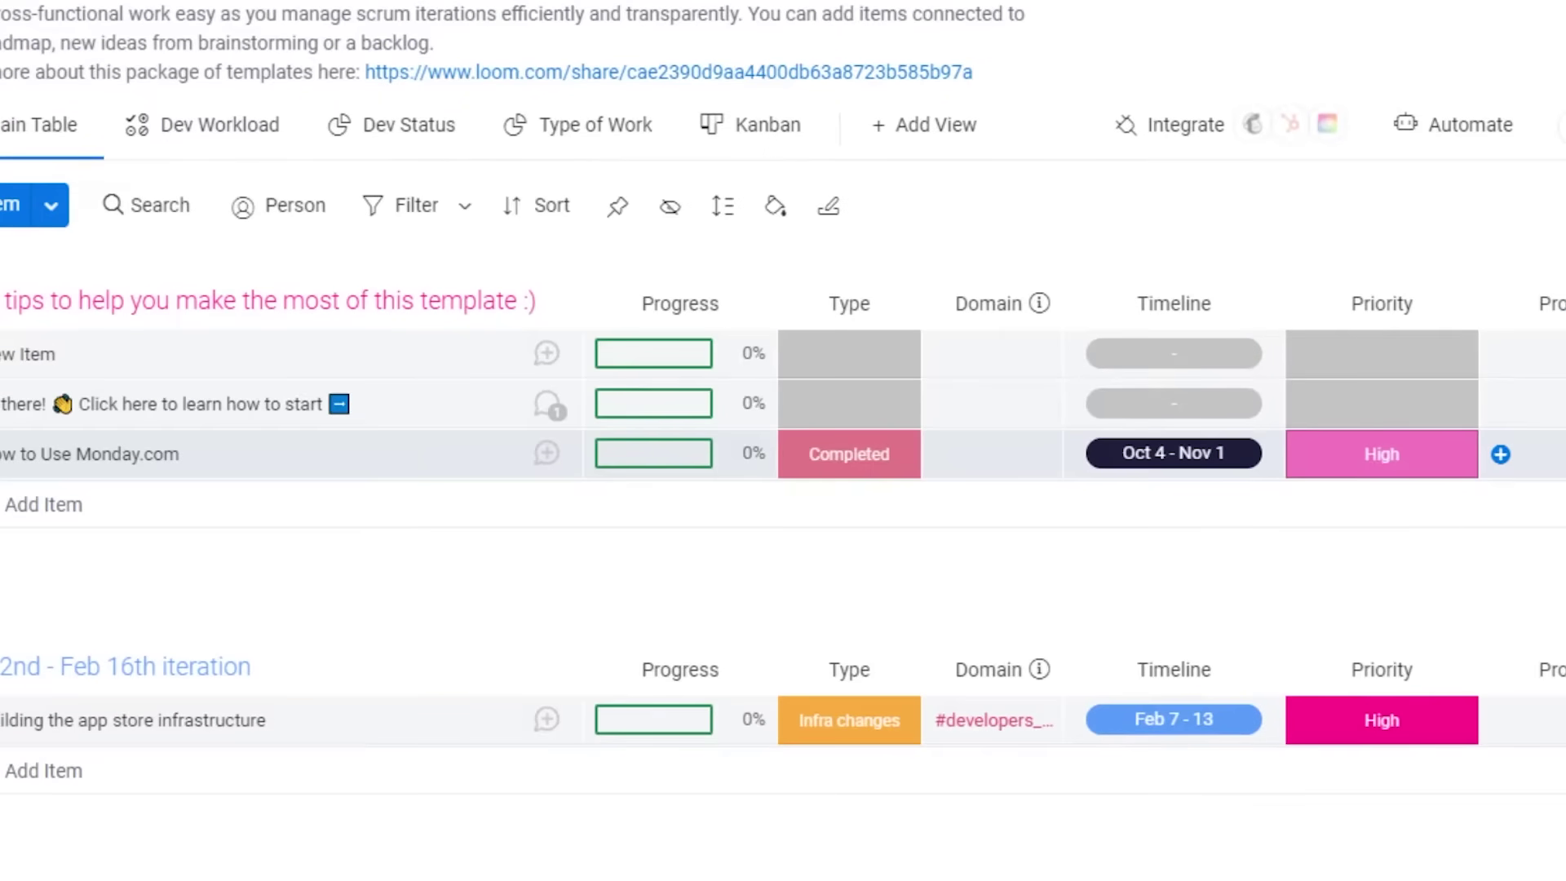
left_click(1505, 467)
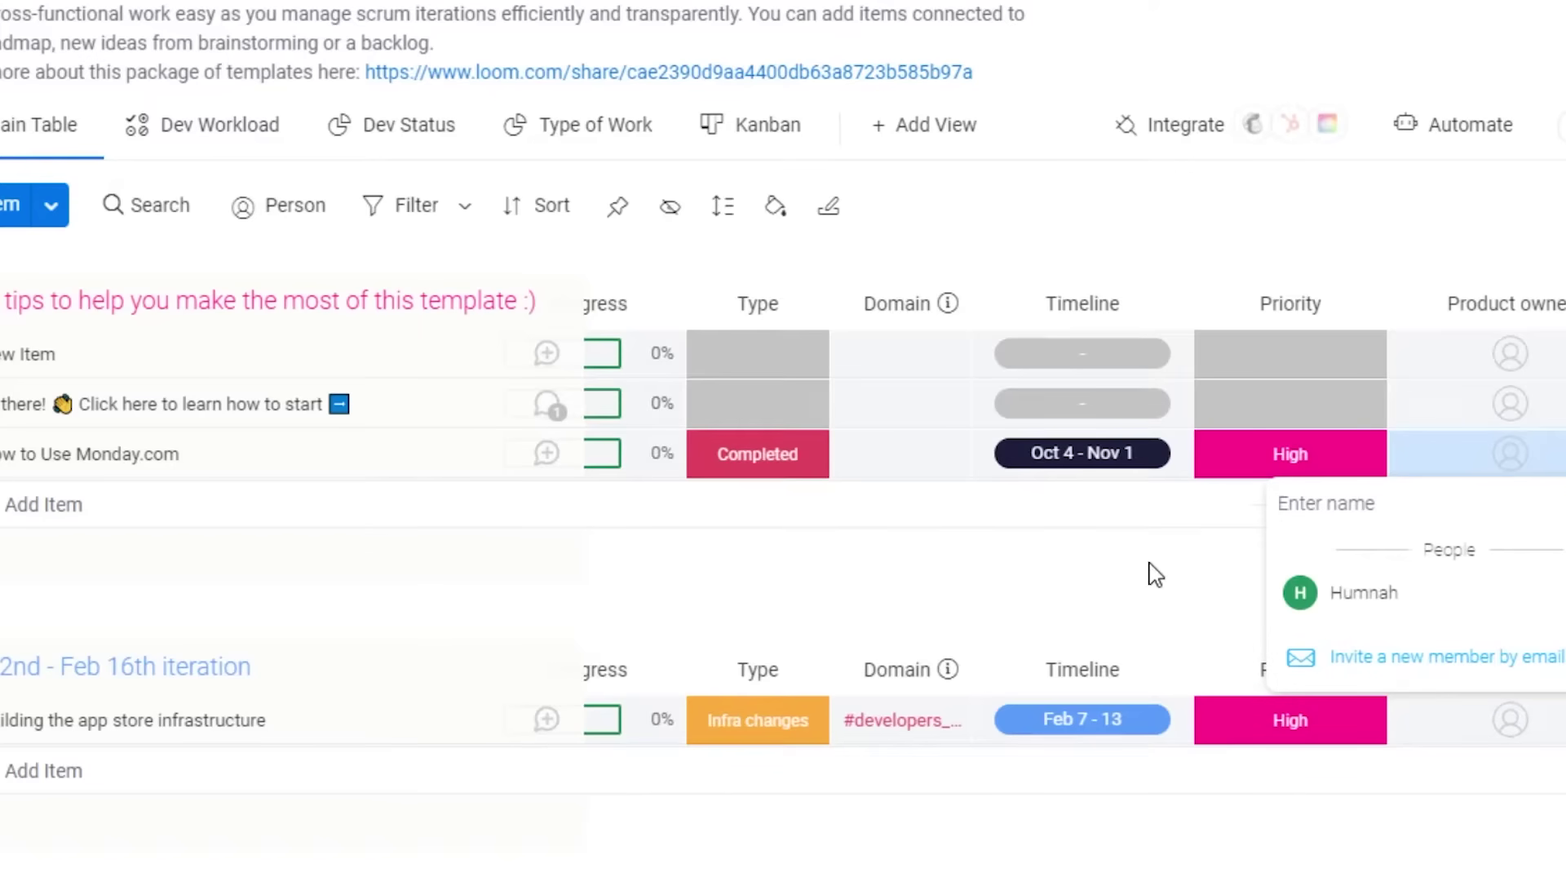
left_click(1103, 591)
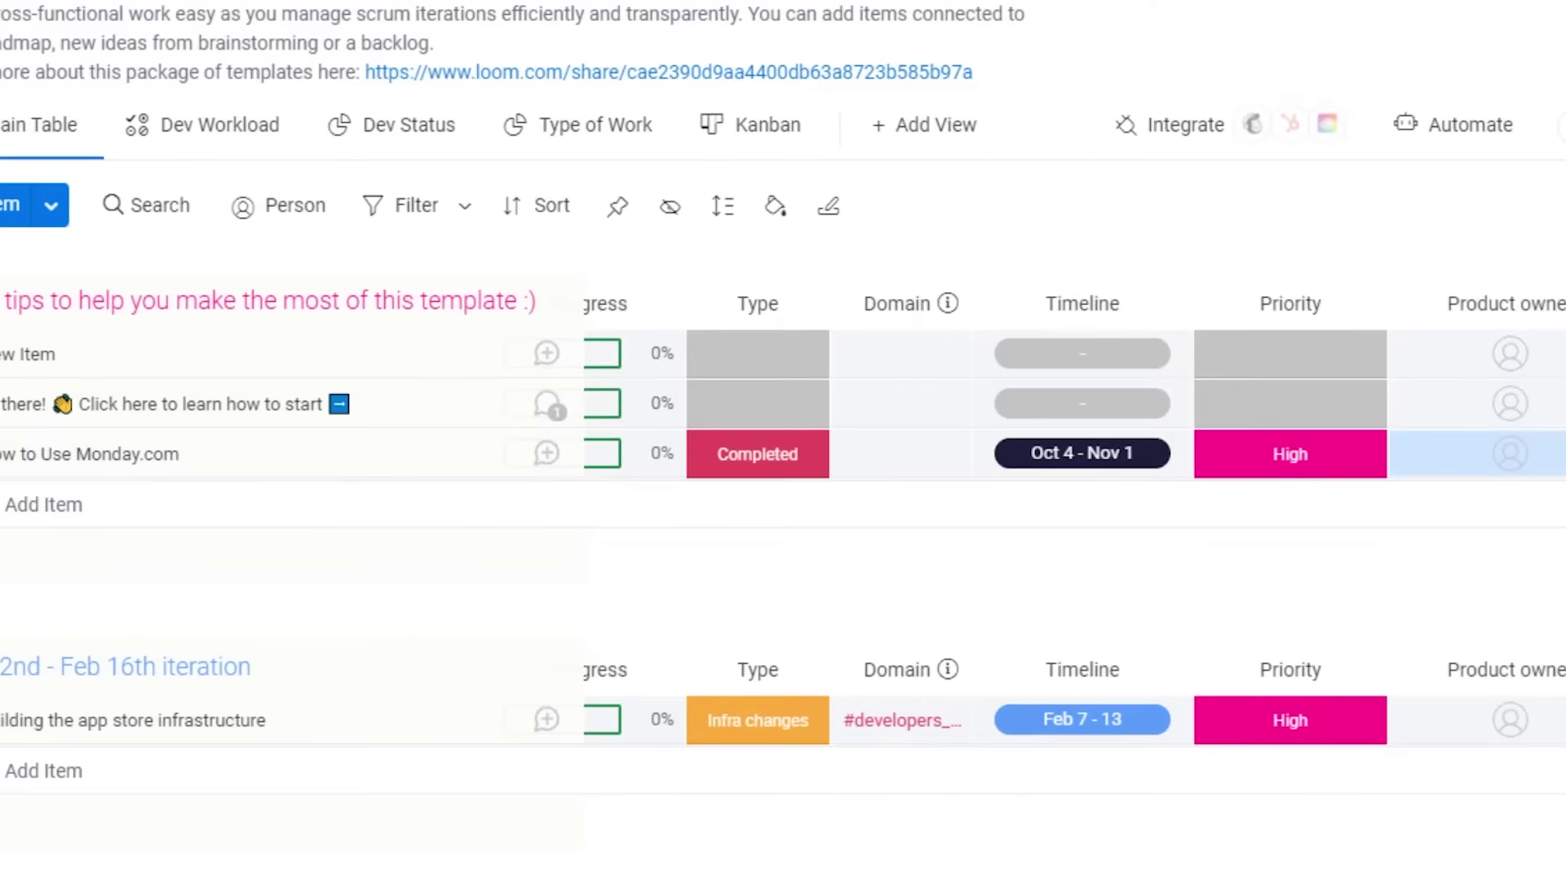
Delete the Feb 2nd - Feb 16th iteration group
scroll(783, 440, "down", 9)
scroll(783, 441, "up", 10)
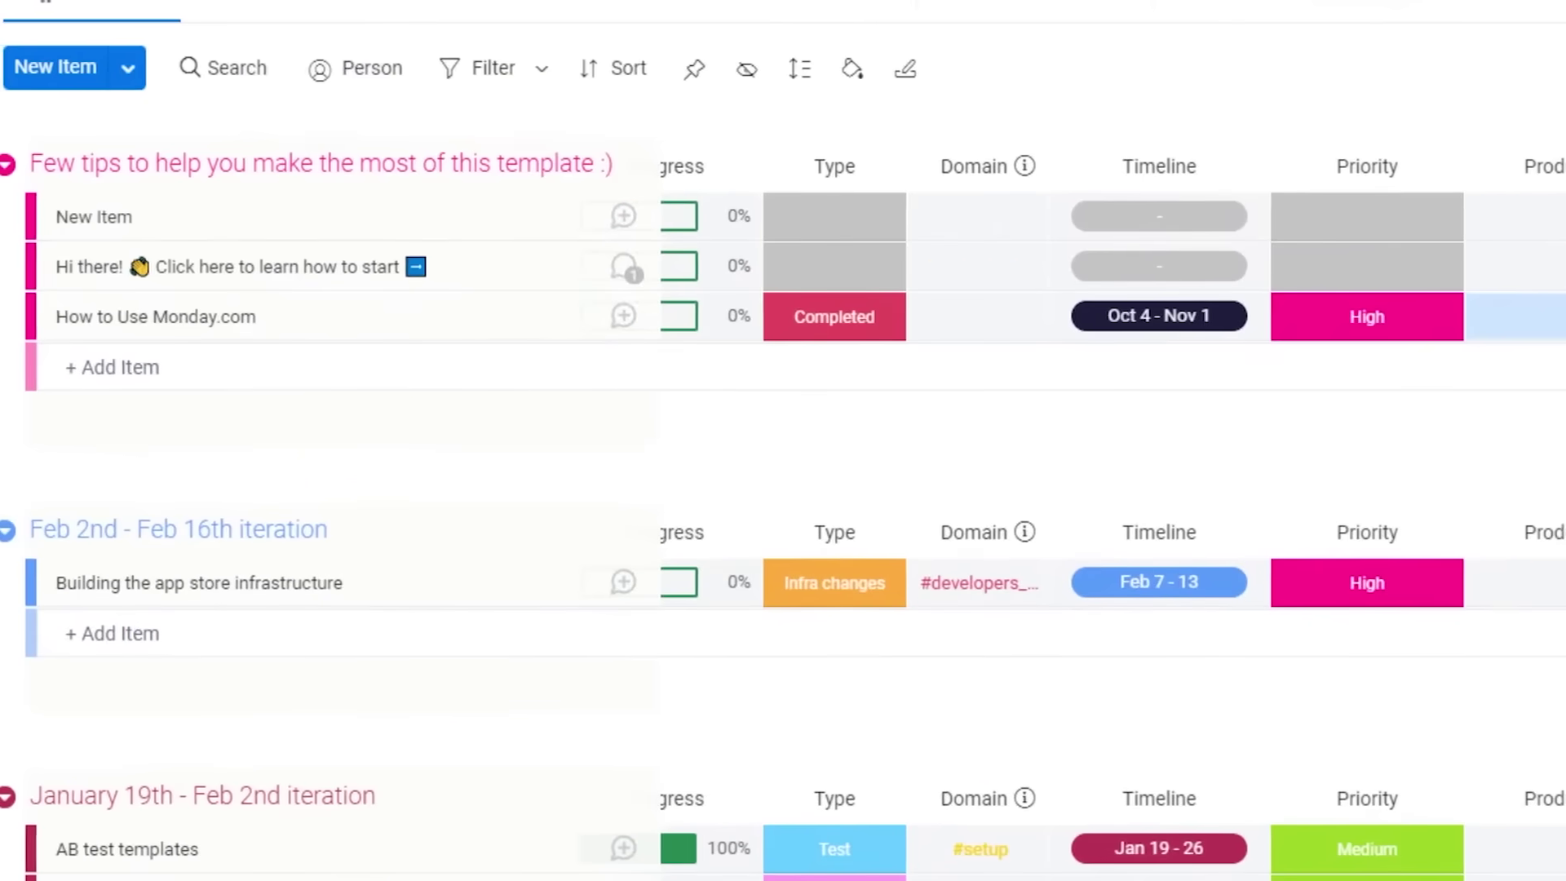
scroll(783, 440, "down", 4)
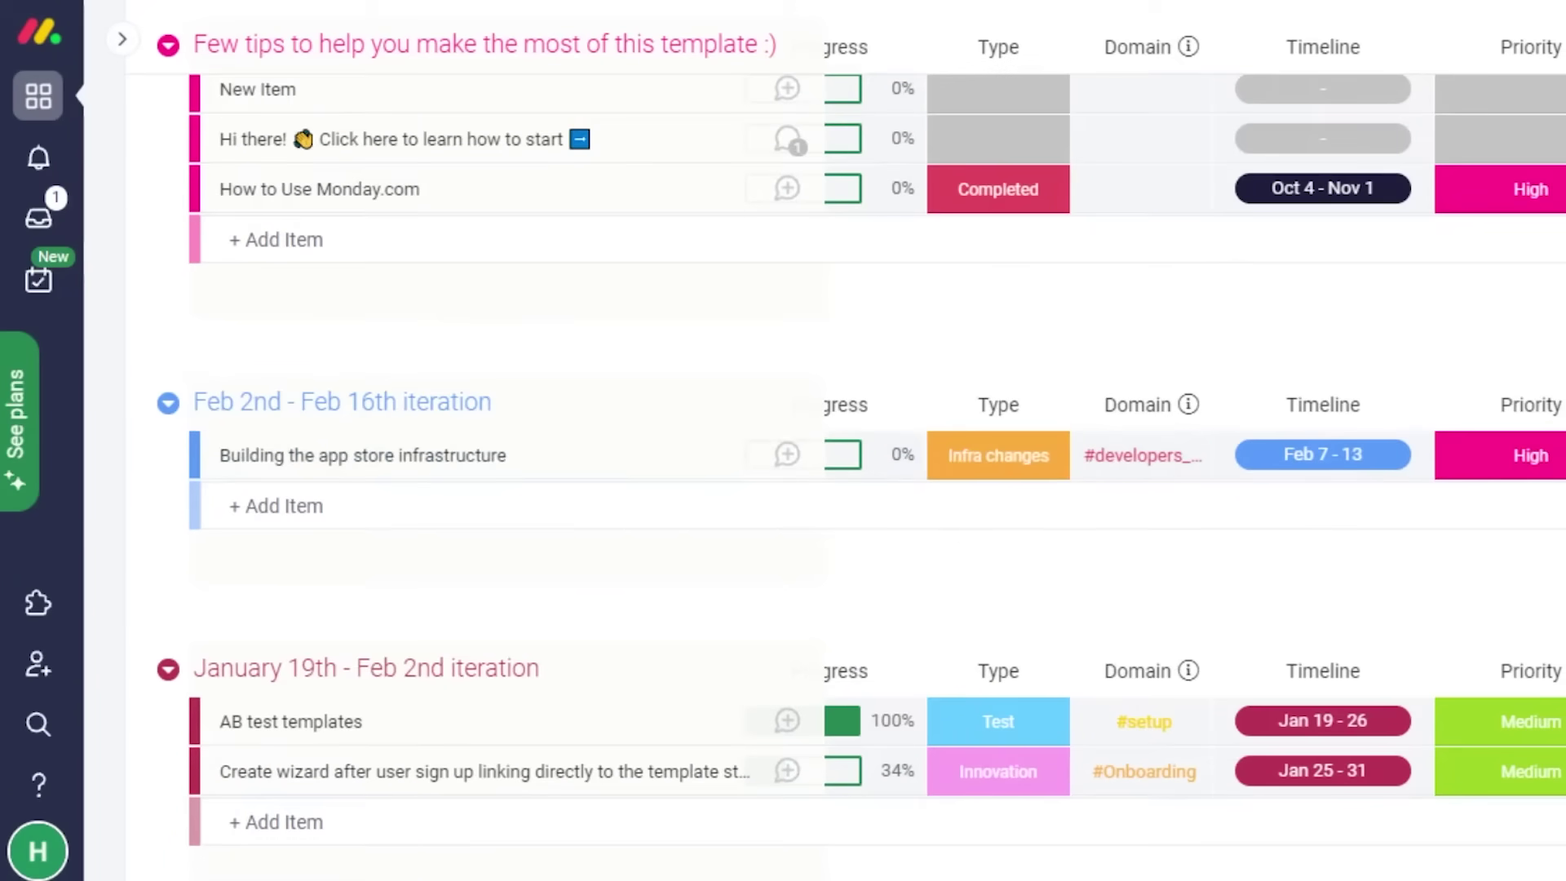
left_click(169, 405)
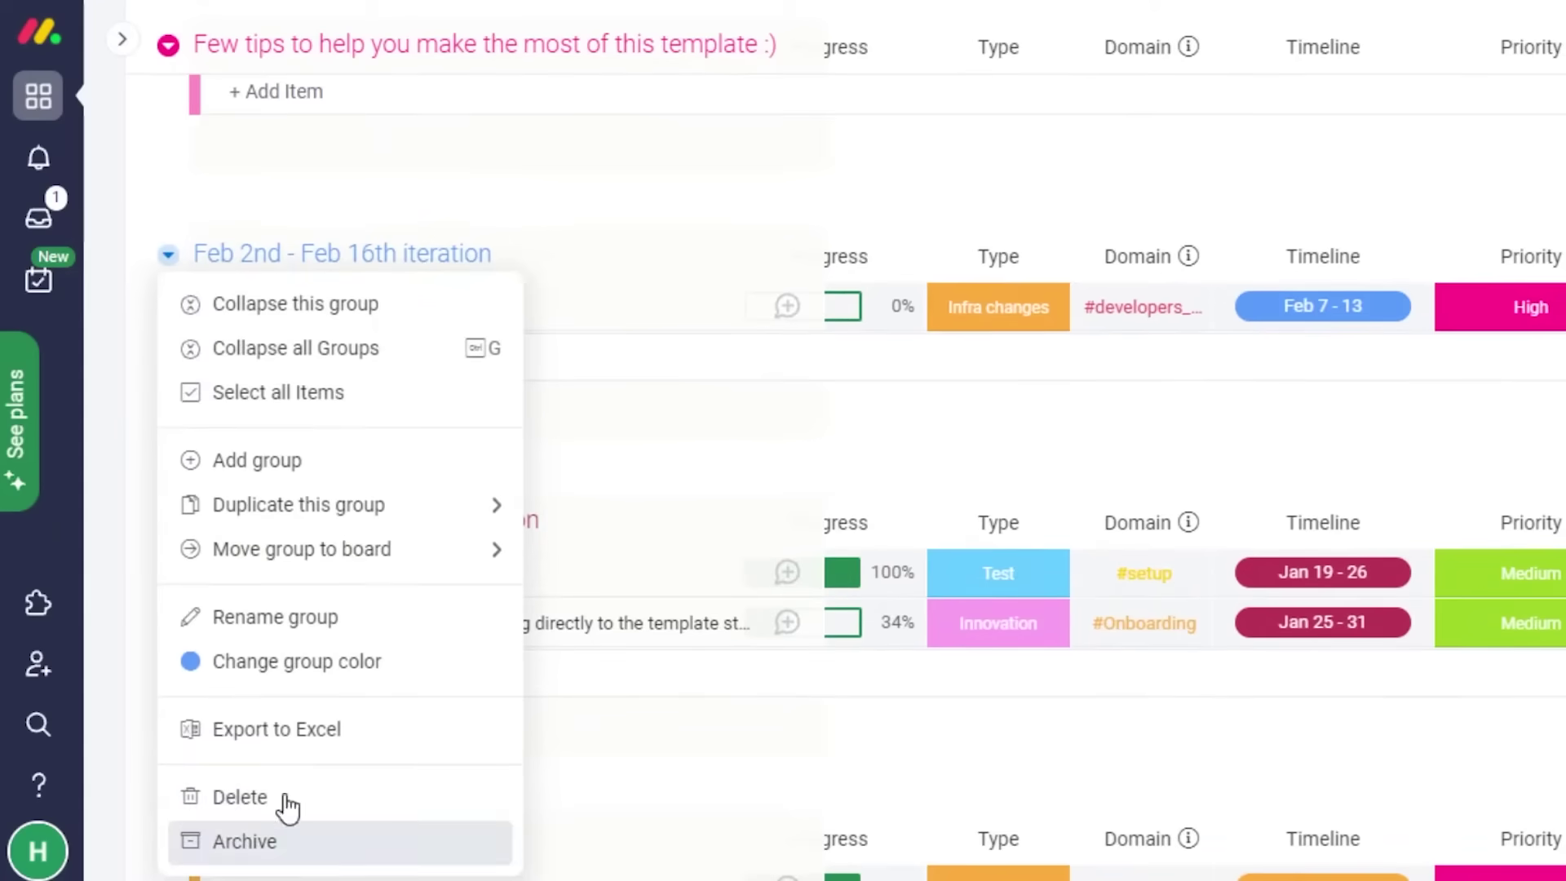
left_click(240, 797)
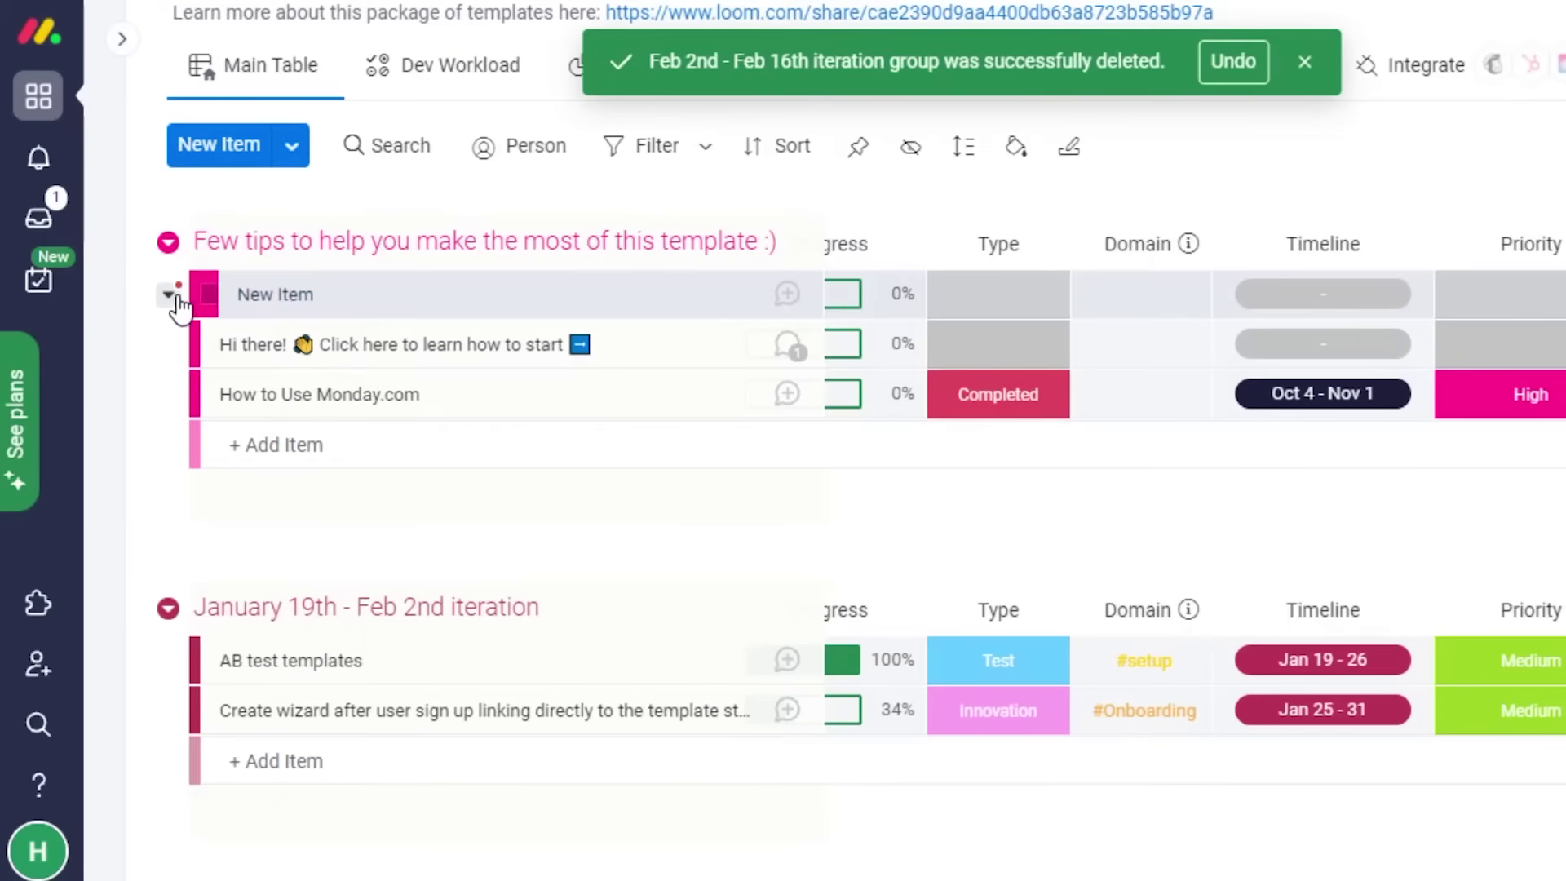
Delete the New Item row and confirm the deletion
left_click(169, 296)
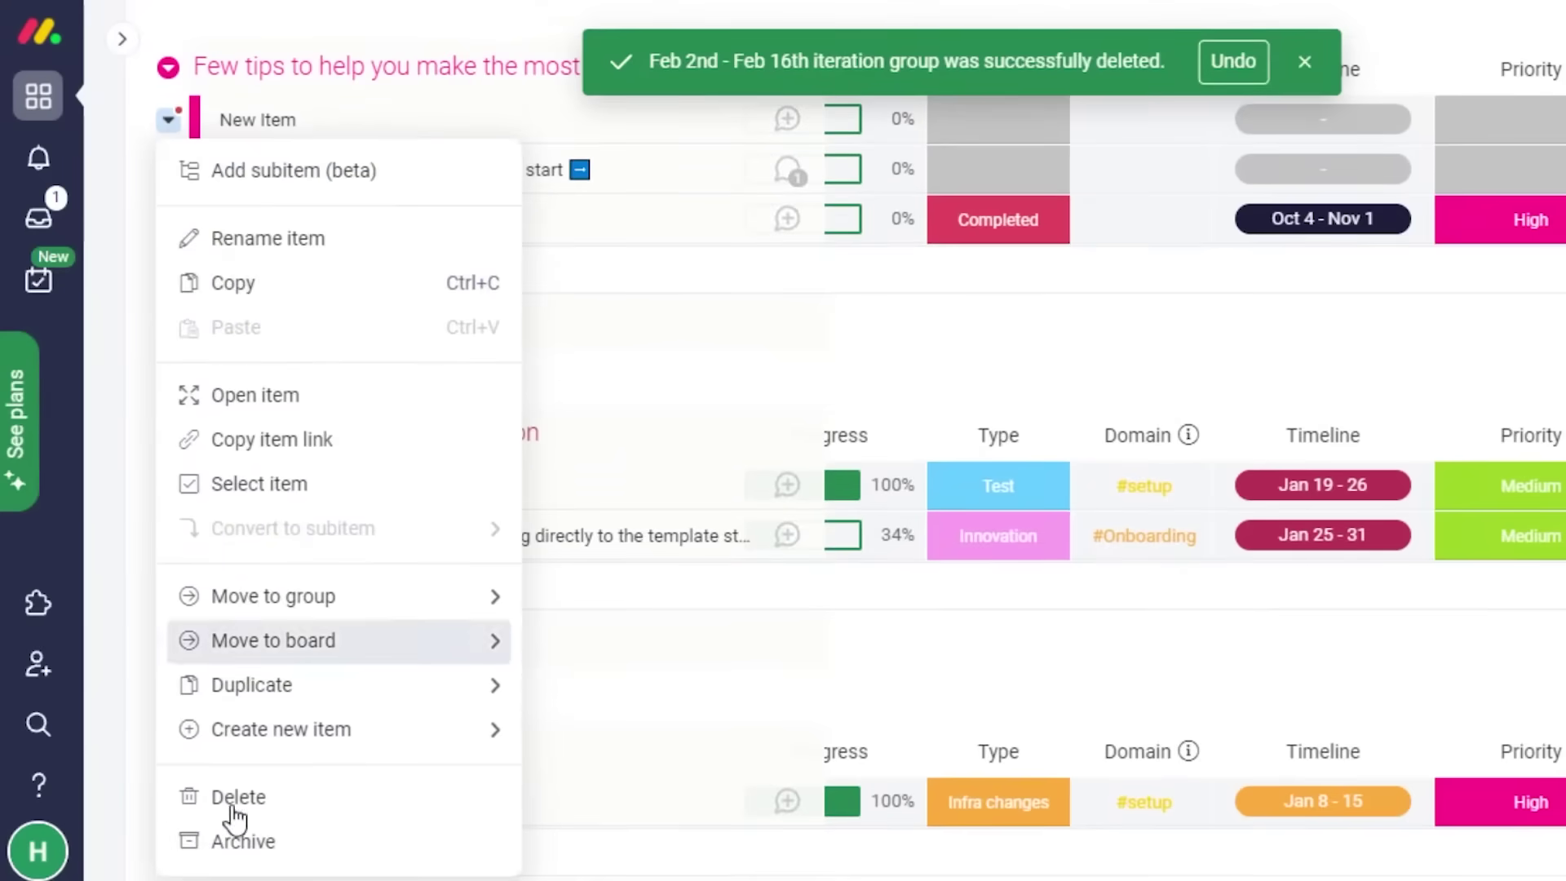
left_click(236, 796)
left_click(1273, 206)
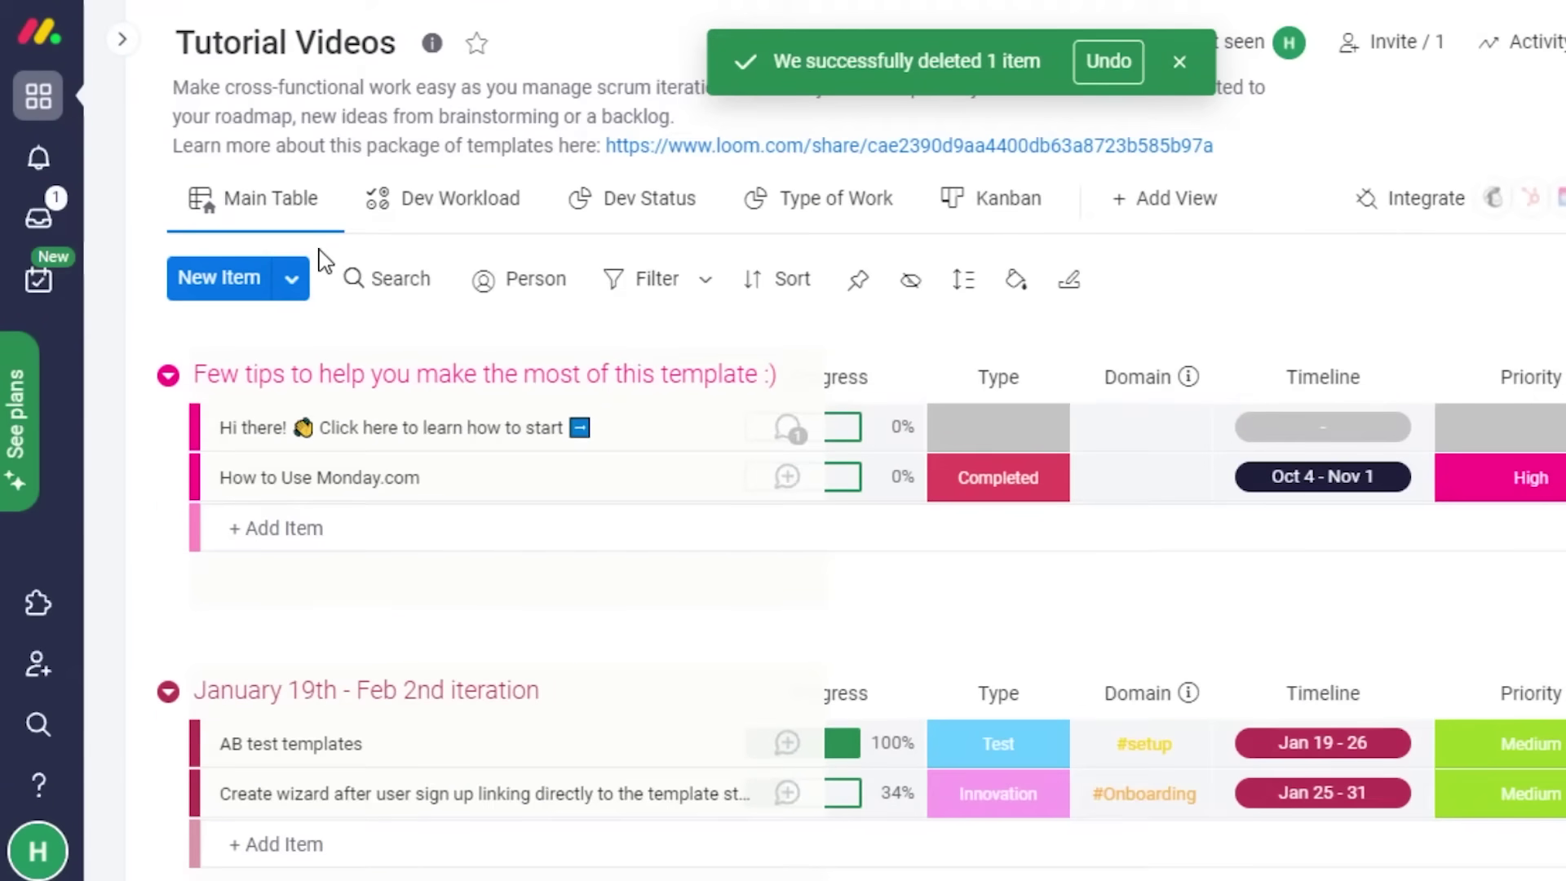
Switch the board to its Dev Workload view showing October 2021 weeks W40 and W41
left_click(444, 204)
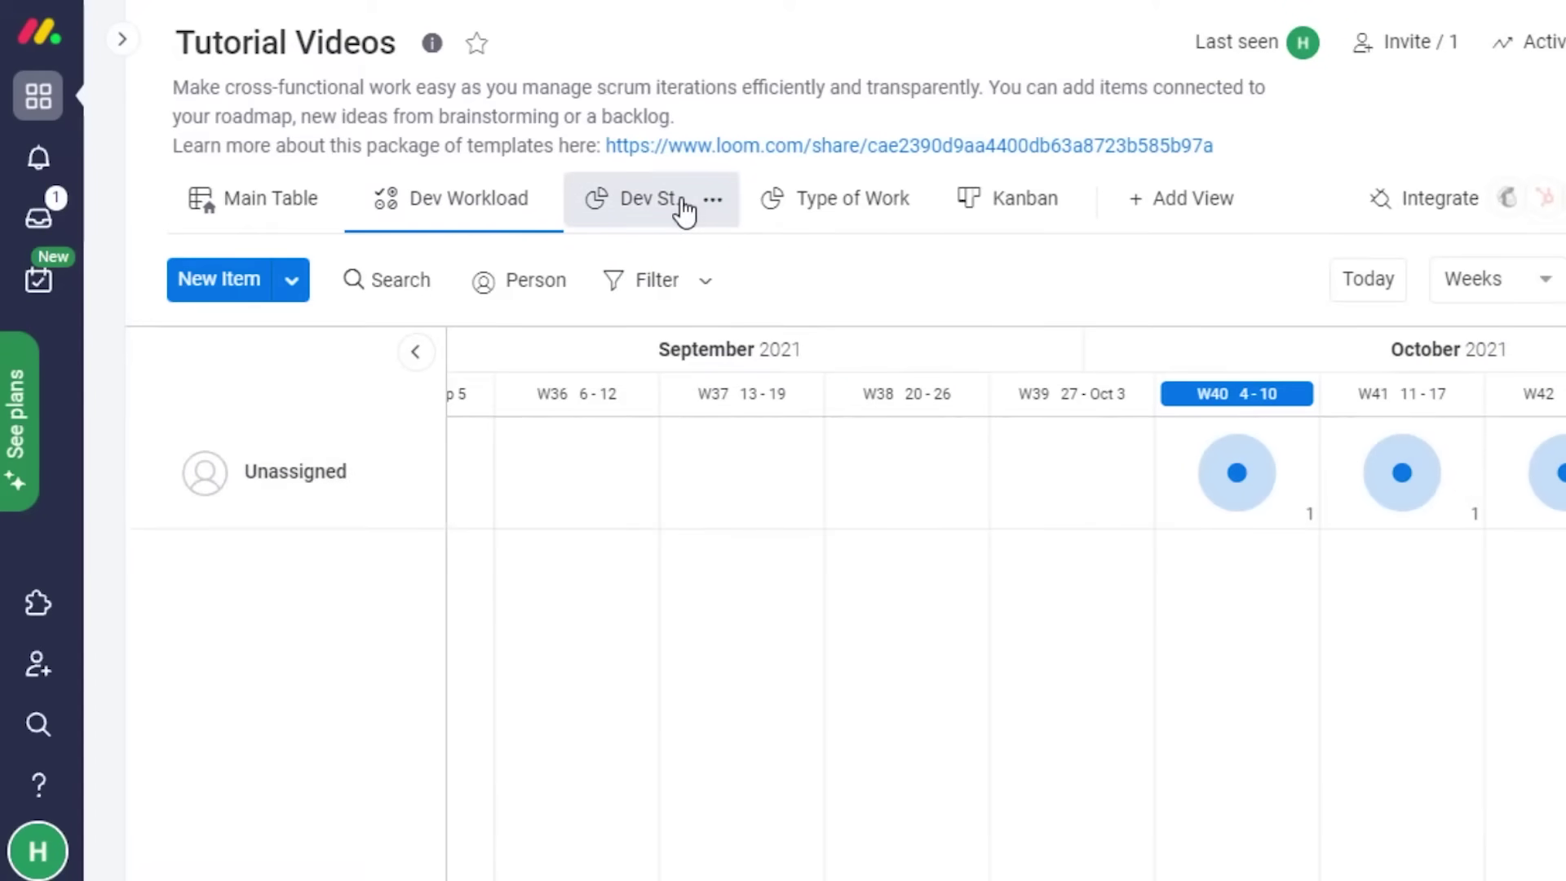
Read the Done and Working on it shares on the Dev Status pie chart, then show the Type of Work chart
left_click(682, 208)
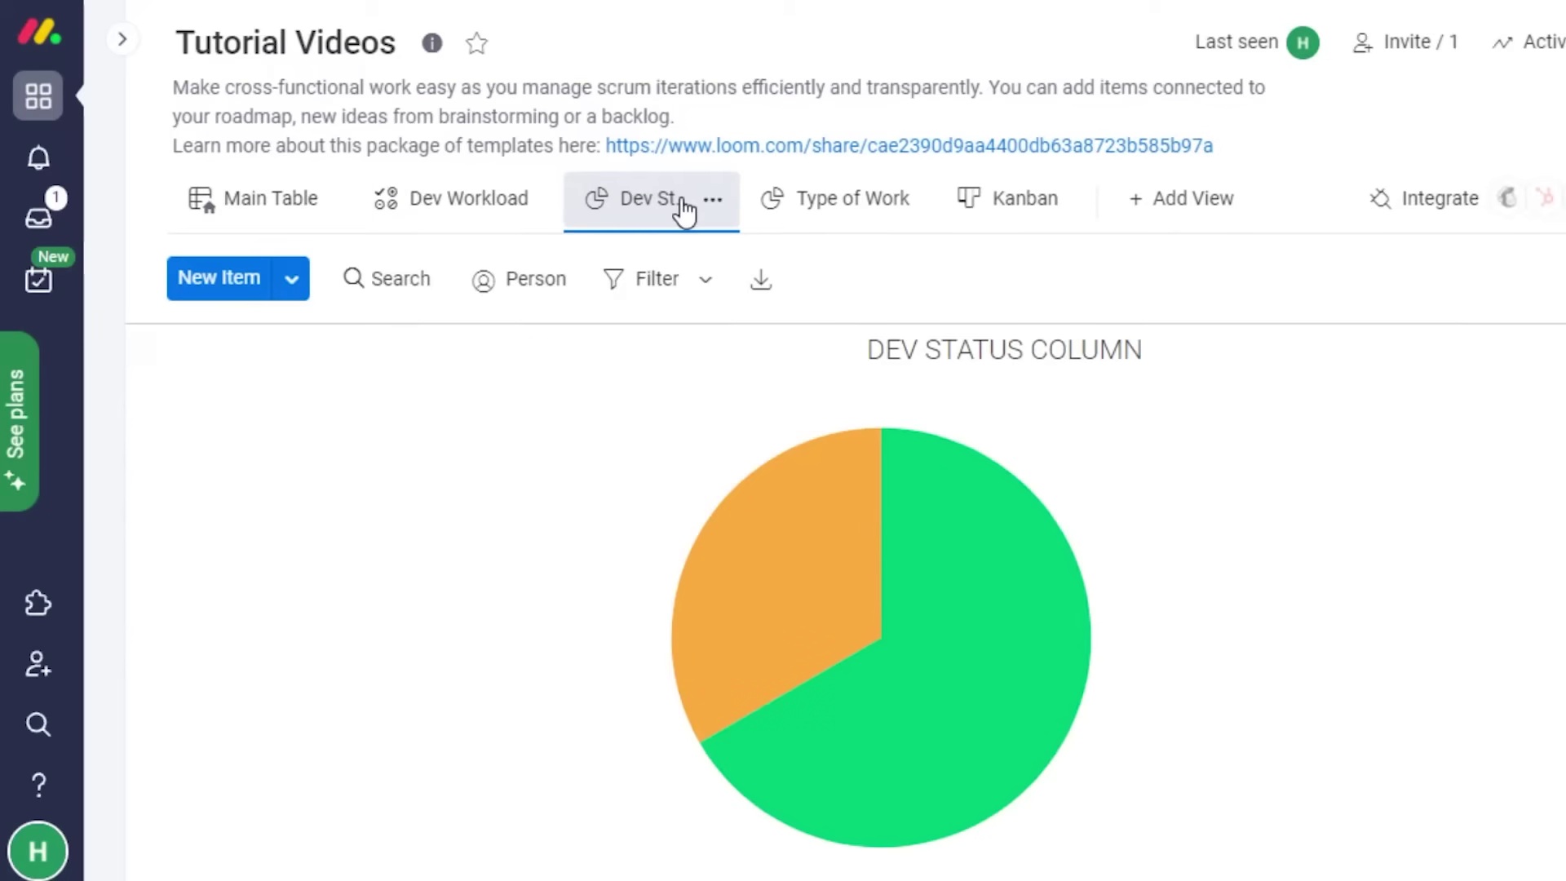
mouse_move(993, 706)
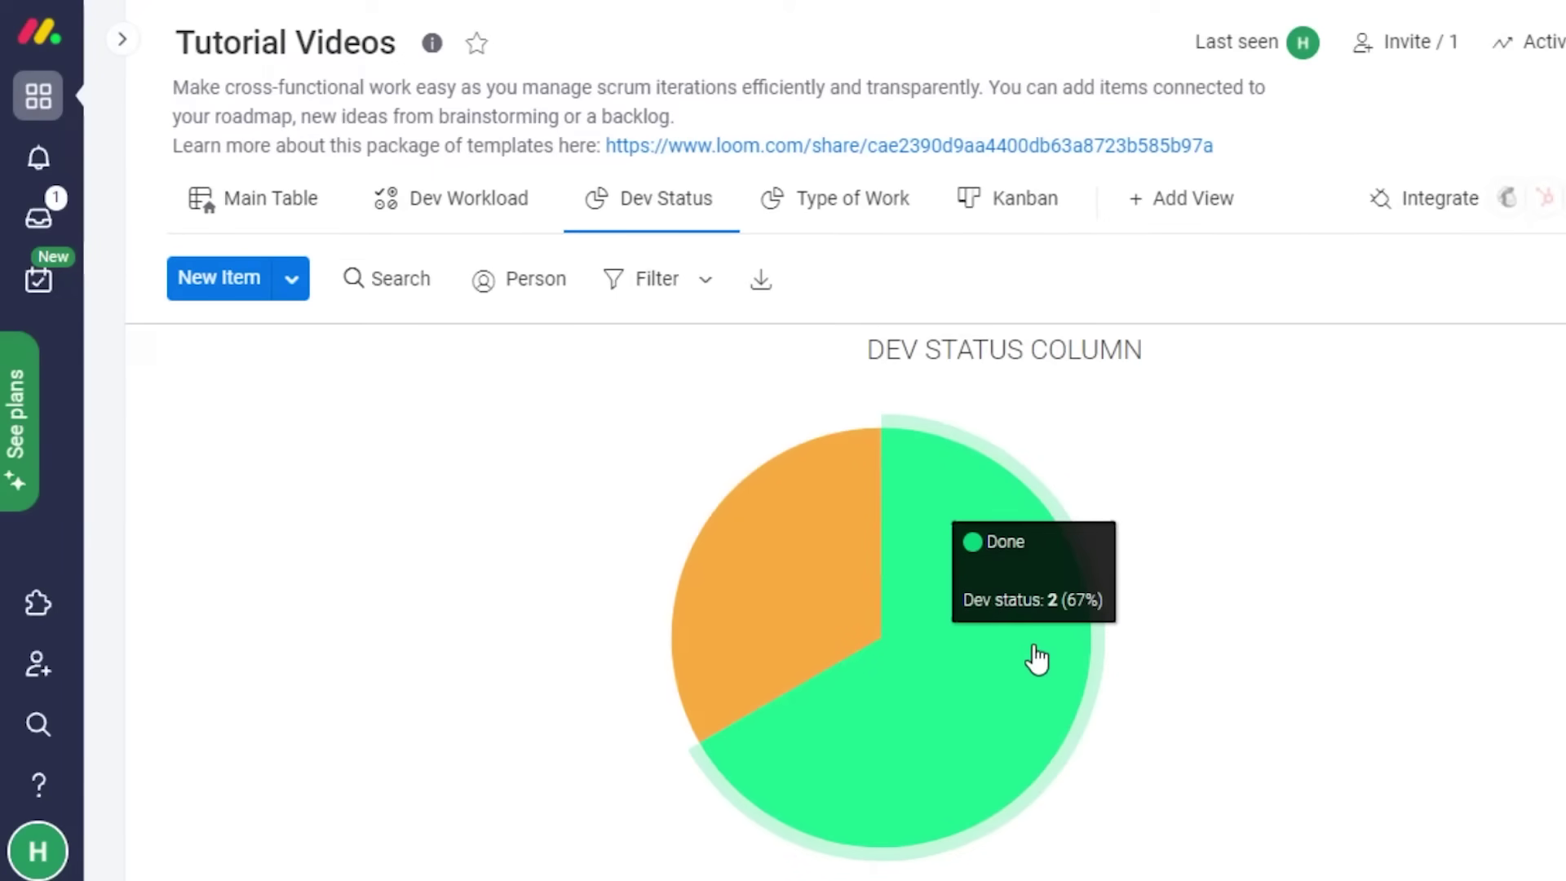
mouse_move(756, 524)
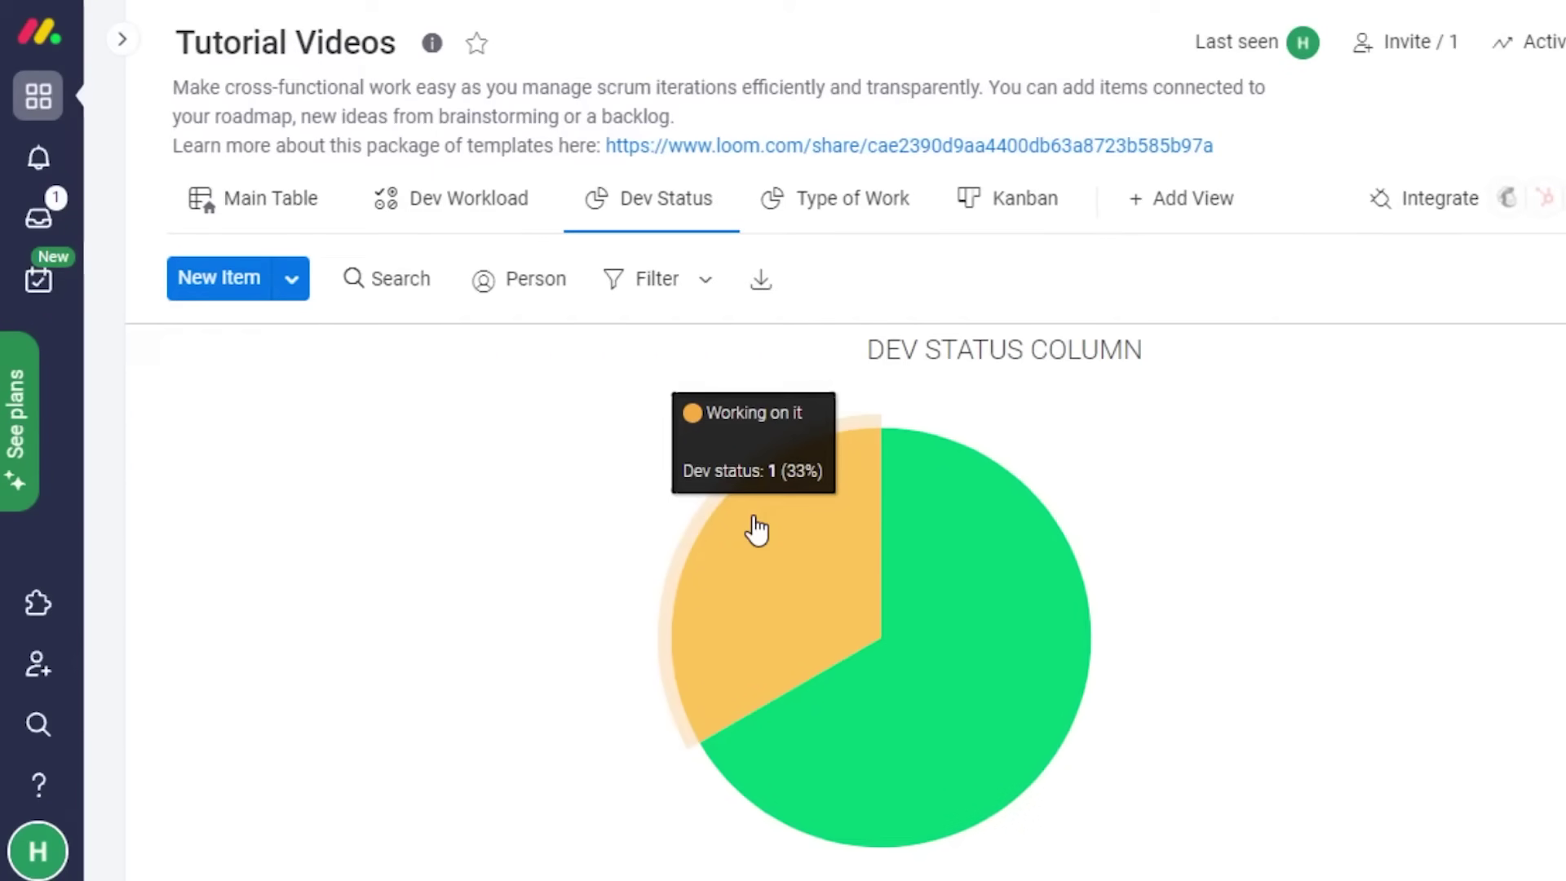
mouse_move(1067, 476)
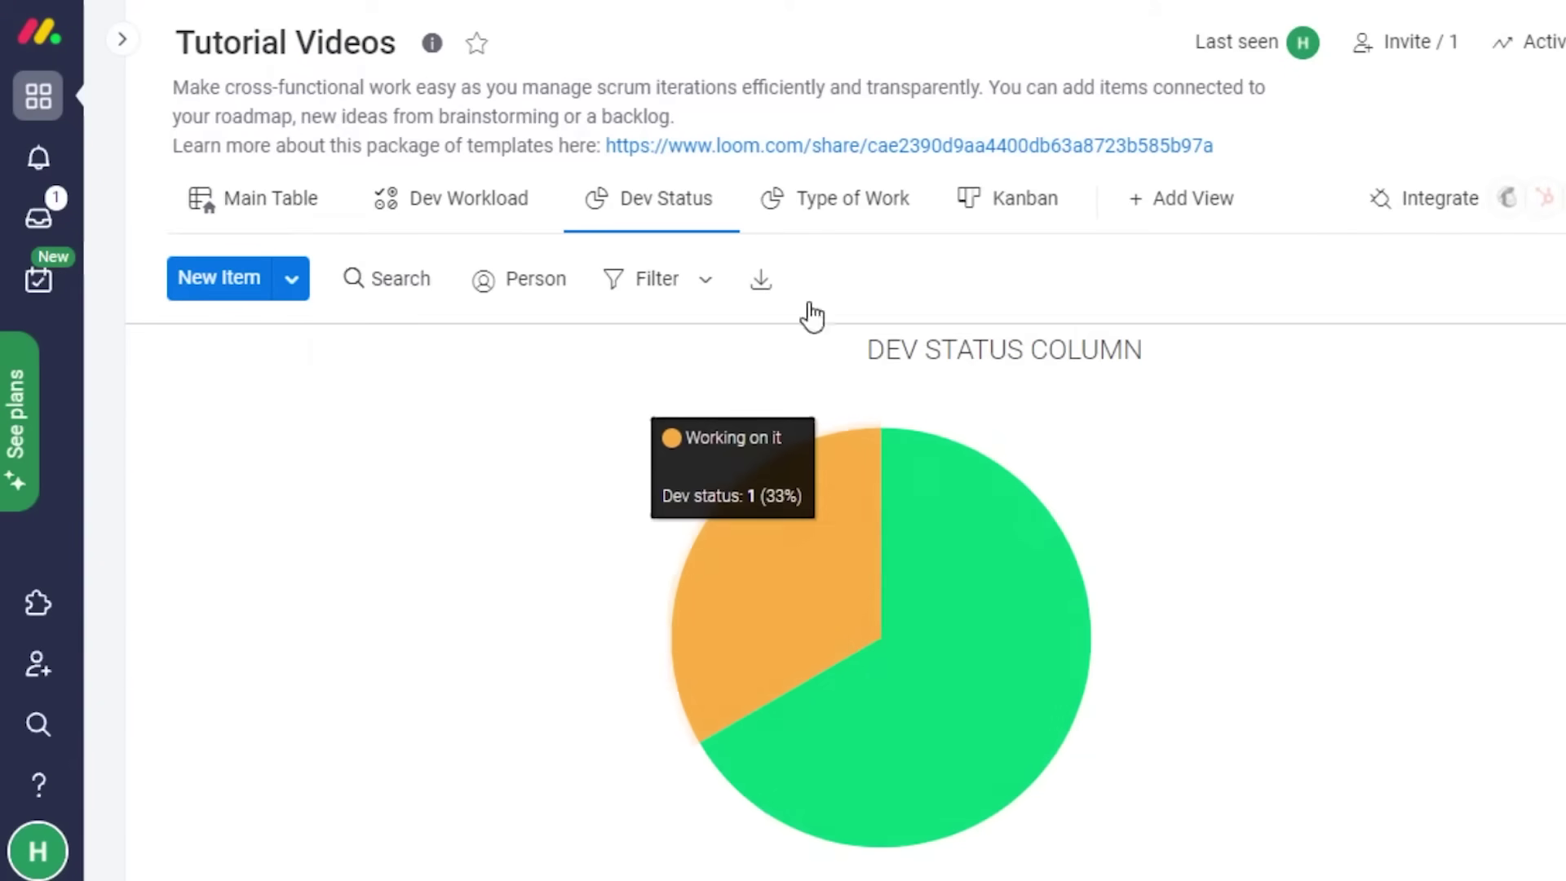
left_click(836, 224)
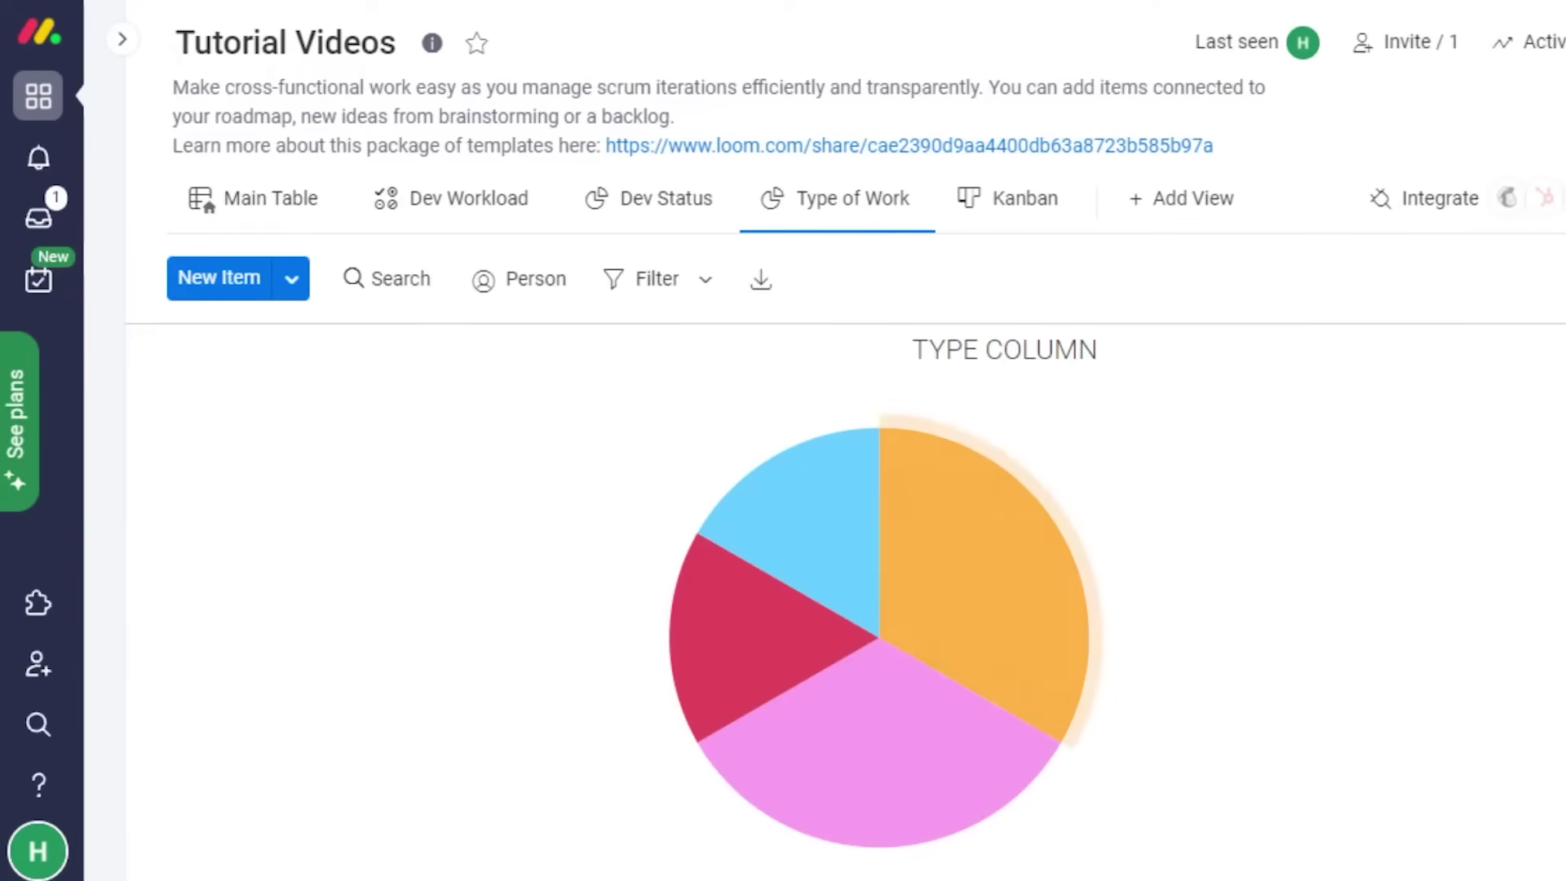
Read the counts of the Type of Work pie chart's slices
mouse_move(1013, 604)
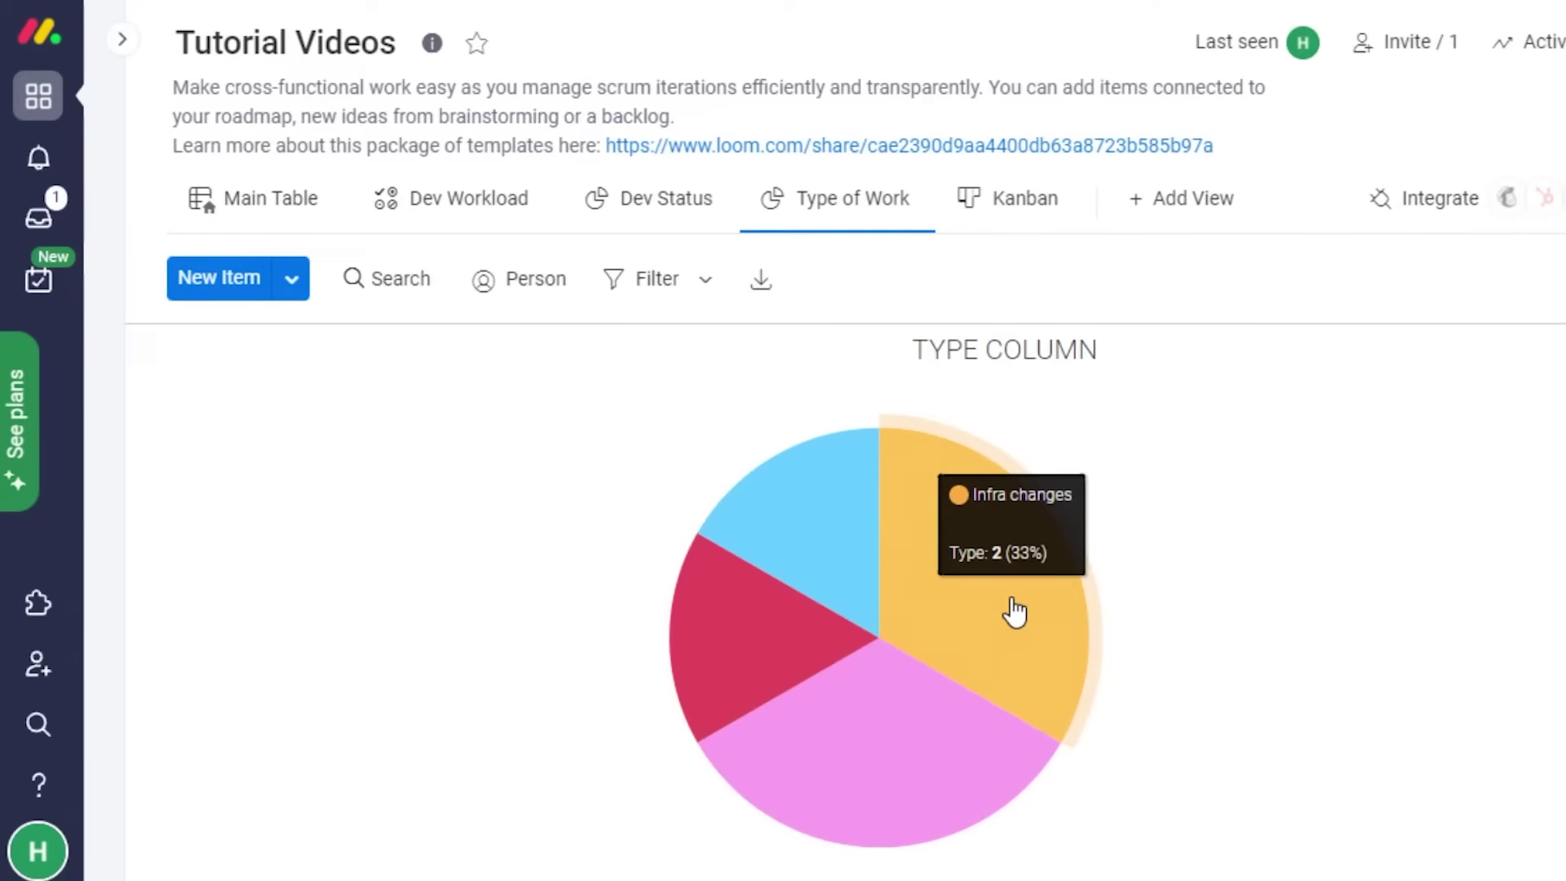
mouse_move(762, 661)
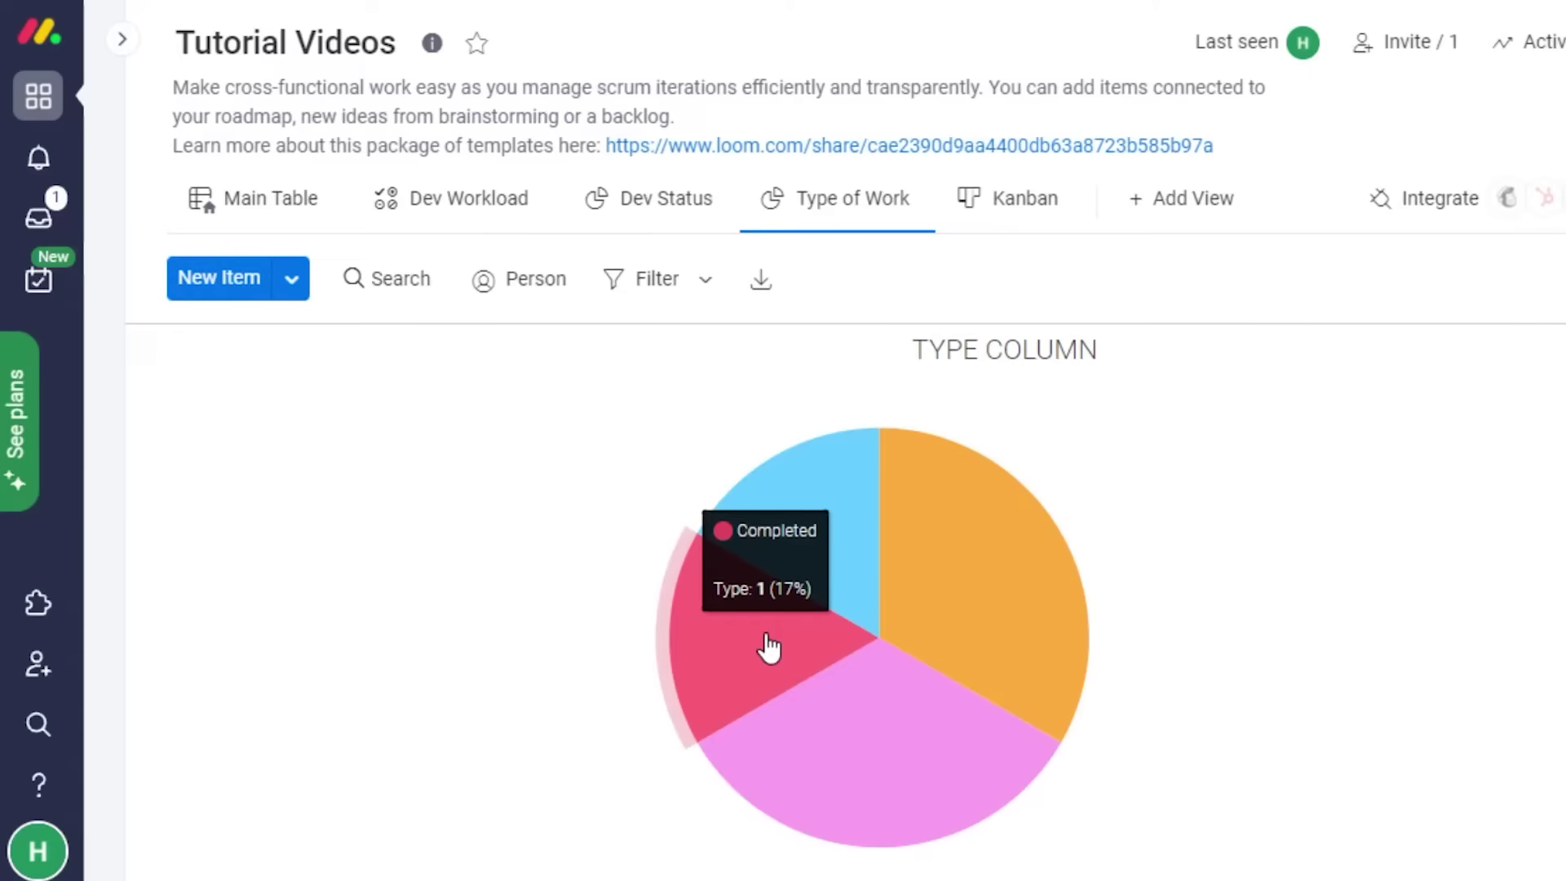
mouse_move(1018, 651)
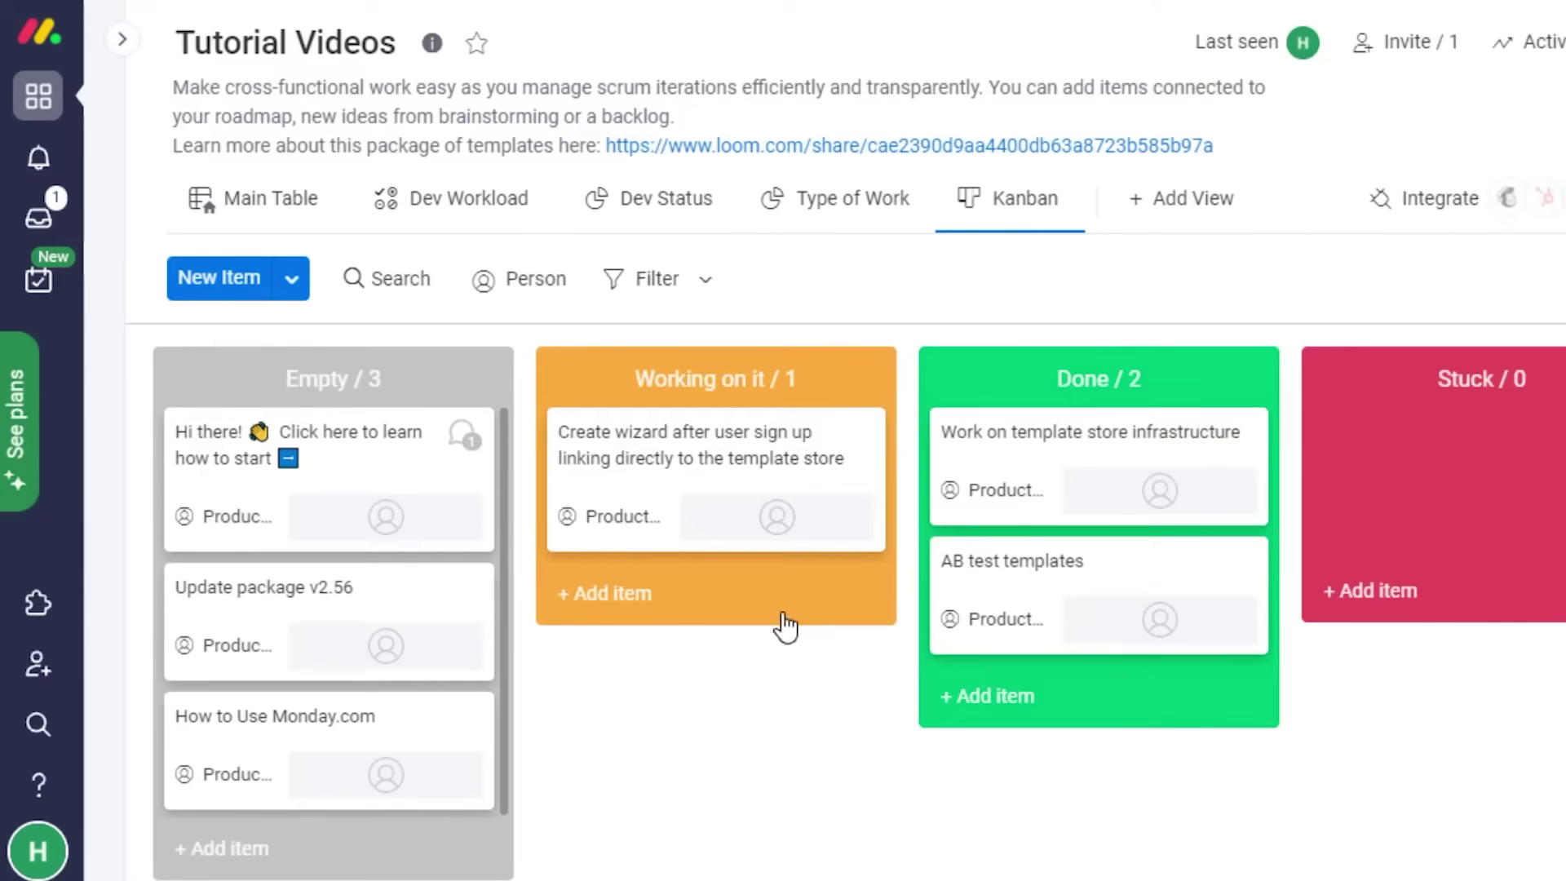
Add a 'videos' card under Working on it, then bring up the Add View type list
left_click(617, 618)
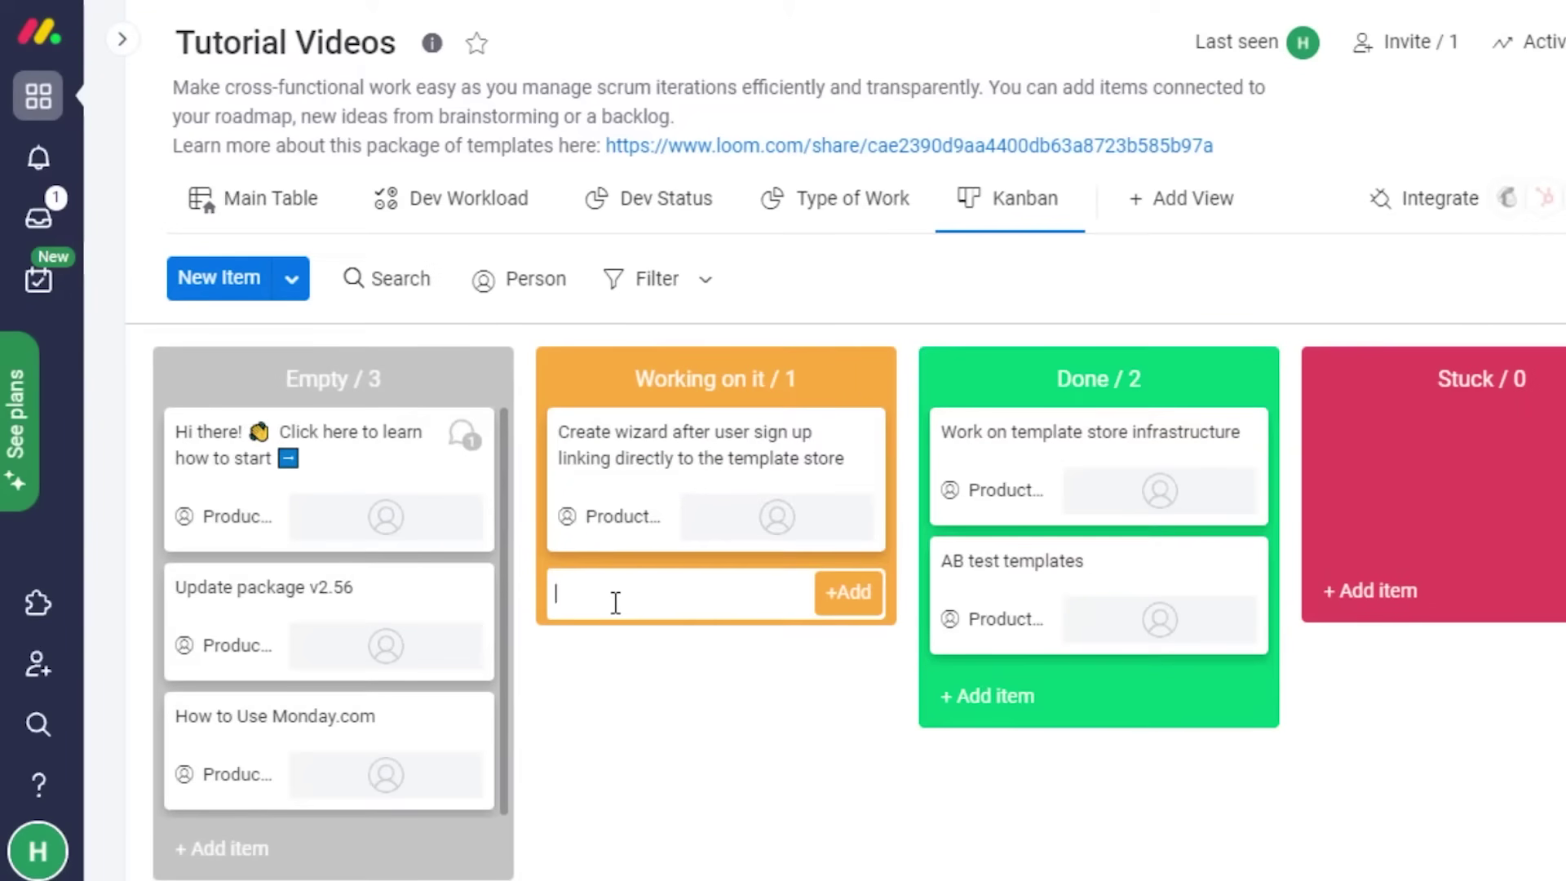
type("now to")
key("ctrl+a")
key("BackSpace")
type("videos")
left_click(831, 604)
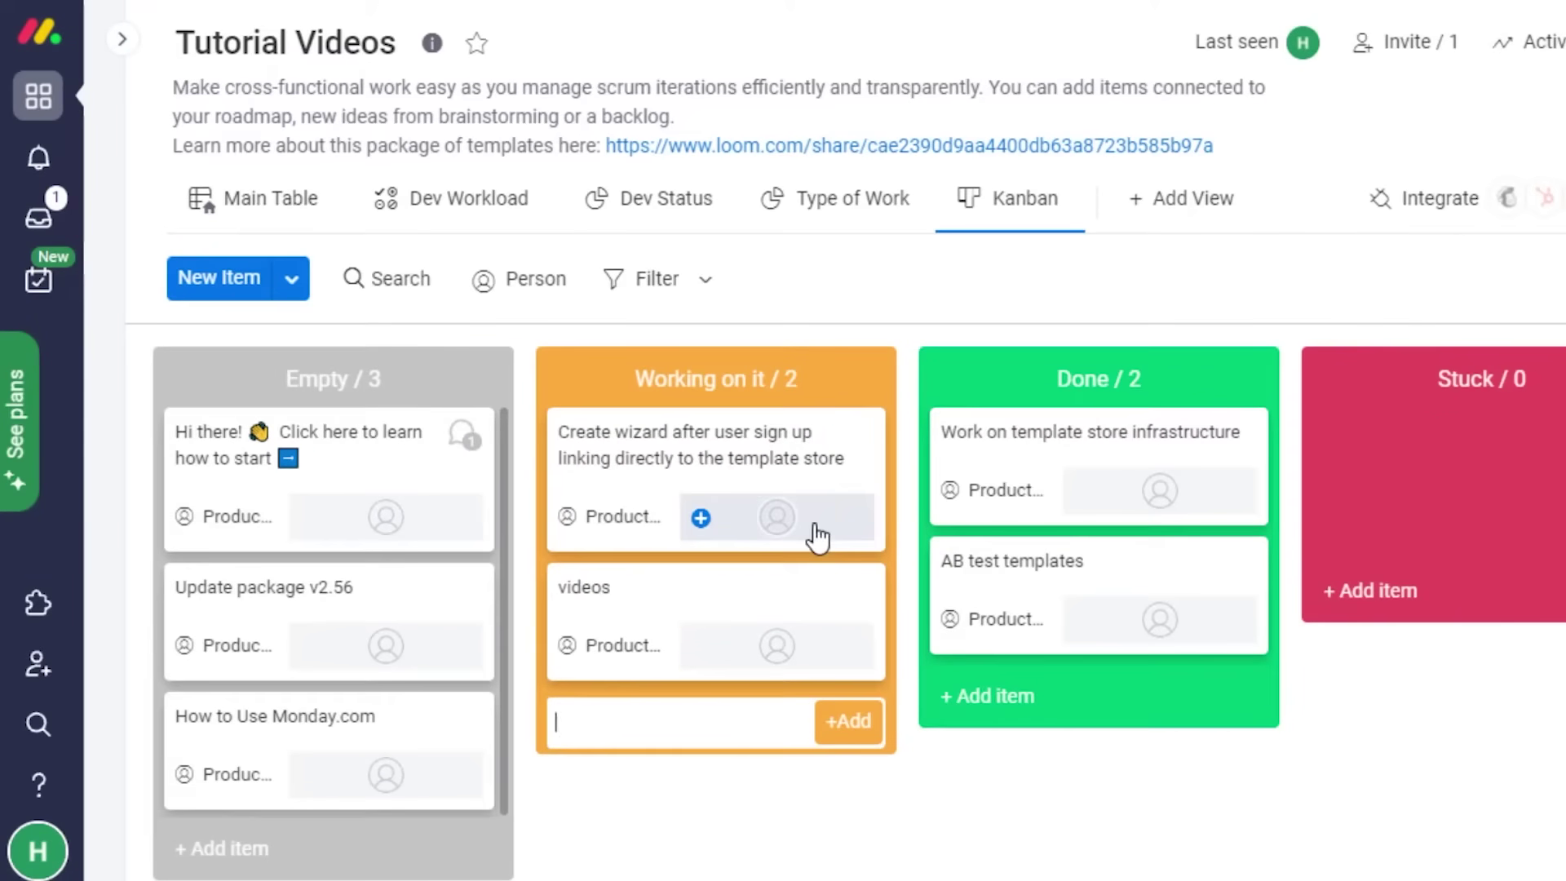
left_click(1222, 204)
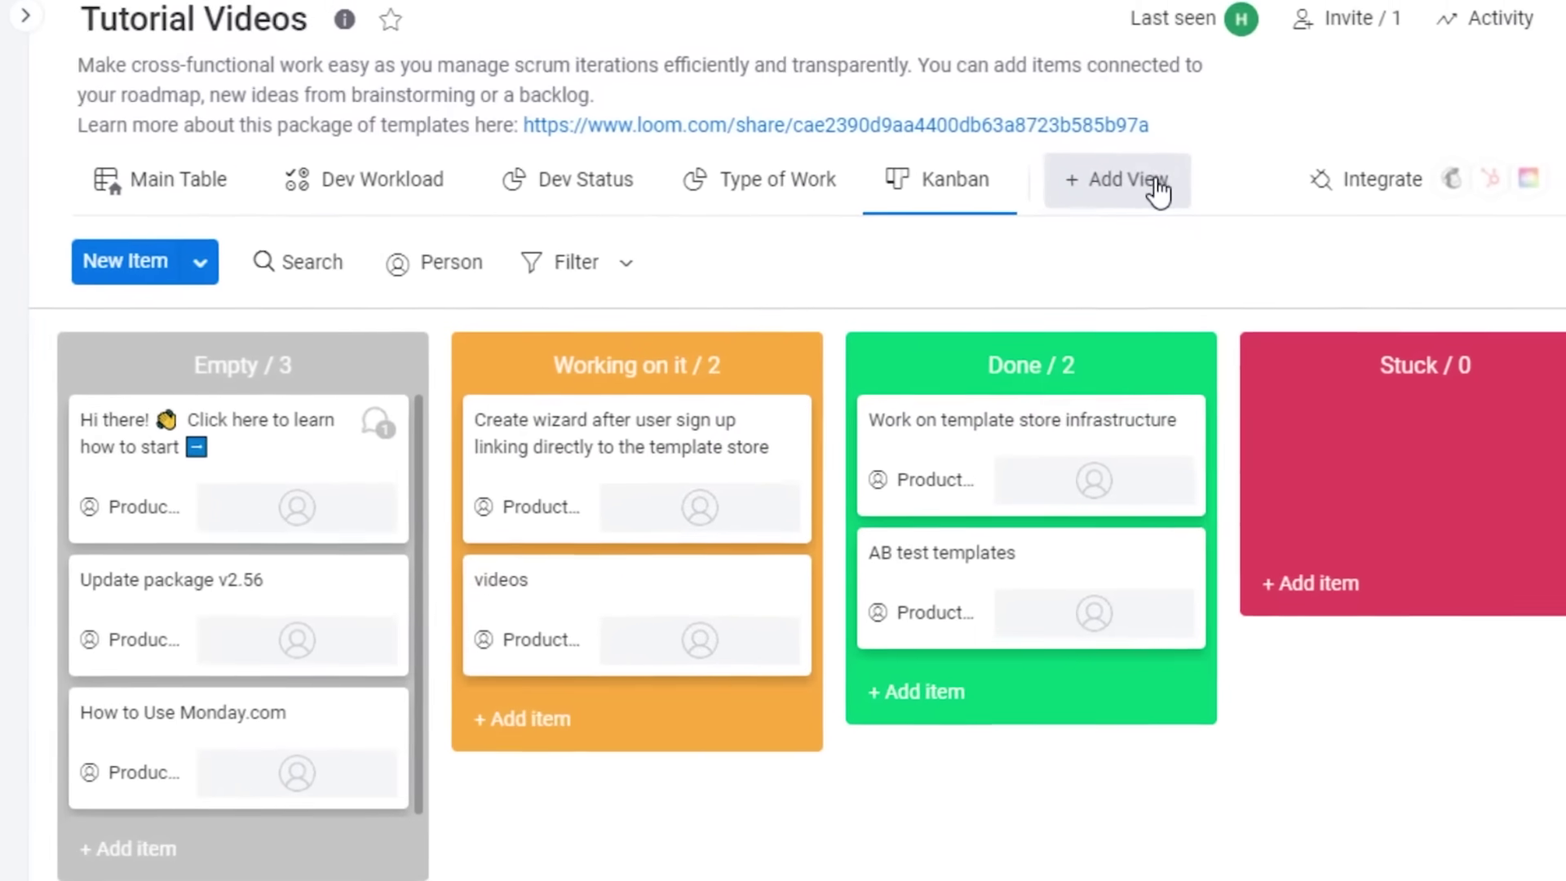
left_click(1158, 189)
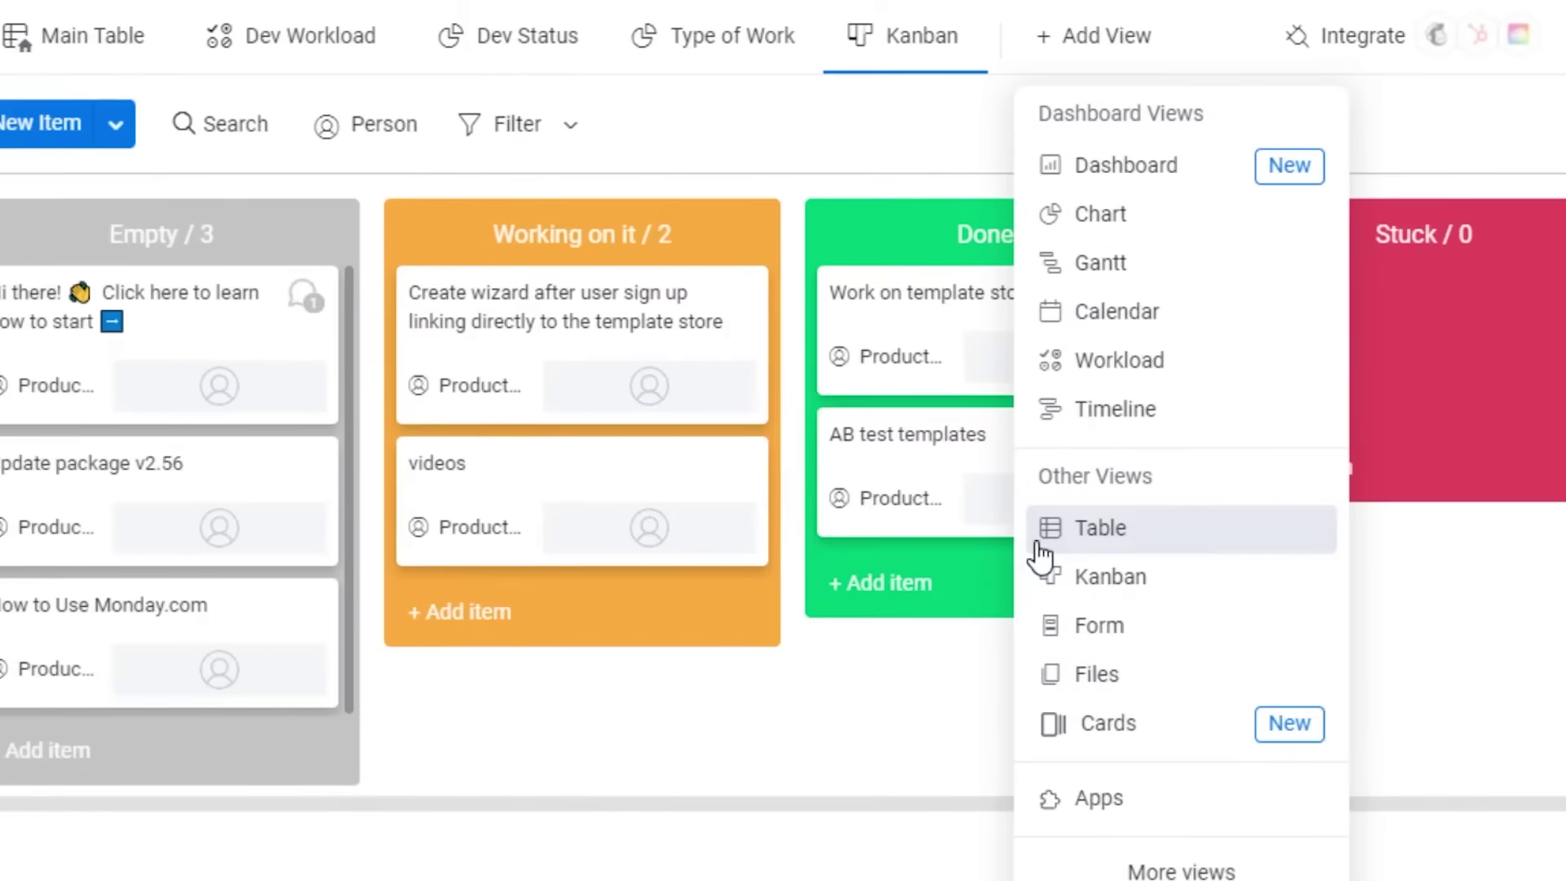
Search the board for the test query 'dfbdsgewuh', then clear it to restore all cards
left_click(114, 124)
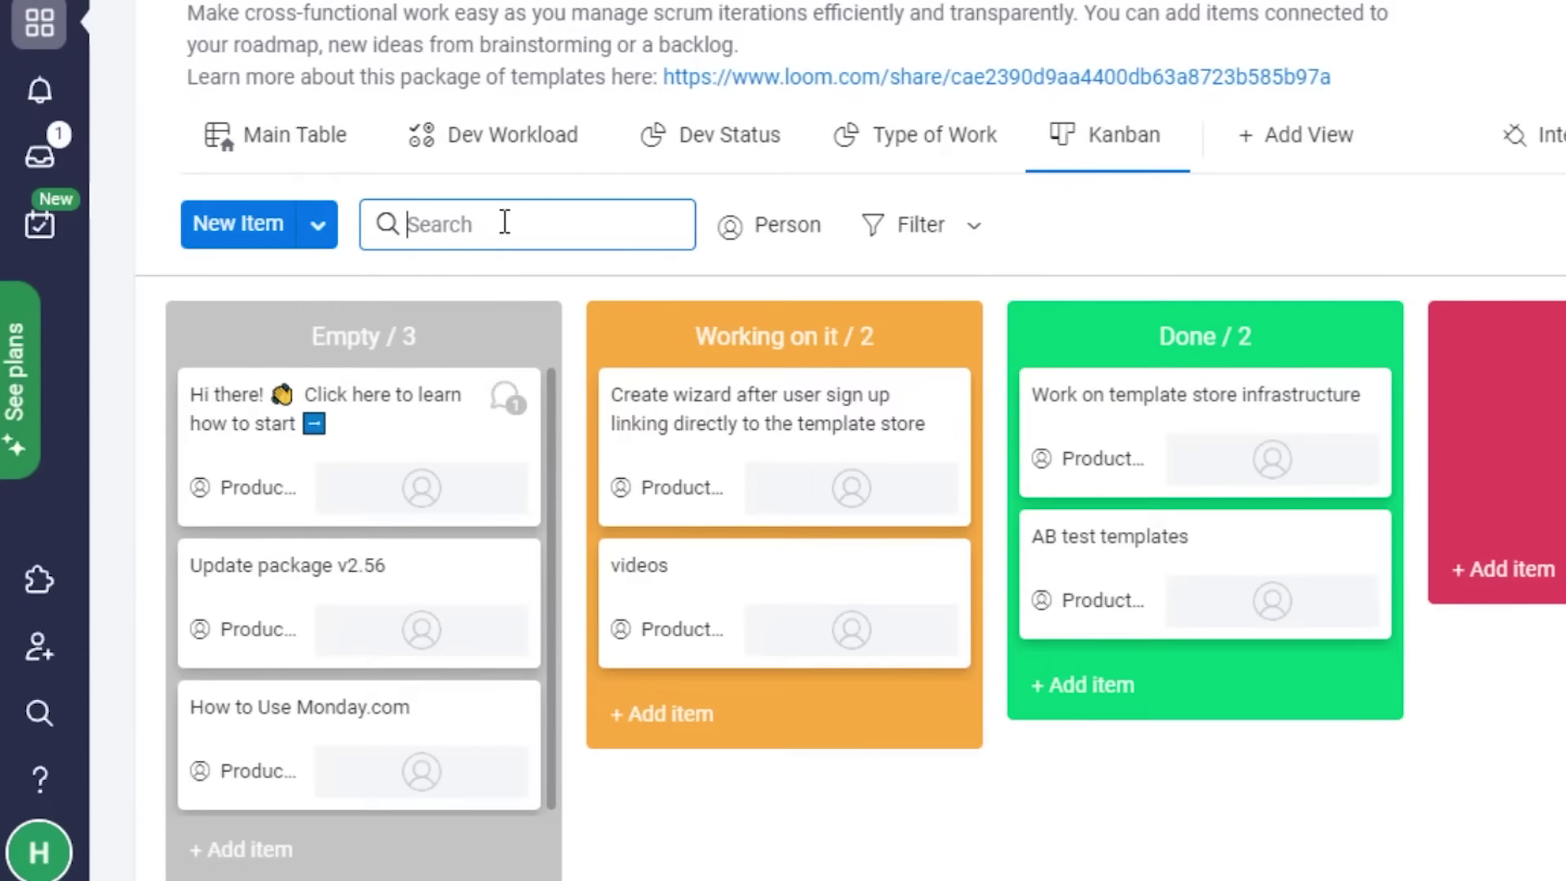
type("dfbdsgewuhv")
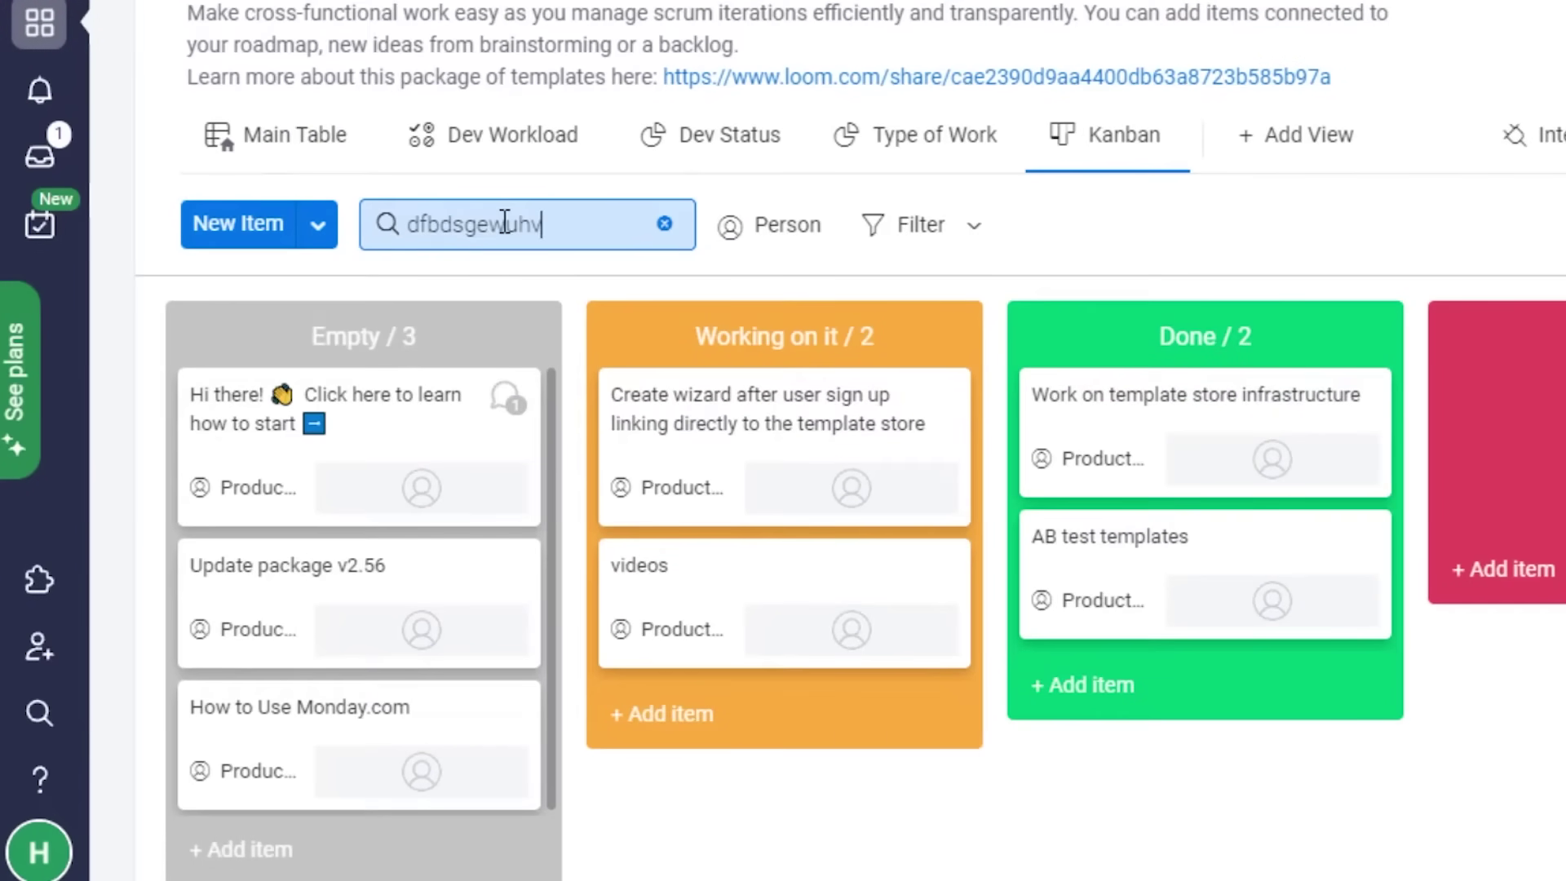
key("BackSpace")
key("BackSpace")
key("BackSpace")
key("BackSpace")
key("BackSpace")
key("BackSpace")
key("BackSpace")
key("BackSpace")
key("BackSpace")
key("BackSpace")
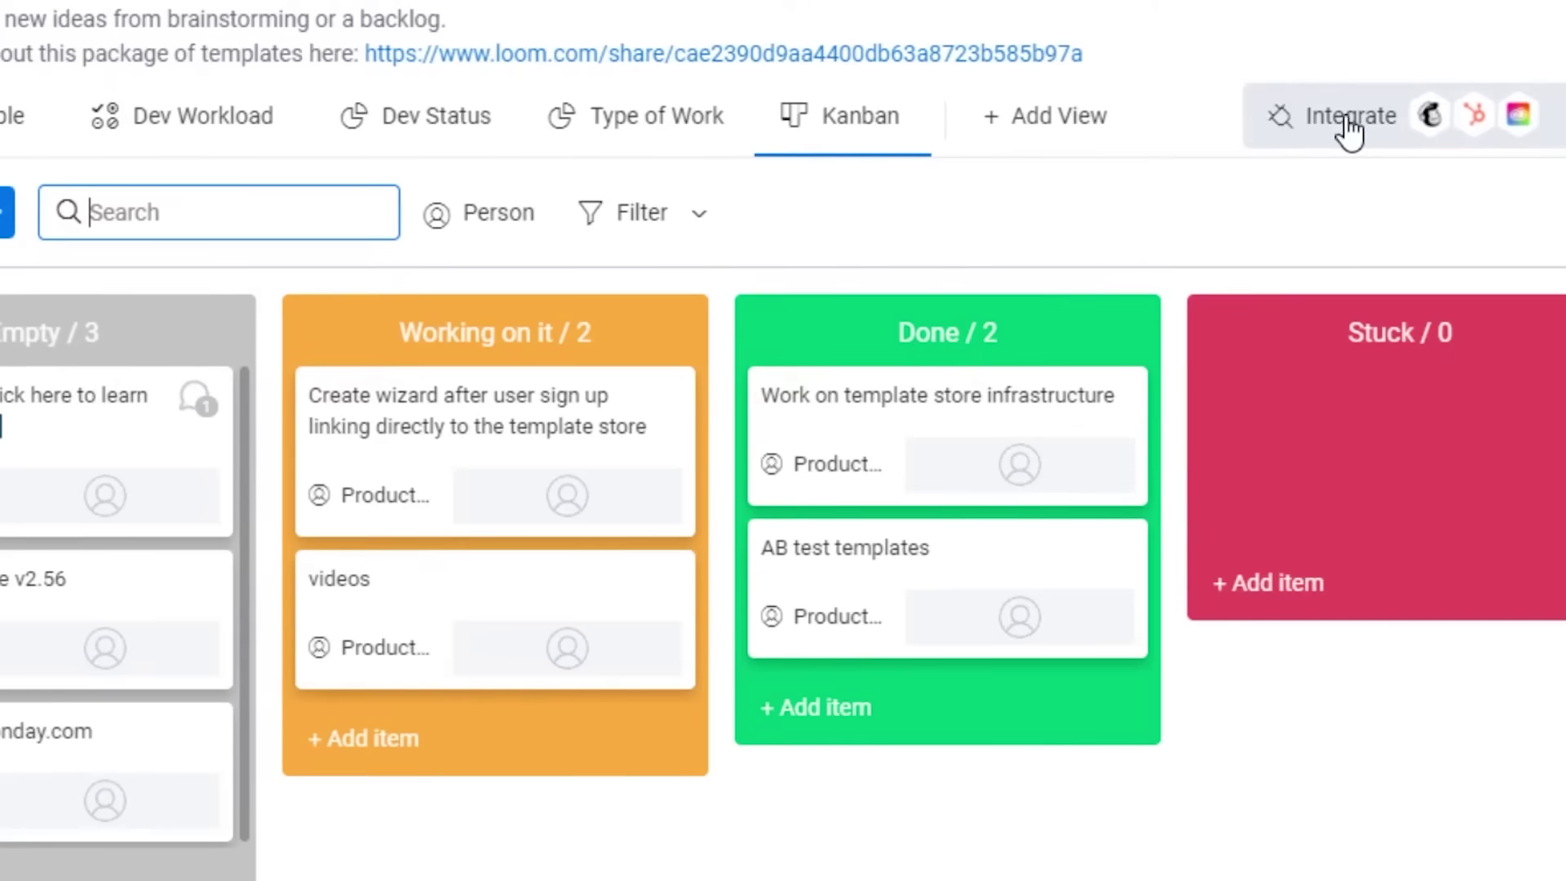
left_click(1351, 130)
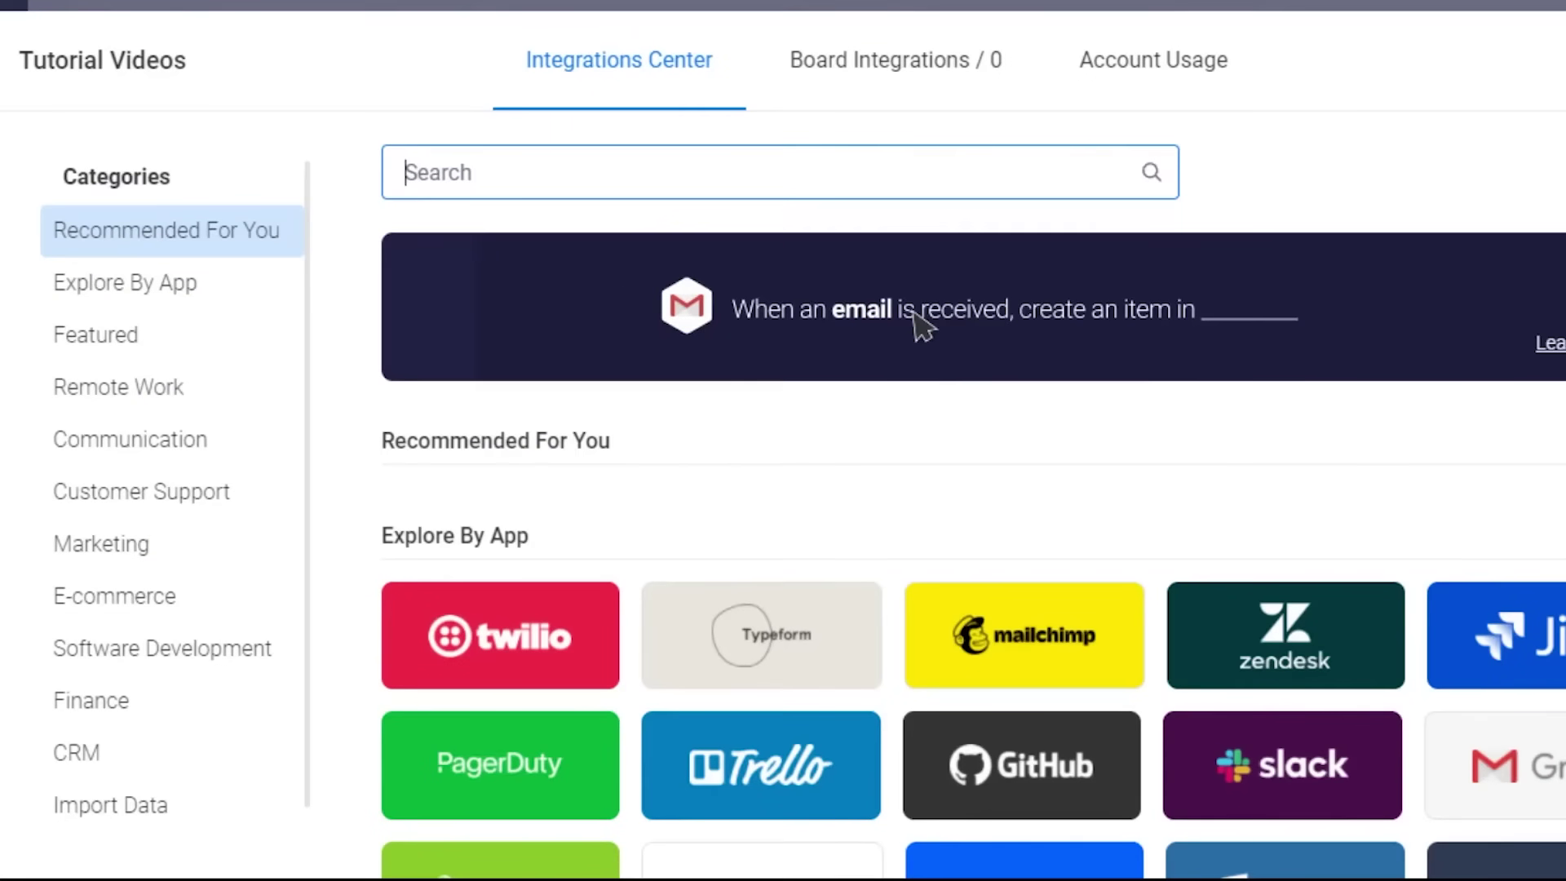
scroll(1337, 294, "down", 1)
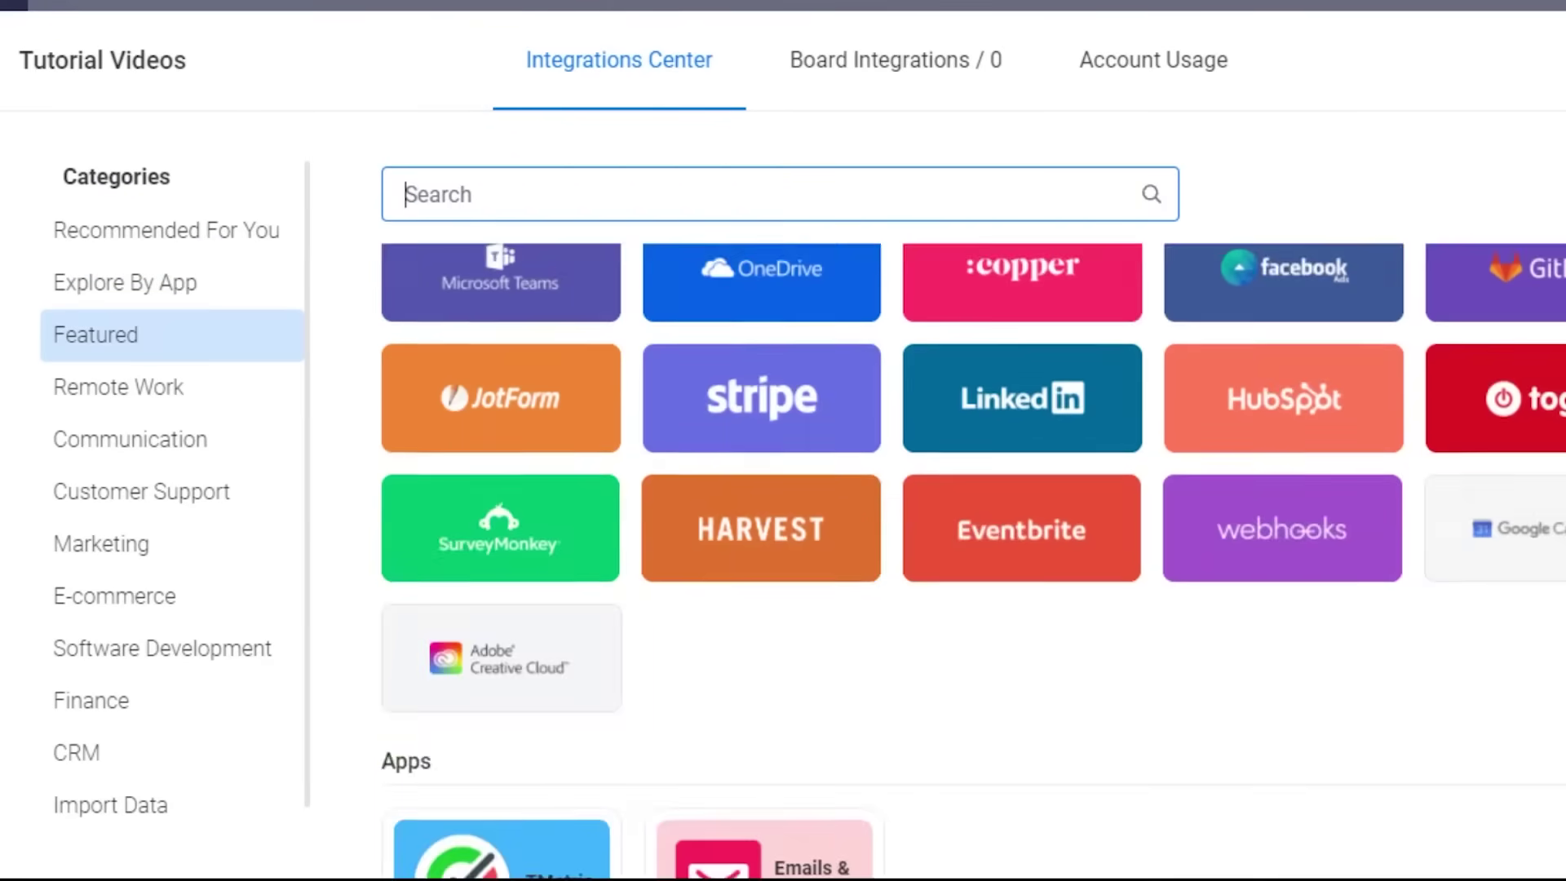
scroll(1547, 321, "up", 5)
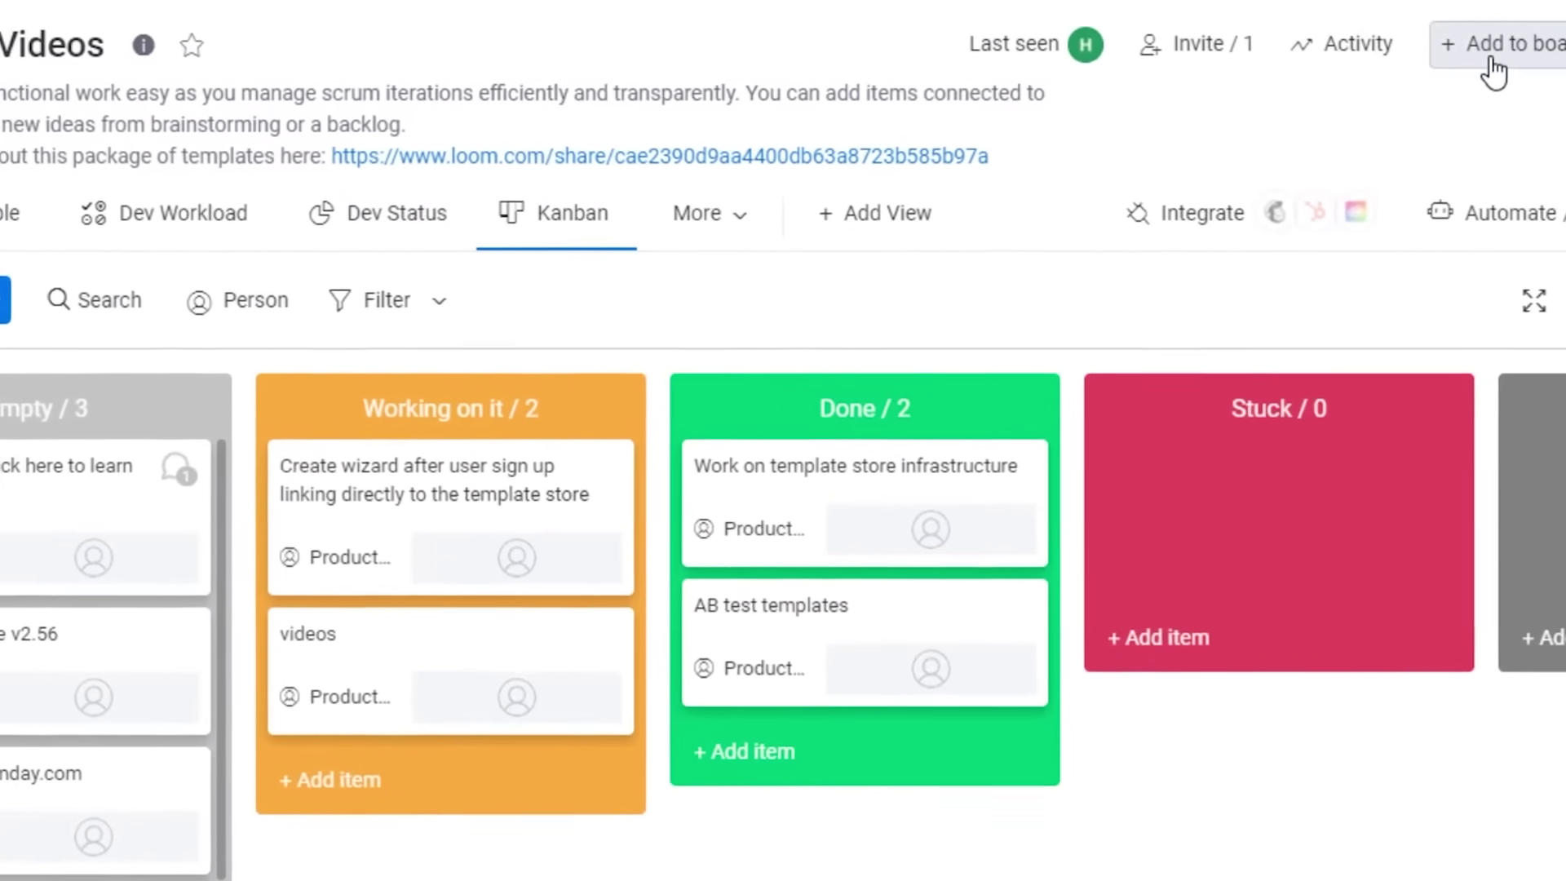
Add the Subitems column to Tutorial Videos through the Column Center
left_click(1490, 59)
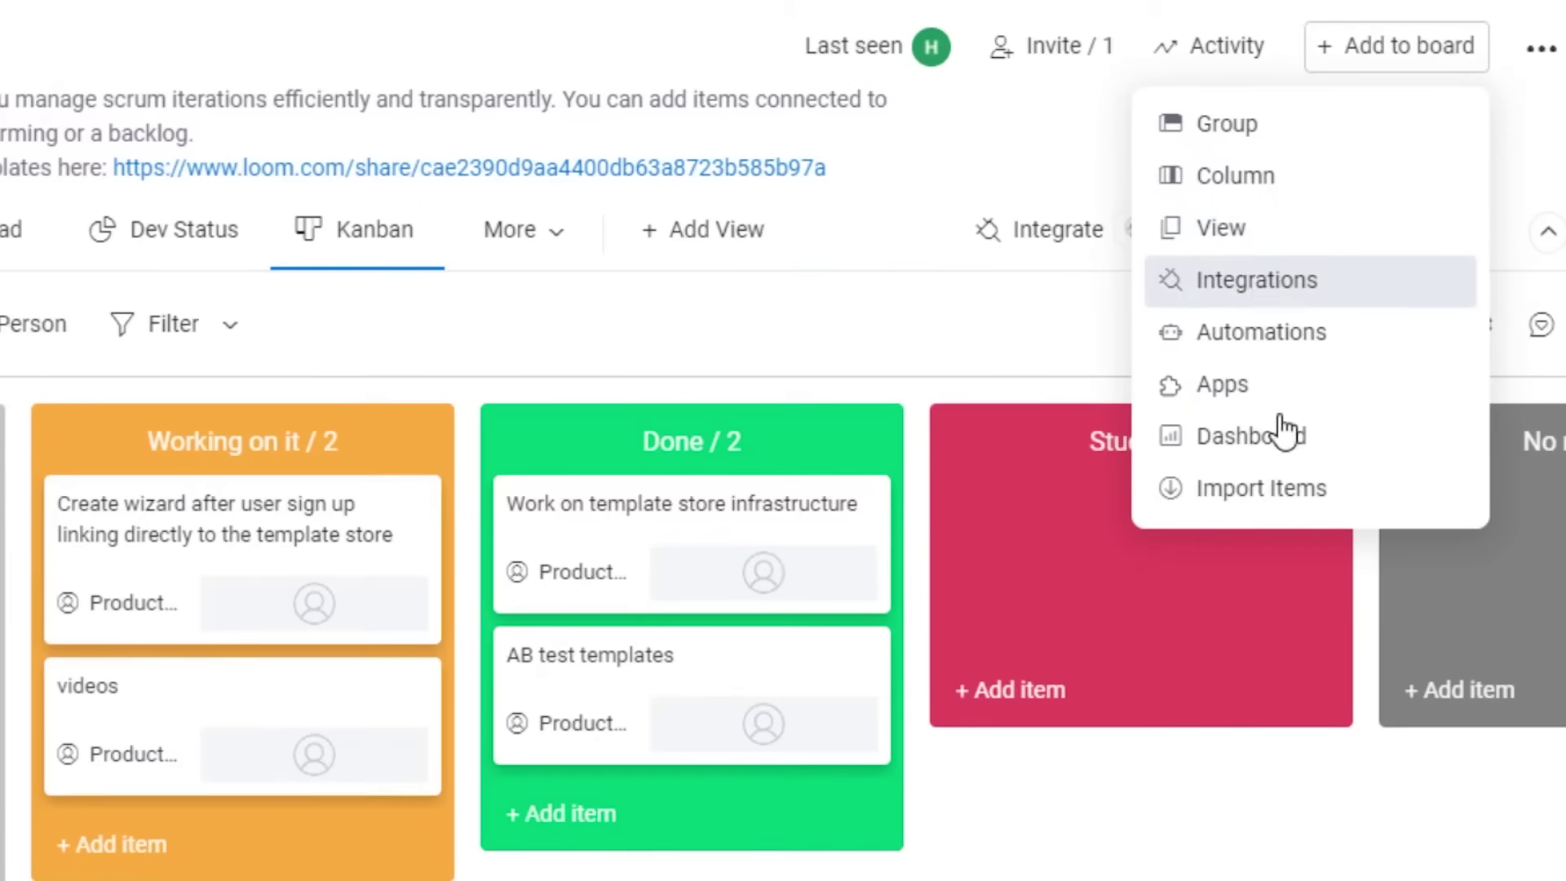
left_click(1350, 57)
left_click(1351, 58)
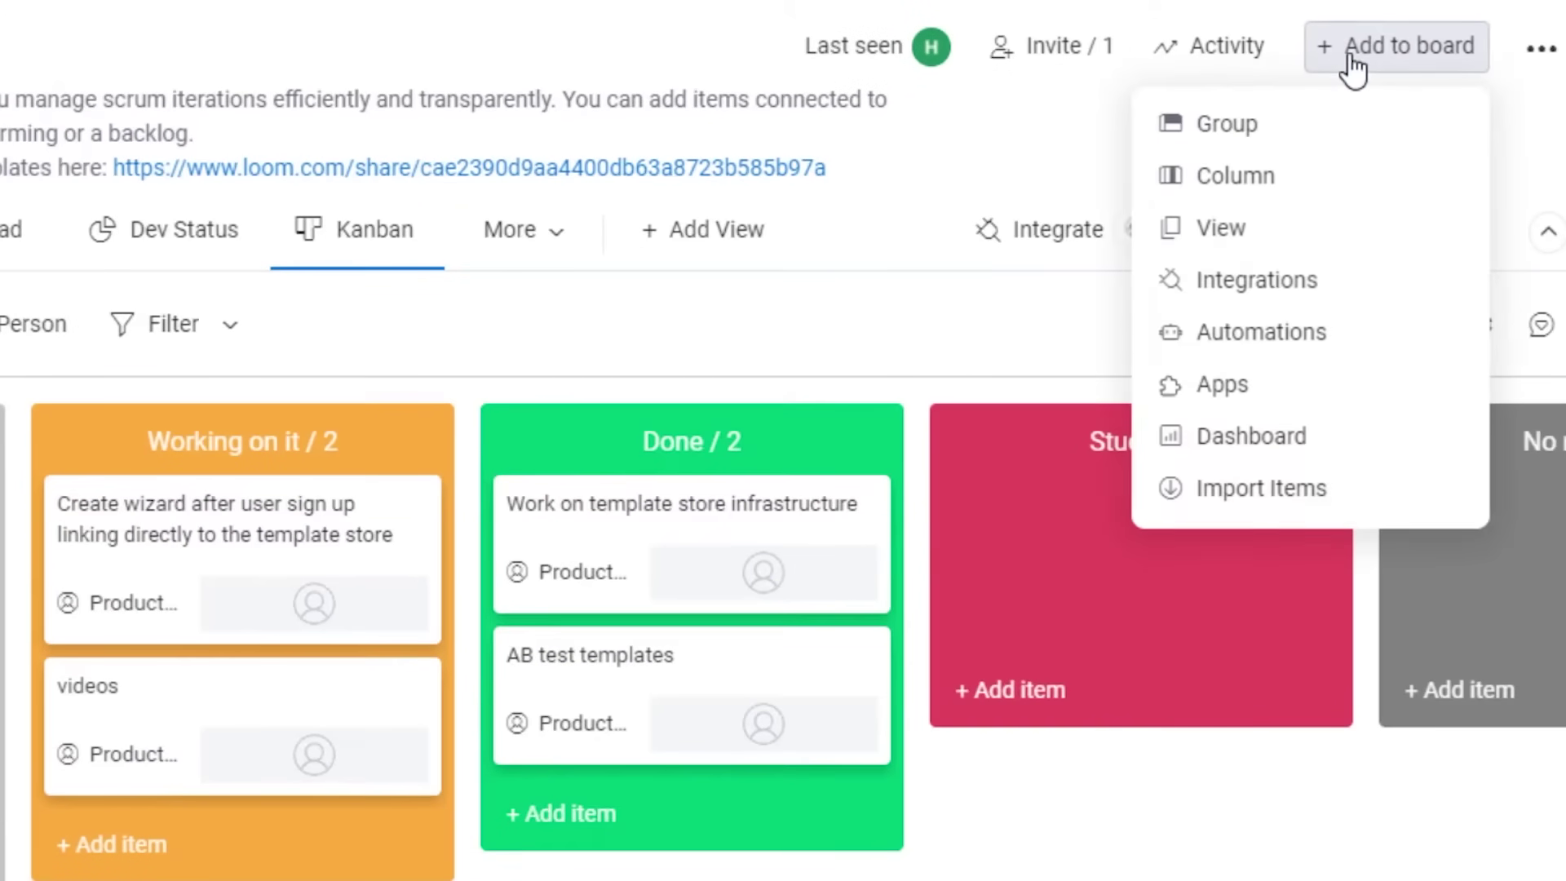
left_click(1194, 167)
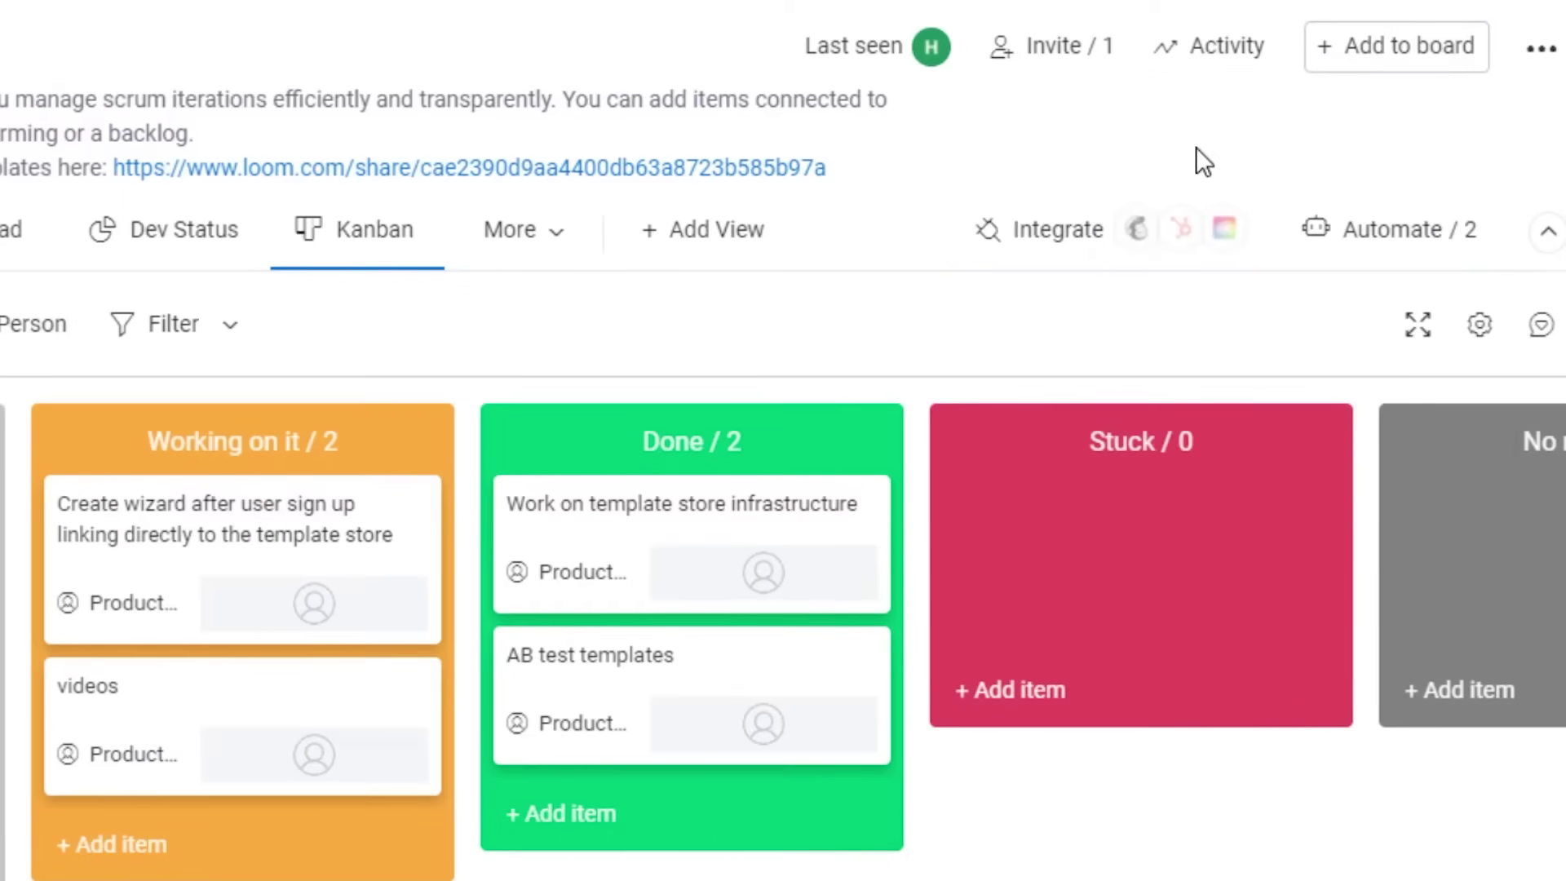
left_click(1367, 64)
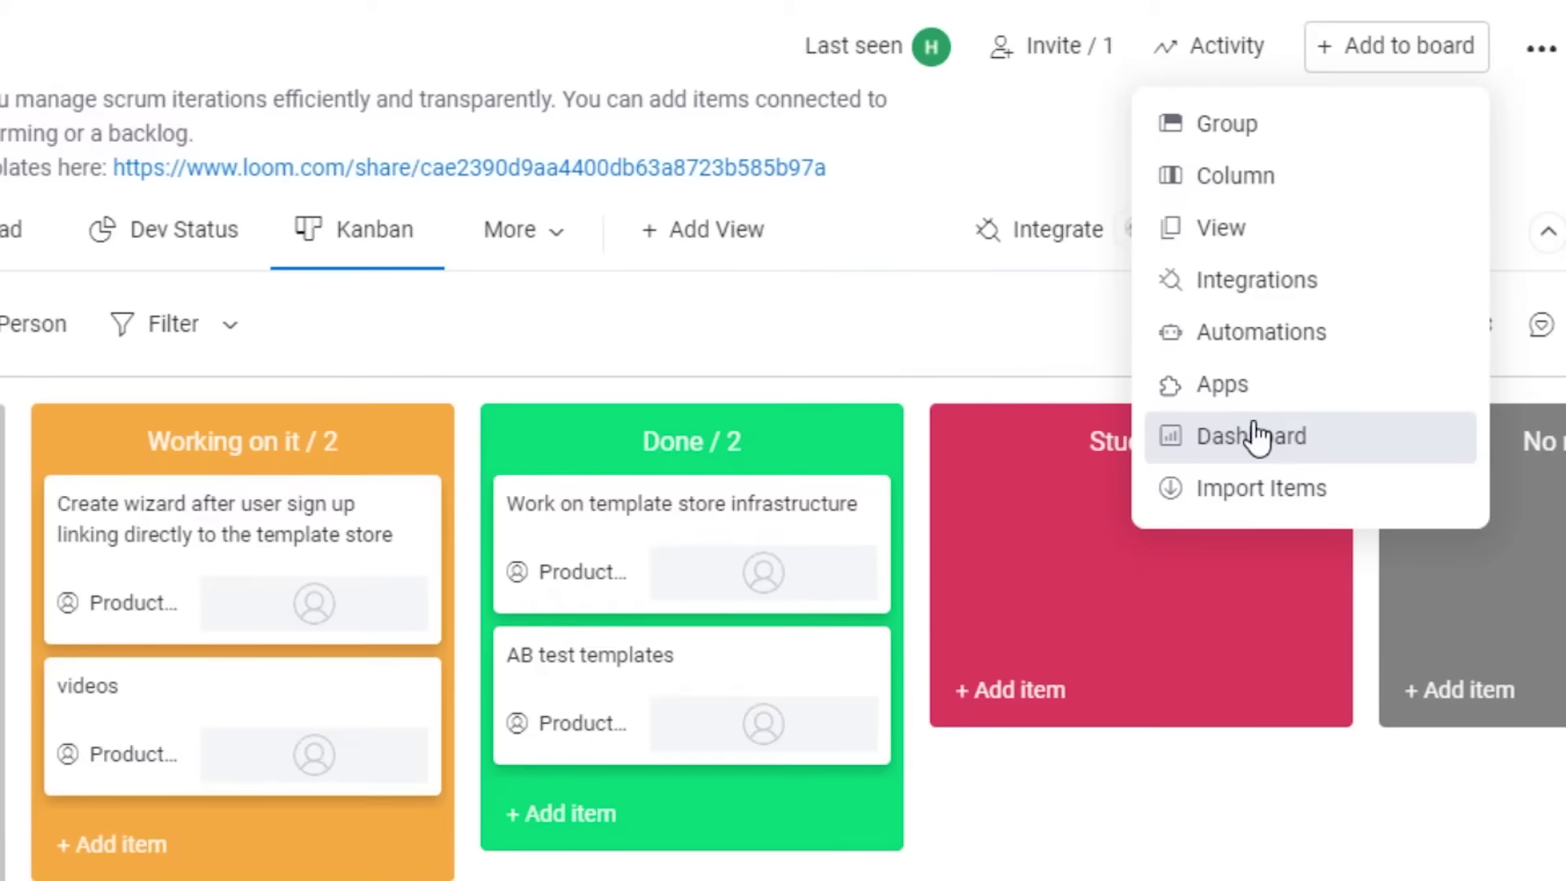
left_click(1221, 175)
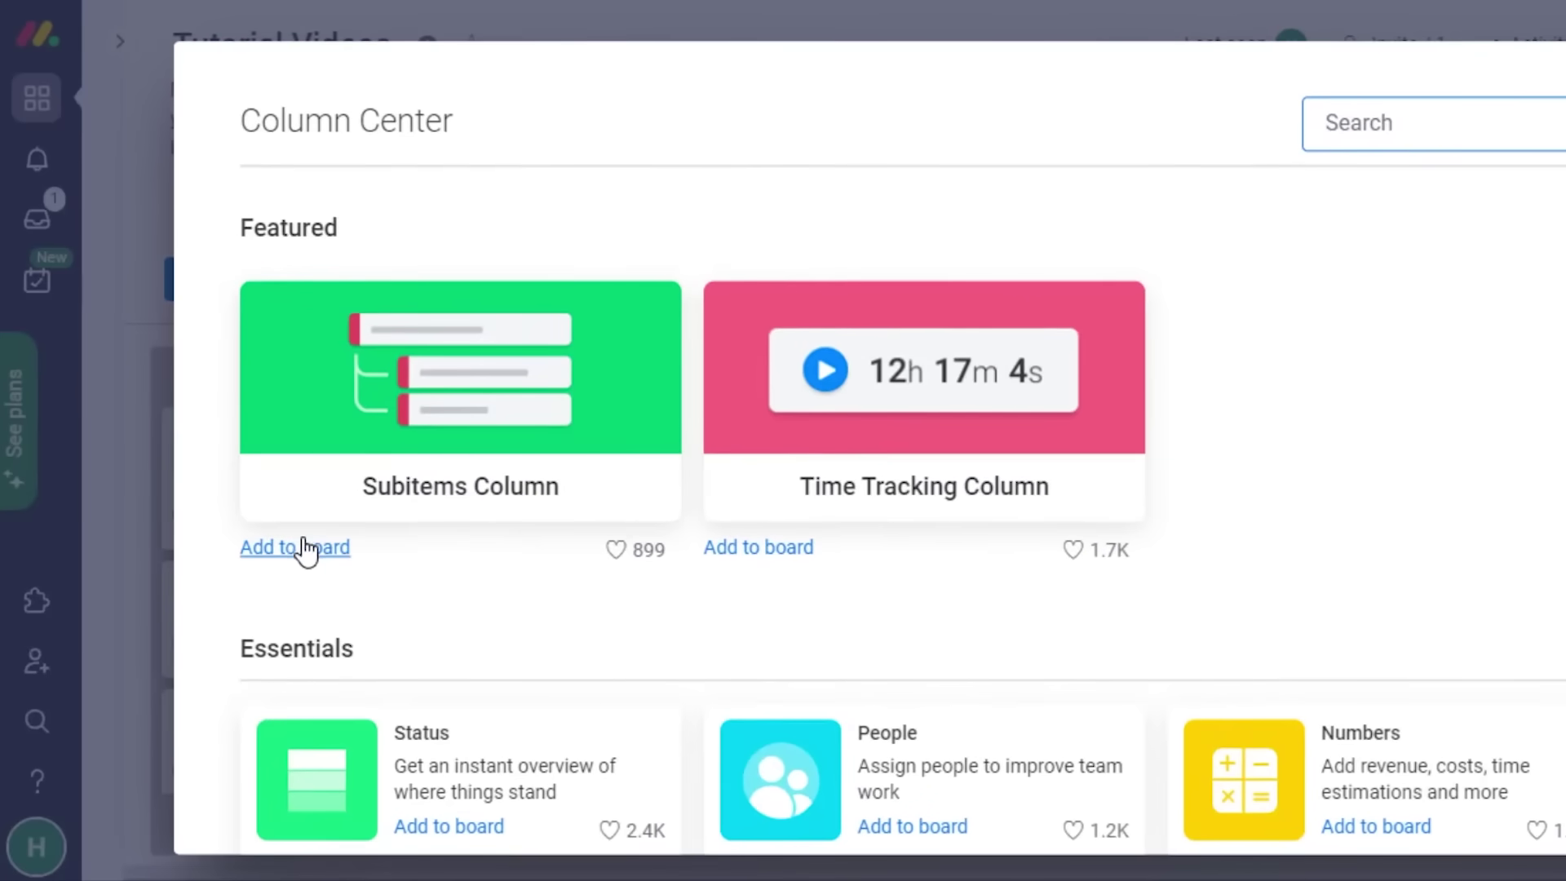
left_click(65, 589)
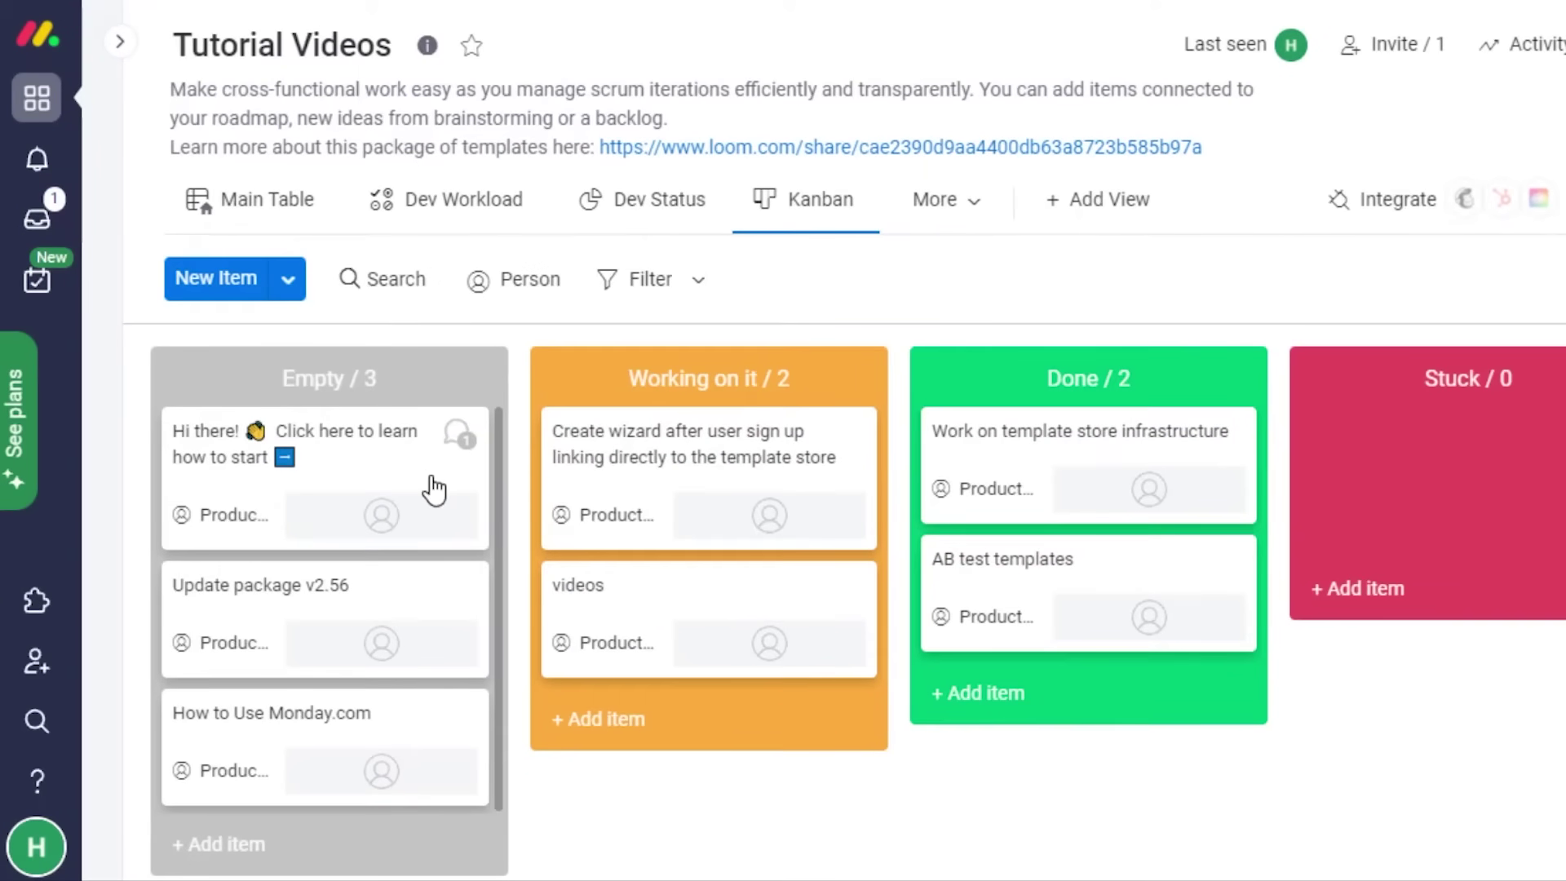
Switch Tutorial Videos to its Main Table view
left_click(223, 217)
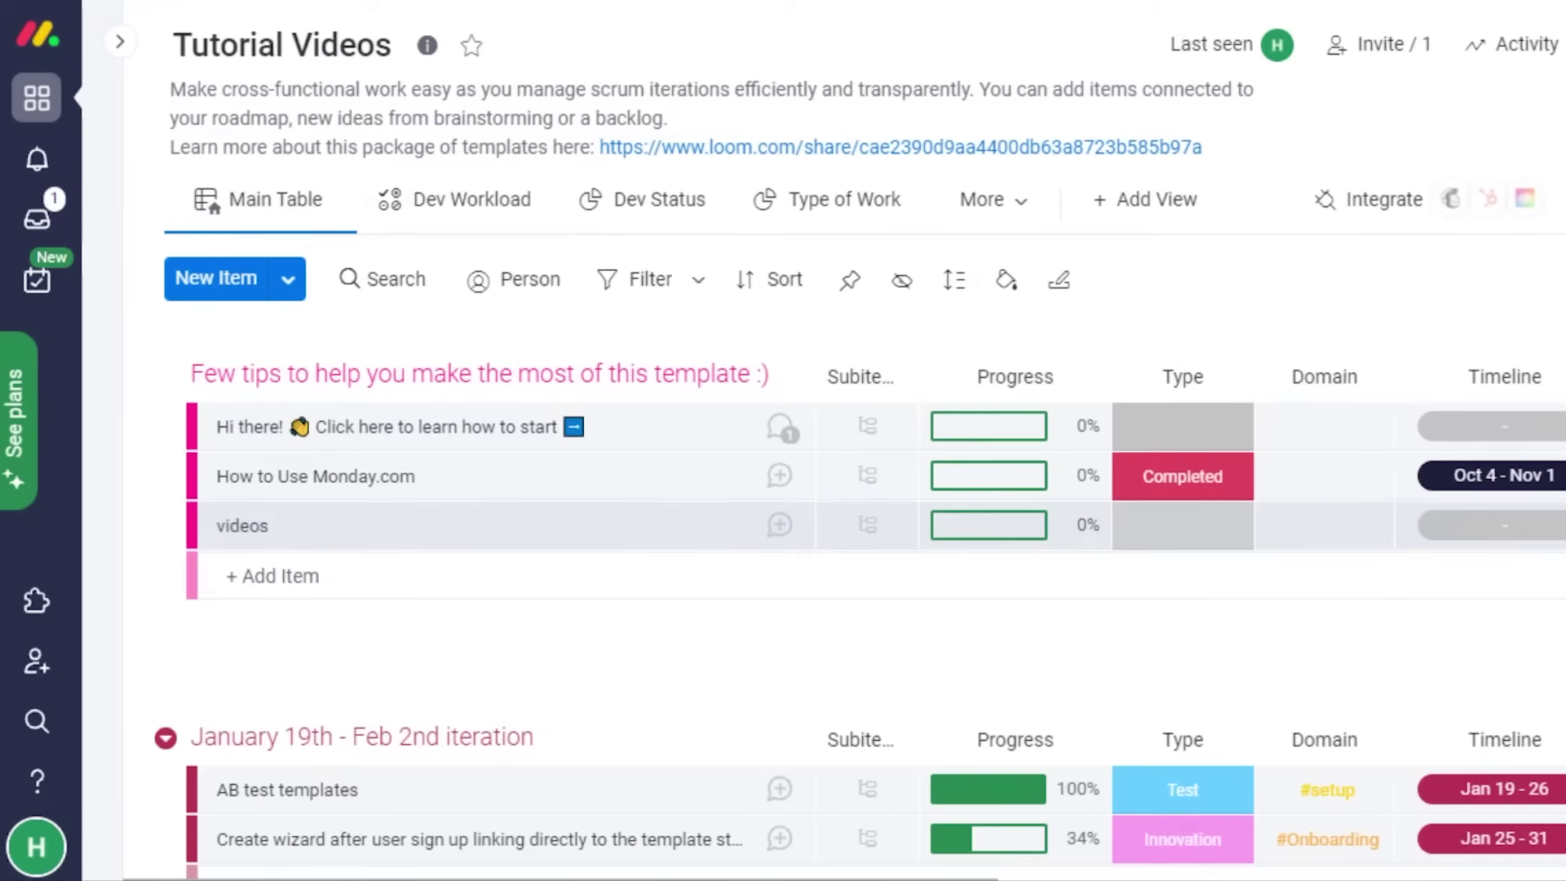
scroll(816, 490, "down", 8)
scroll(816, 490, "up", 7)
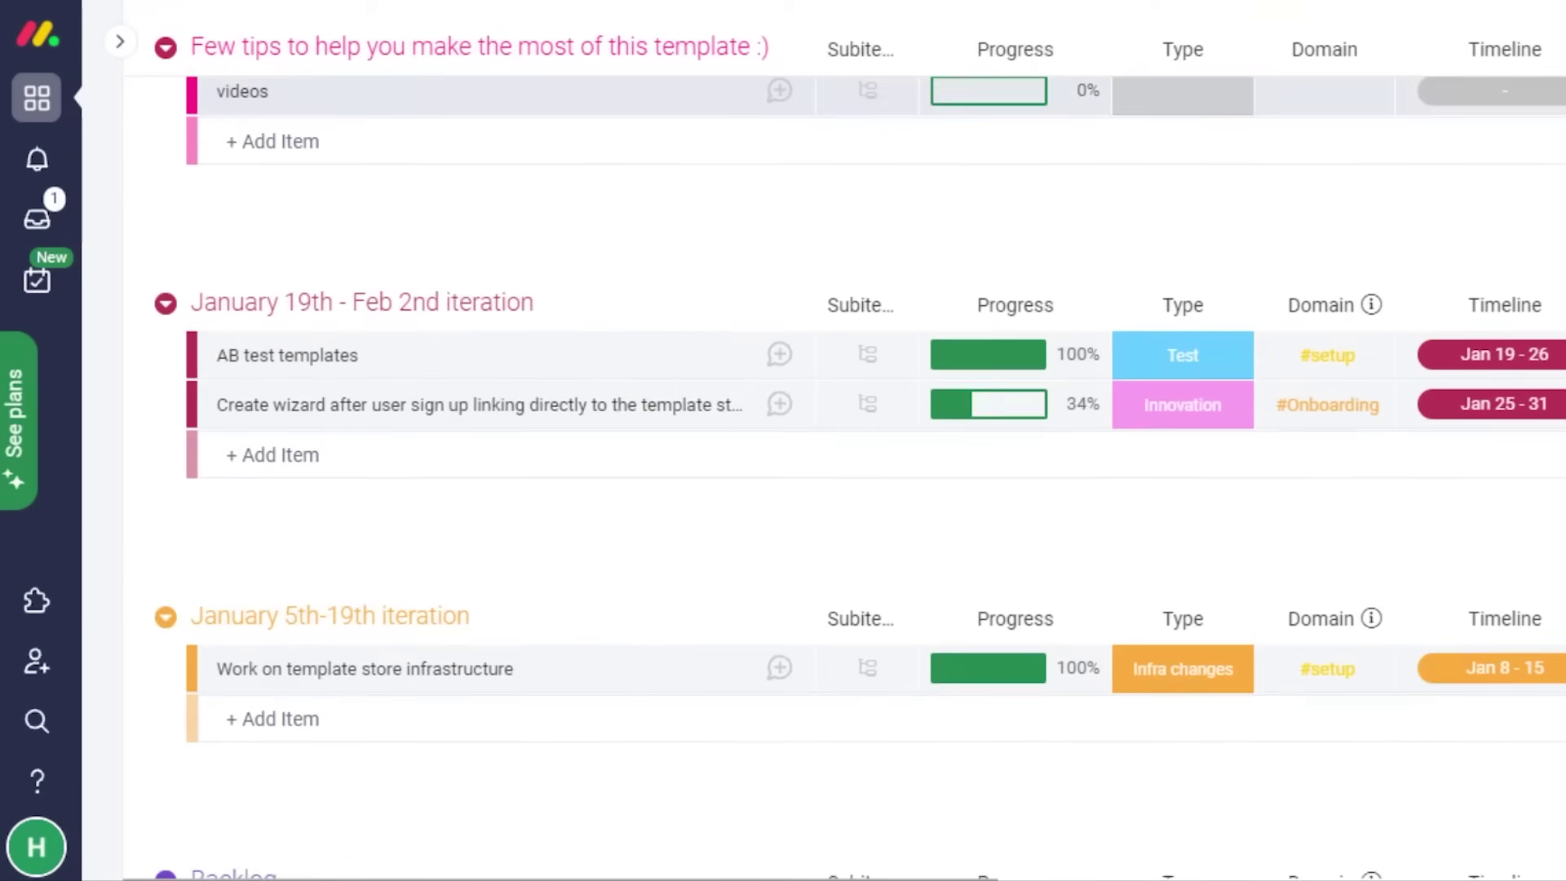
scroll(884, 133, "up", 1)
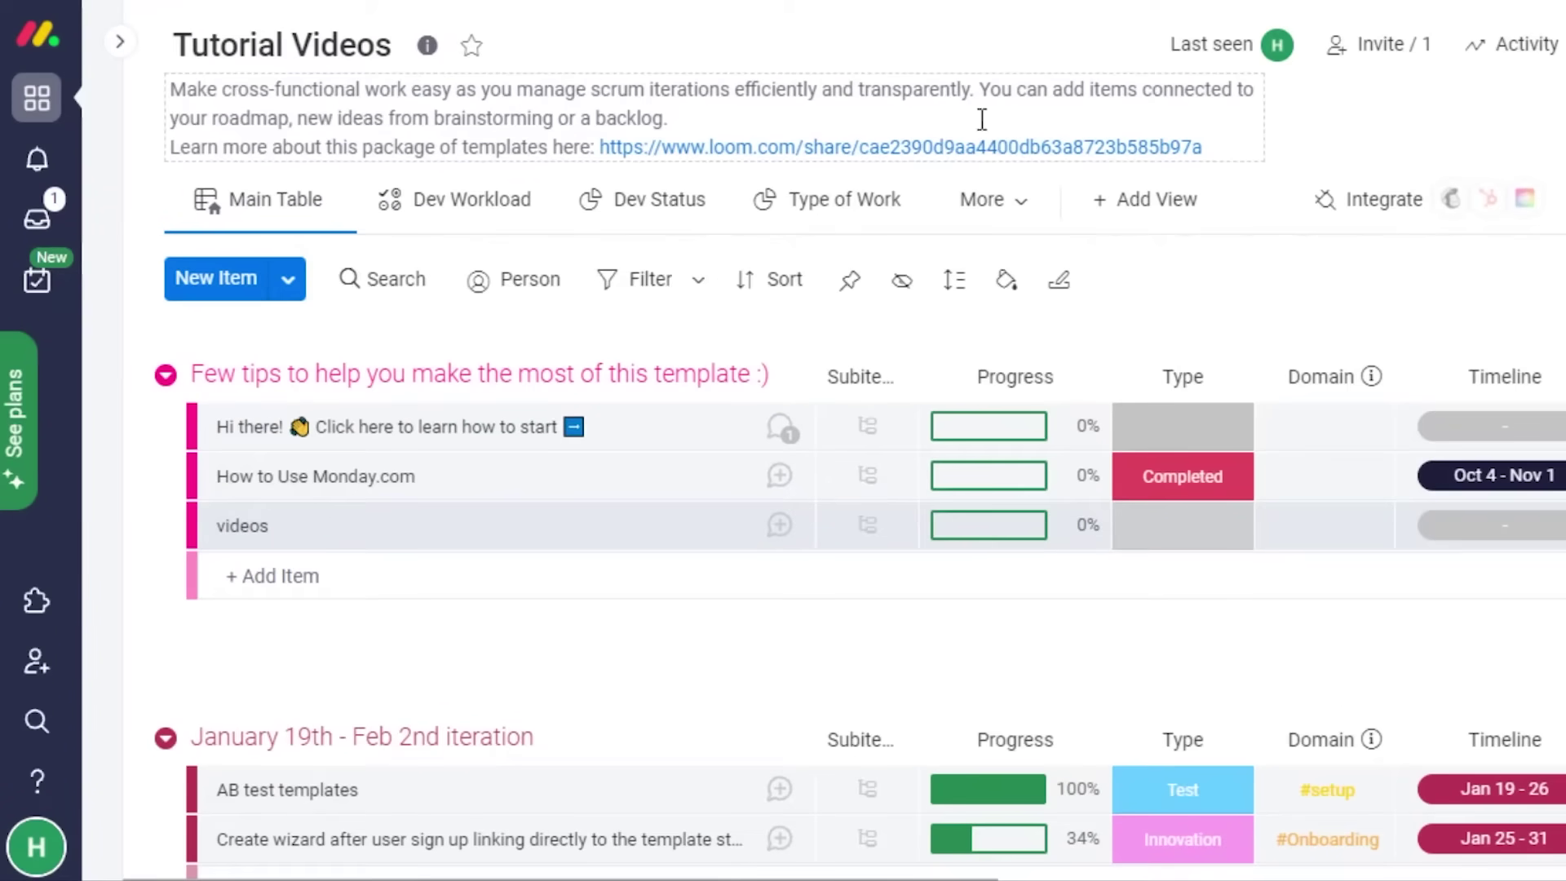
Replace the board's long description text with just 'Description'
left_click(1218, 136)
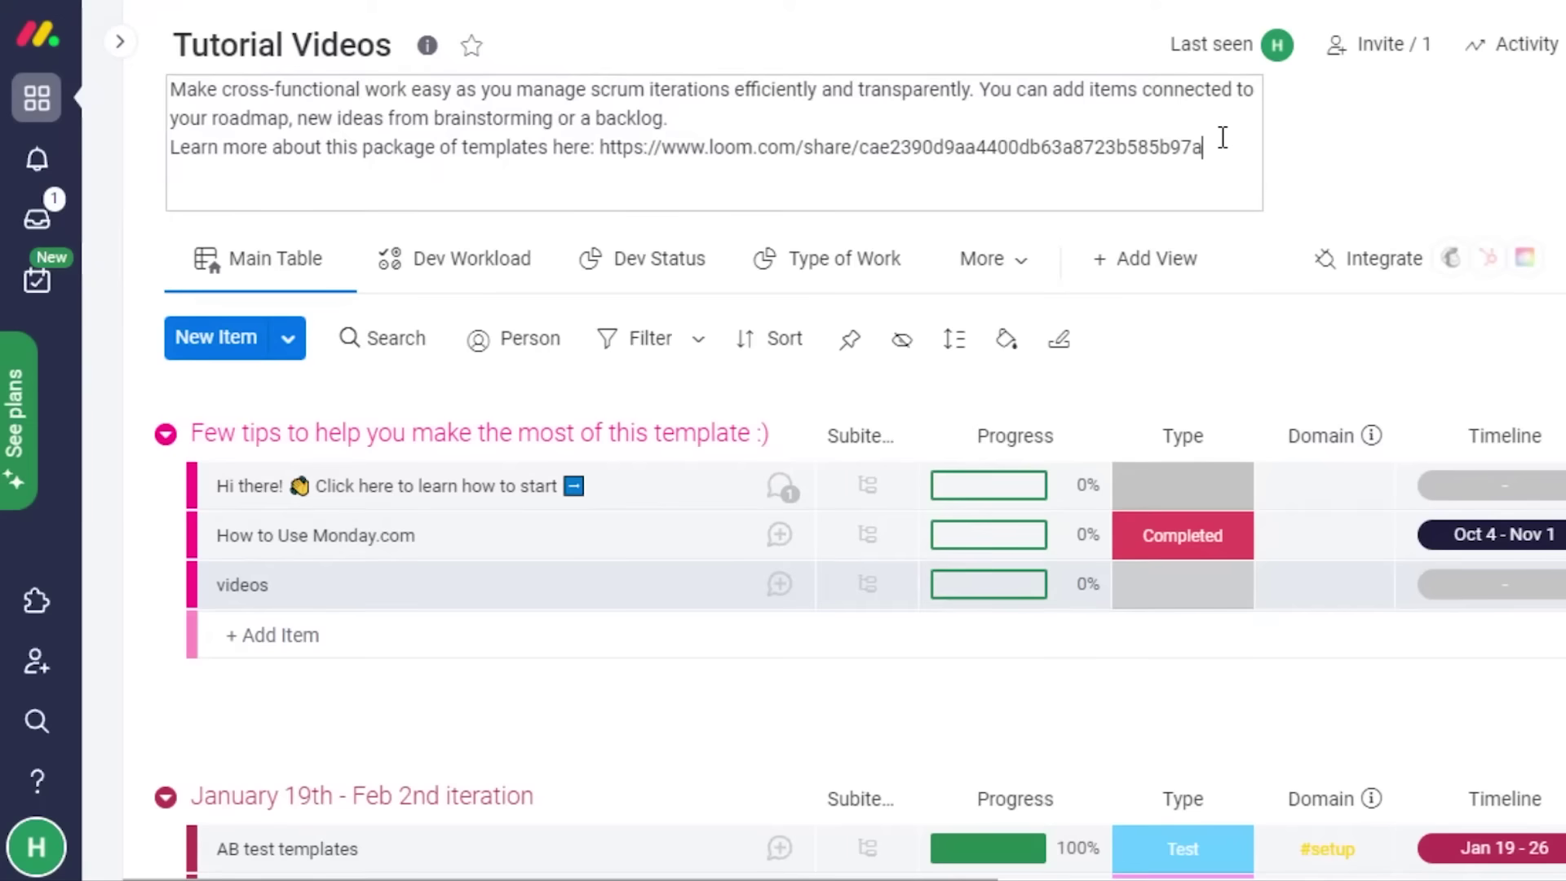
key("BackSpace")
key("BackSpace")
key("BackSpace")
key("BackSpace")
key("BackSpace")
key("BackSpace")
key("BackSpace")
key("BackSpace")
key("BackSpace")
key("BackSpace")
key("BackSpace")
key("BackSpace")
key("BackSpace")
key("BackSpace")
key("BackSpace")
key("BackSpace")
key("BackSpace")
key("BackSpace")
key("BackSpace")
key("BackSpace")
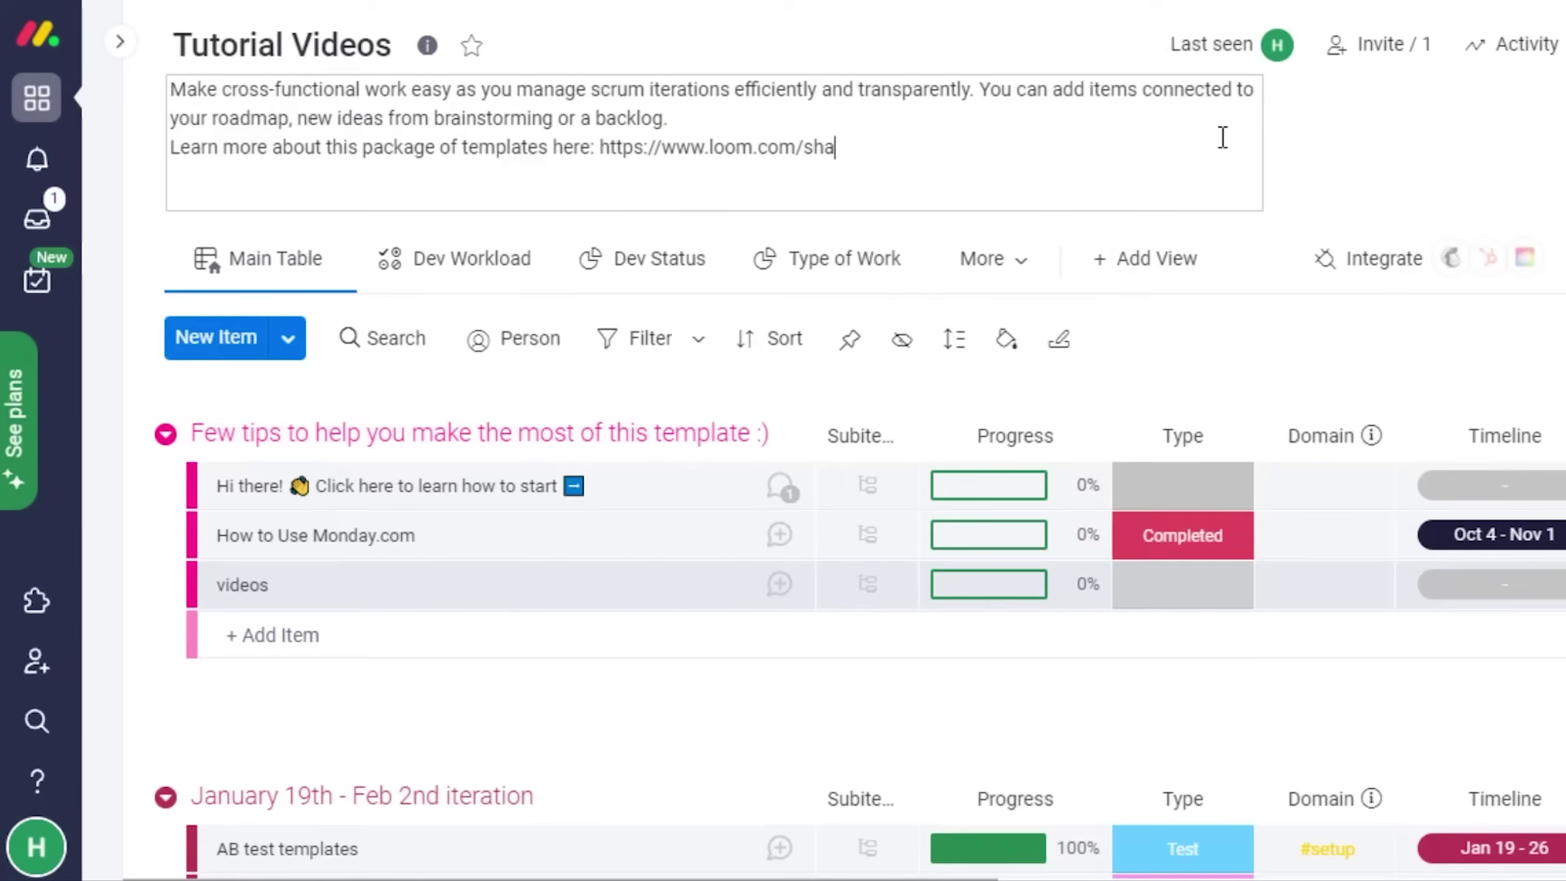
key("BackSpace")
key("BackSpace")
key("BackSpace")
key("BackSpace")
key("BackSpace")
key("BackSpace")
key("BackSpace")
key("BackSpace")
key("BackSpace")
key("BackSpace")
key("BackSpace")
key("BackSpace")
key("BackSpace")
key("BackSpace")
key("BackSpace")
key("BackSpace")
key("BackSpace")
key("BackSpace")
key("BackSpace")
key("BackSpace")
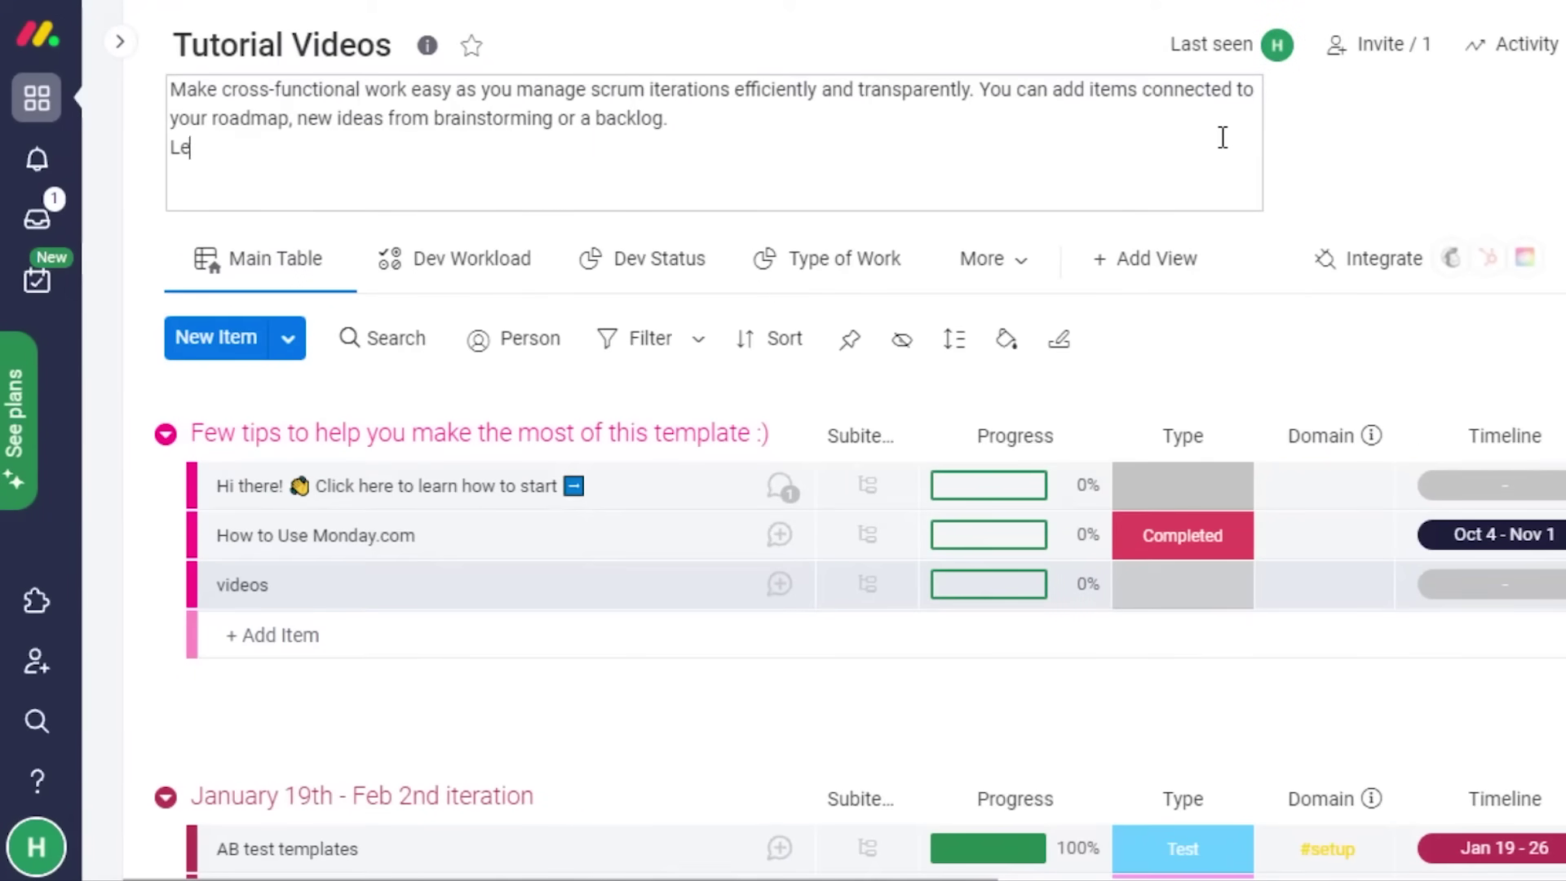
key("BackSpace")
key("BackSpace")
key("BackSpace")
key("BackSpace")
key("BackSpace")
key("BackSpace")
key("BackSpace")
key("BackSpace")
key("BackSpace")
key("BackSpace")
key("BackSpace")
key("BackSpace")
key("BackSpace")
key("BackSpace")
key("BackSpace")
key("BackSpace")
key("BackSpace")
key("BackSpace")
key("BackSpace")
key("BackSpace")
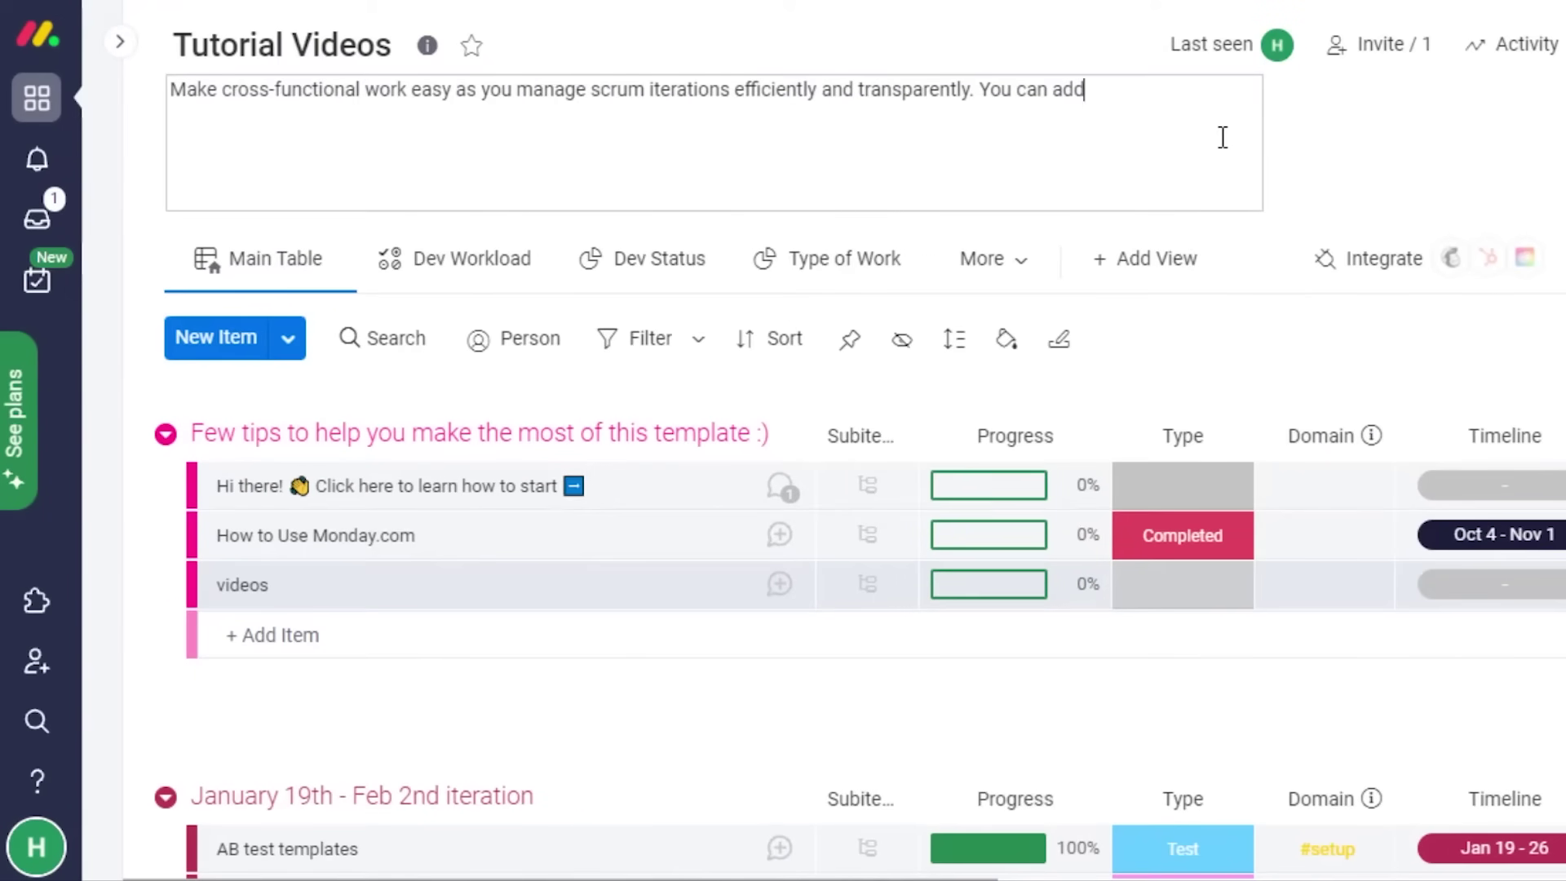
key("BackSpace")
key("BackSpace")
key("BackSpace")
key("BackSpace")
key("BackSpace")
key("BackSpace")
key("BackSpace")
key("BackSpace")
key("BackSpace")
key("BackSpace")
key("BackSpace")
key("BackSpace")
key("BackSpace")
key("BackSpace")
key("BackSpace")
key("BackSpace")
key("BackSpace")
key("BackSpace")
key("BackSpace")
key("BackSpace")
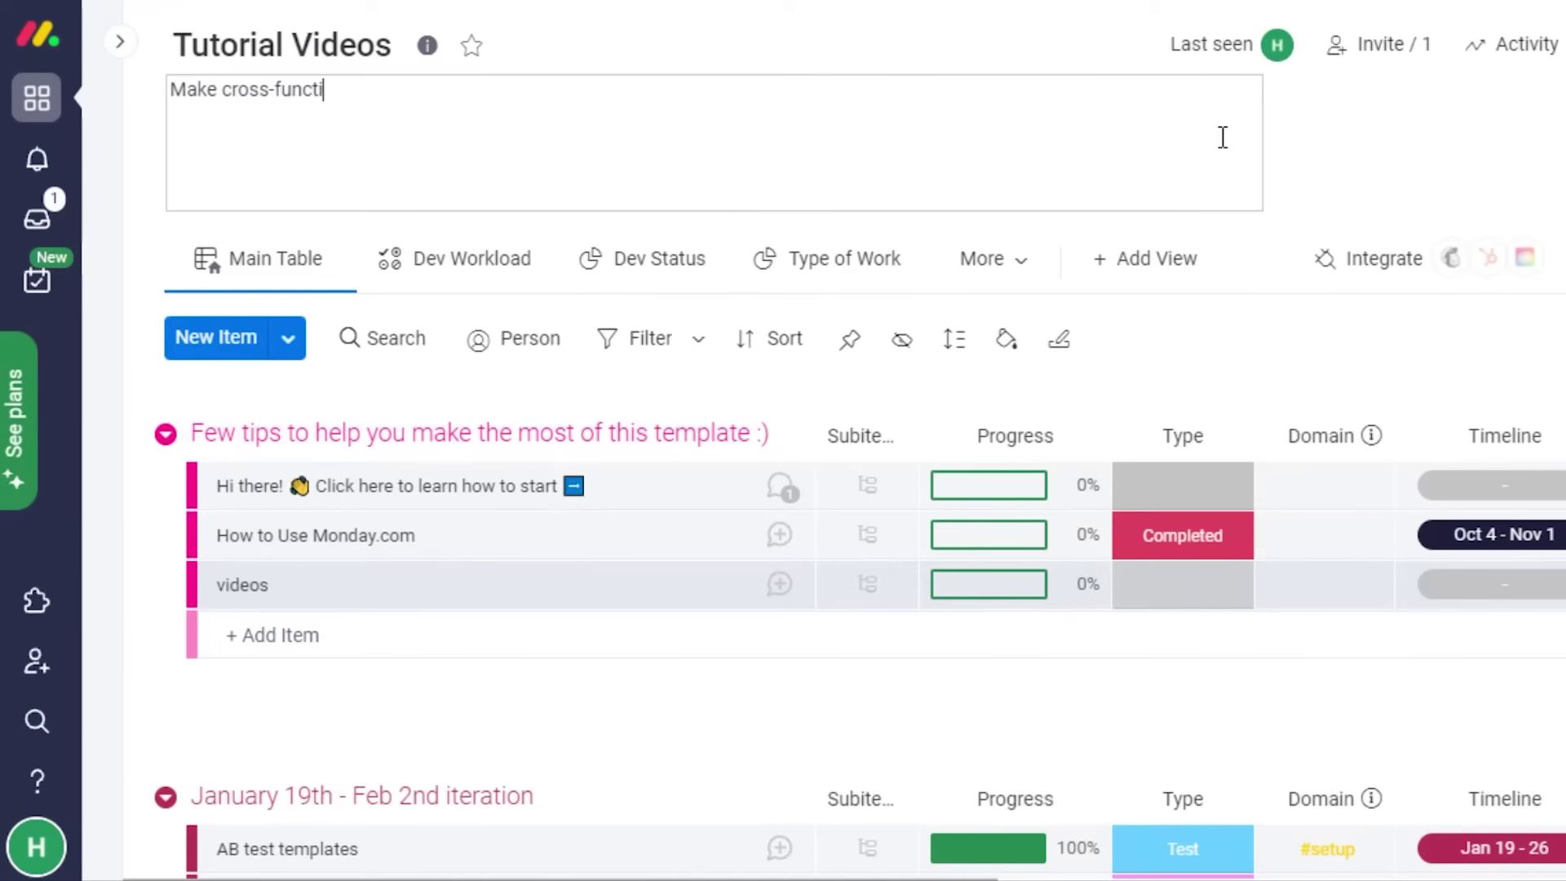
key("BackSpace")
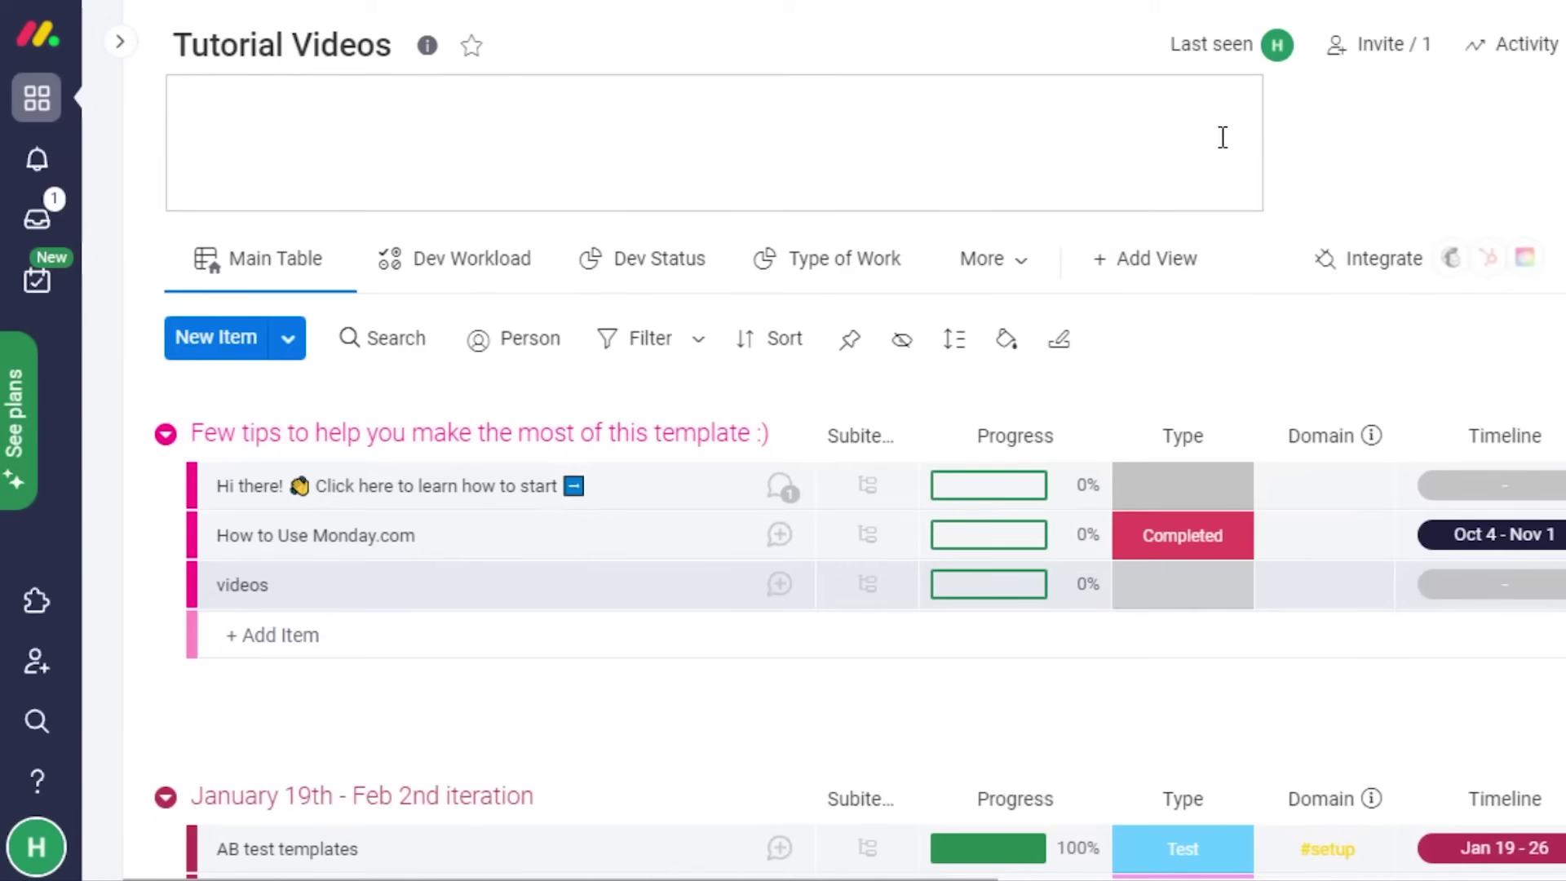
type("Description")
left_click(1528, 139)
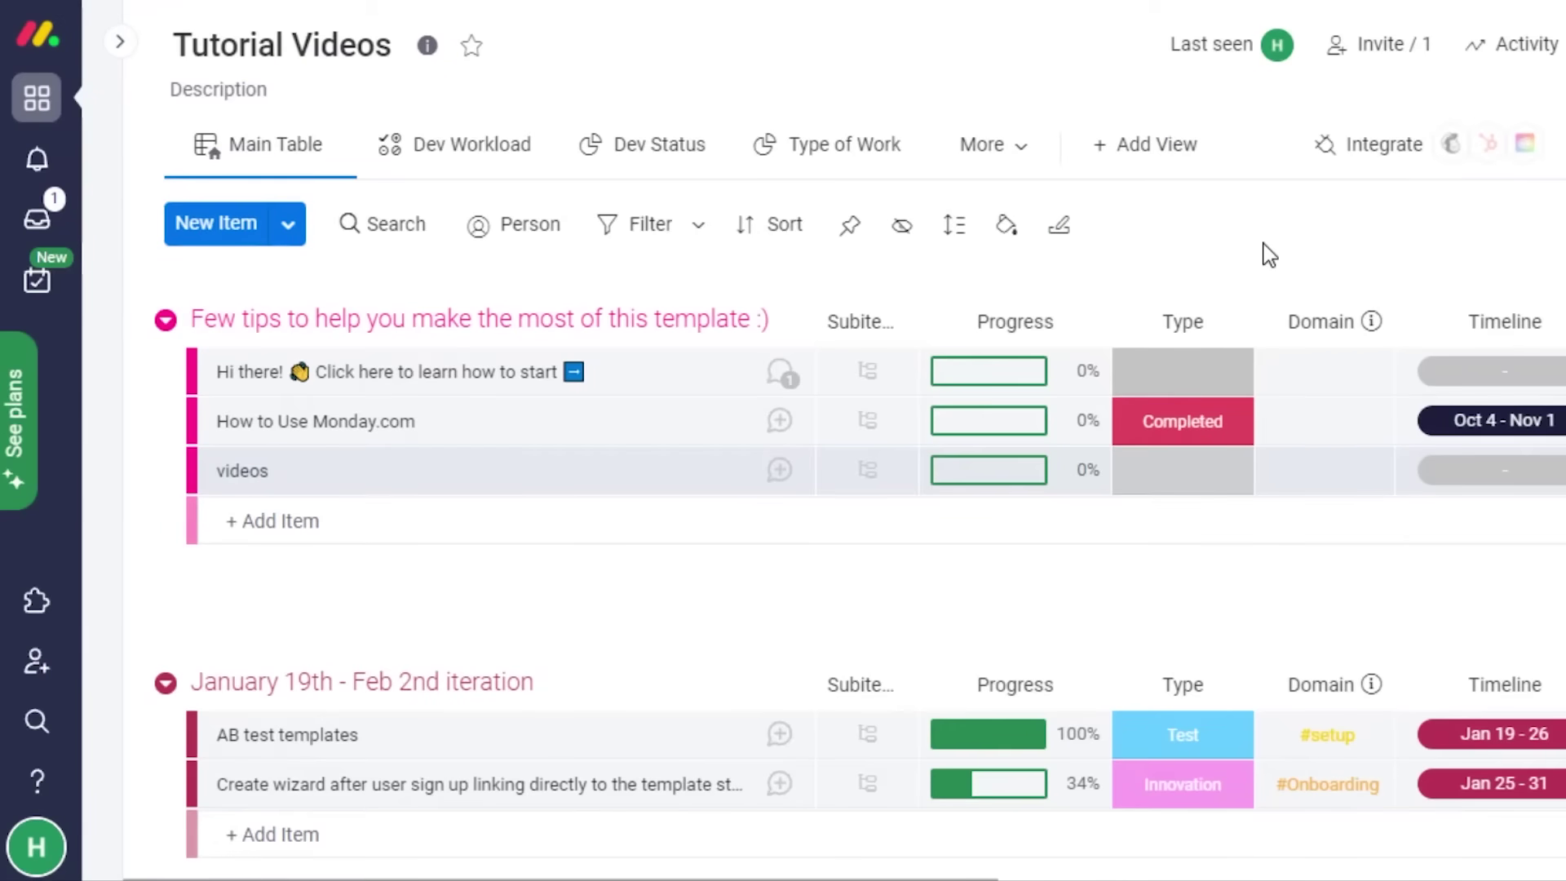
Expand the workspace sidebar and go to the Roadmap 2020 board under Software development
left_click(126, 42)
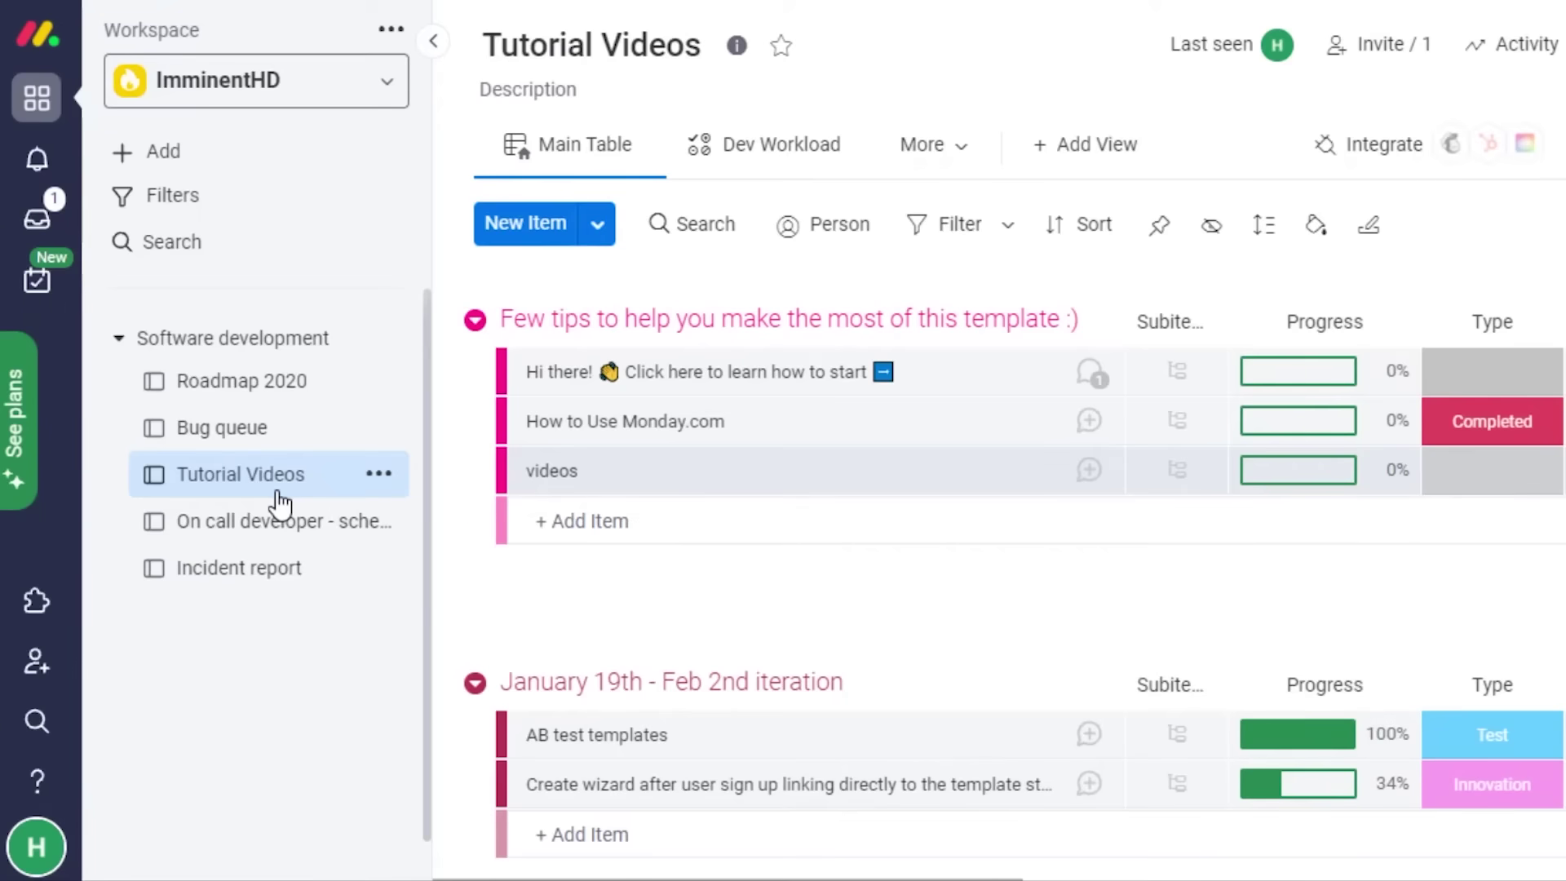
left_click(257, 390)
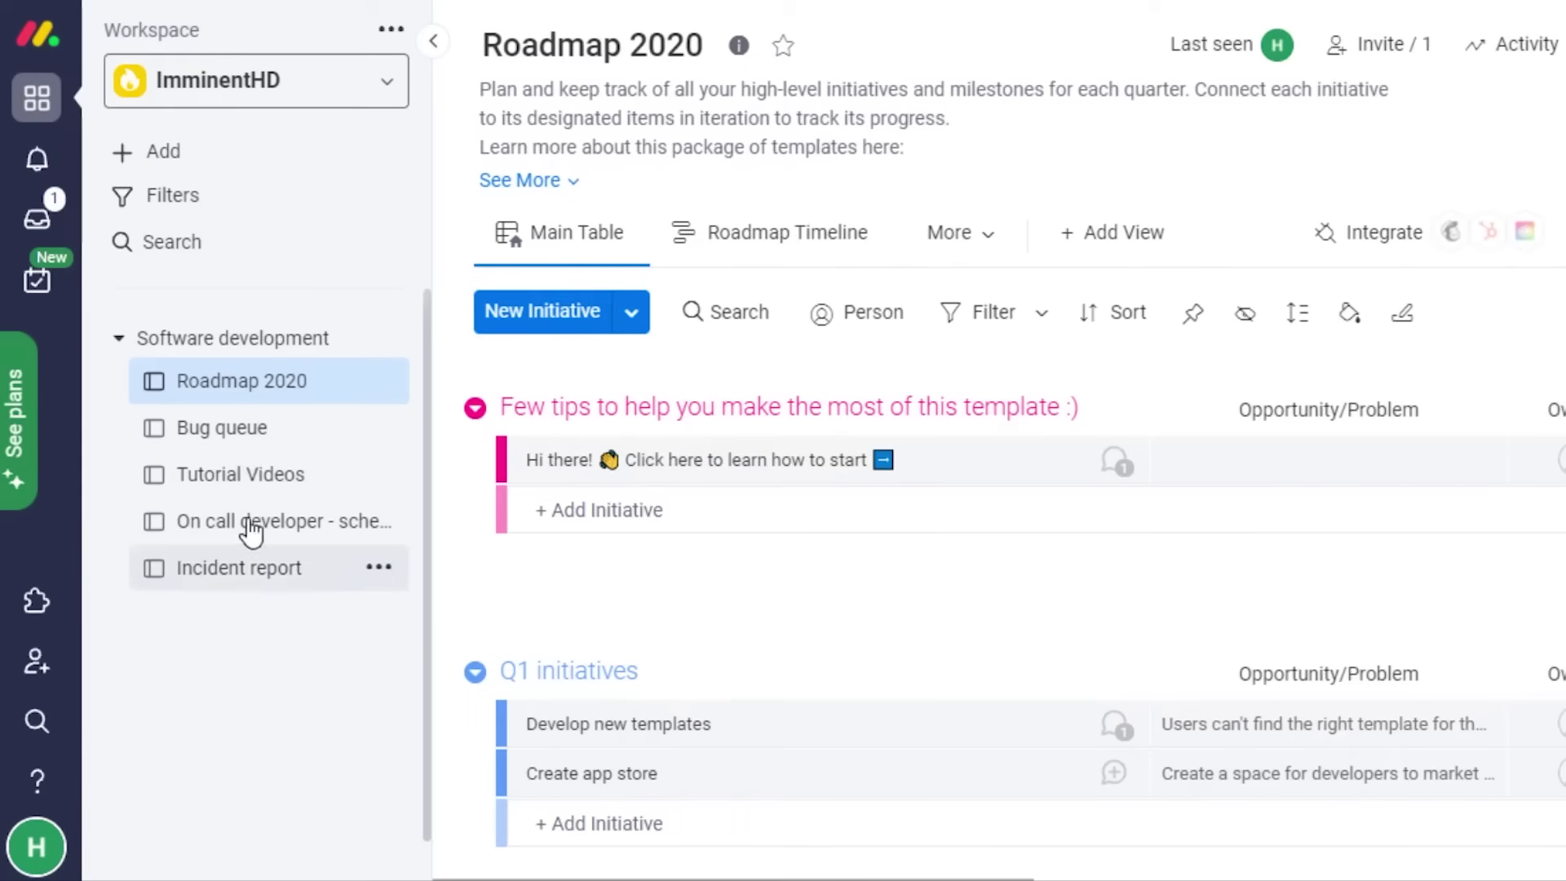
left_click(433, 42)
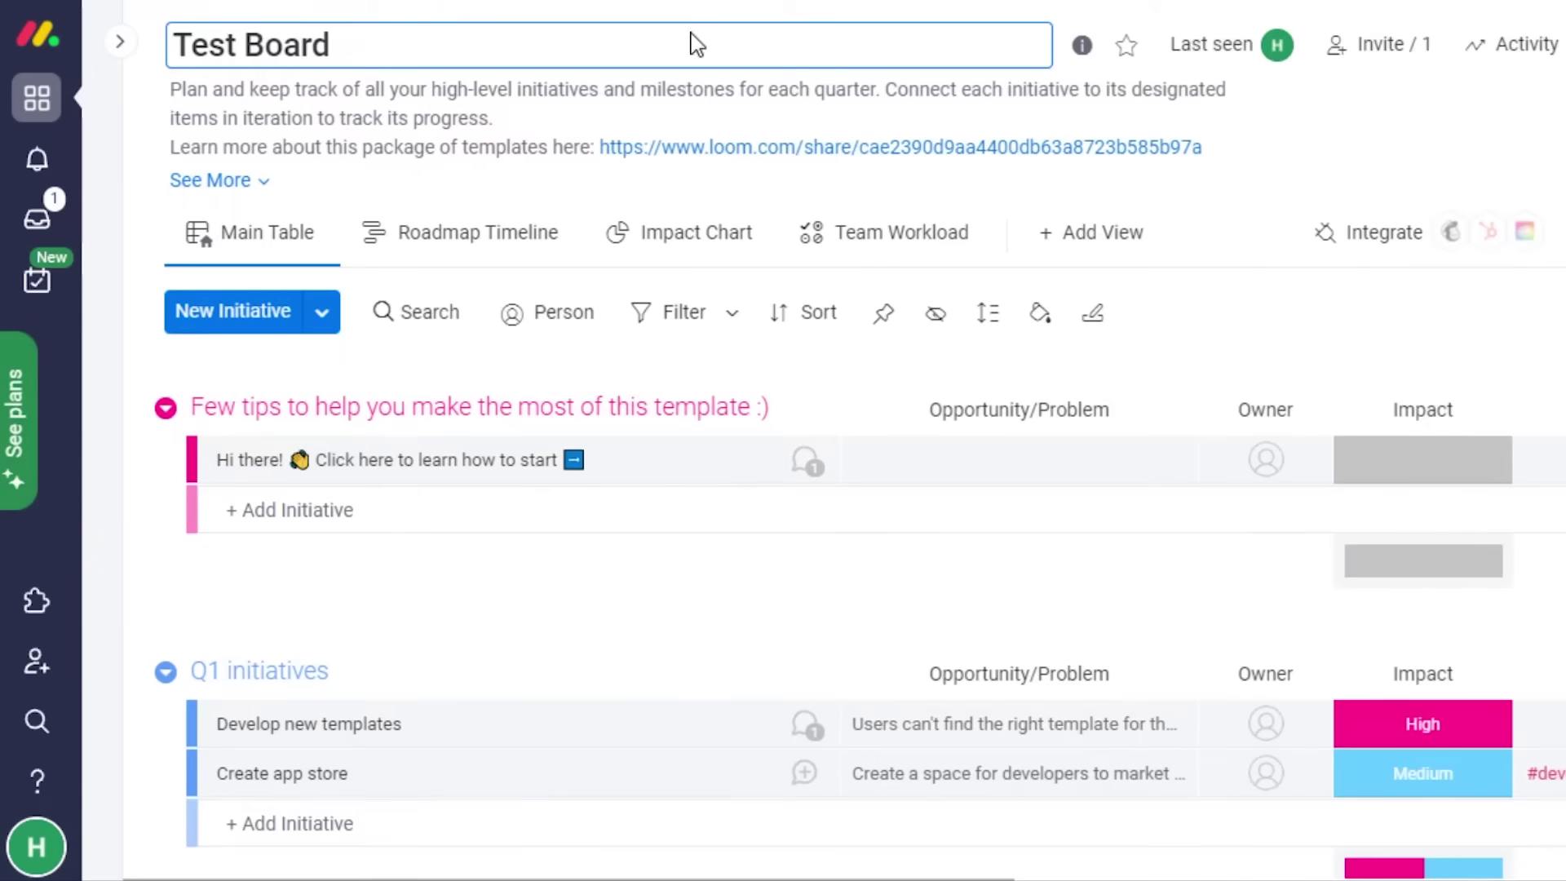
key("Return")
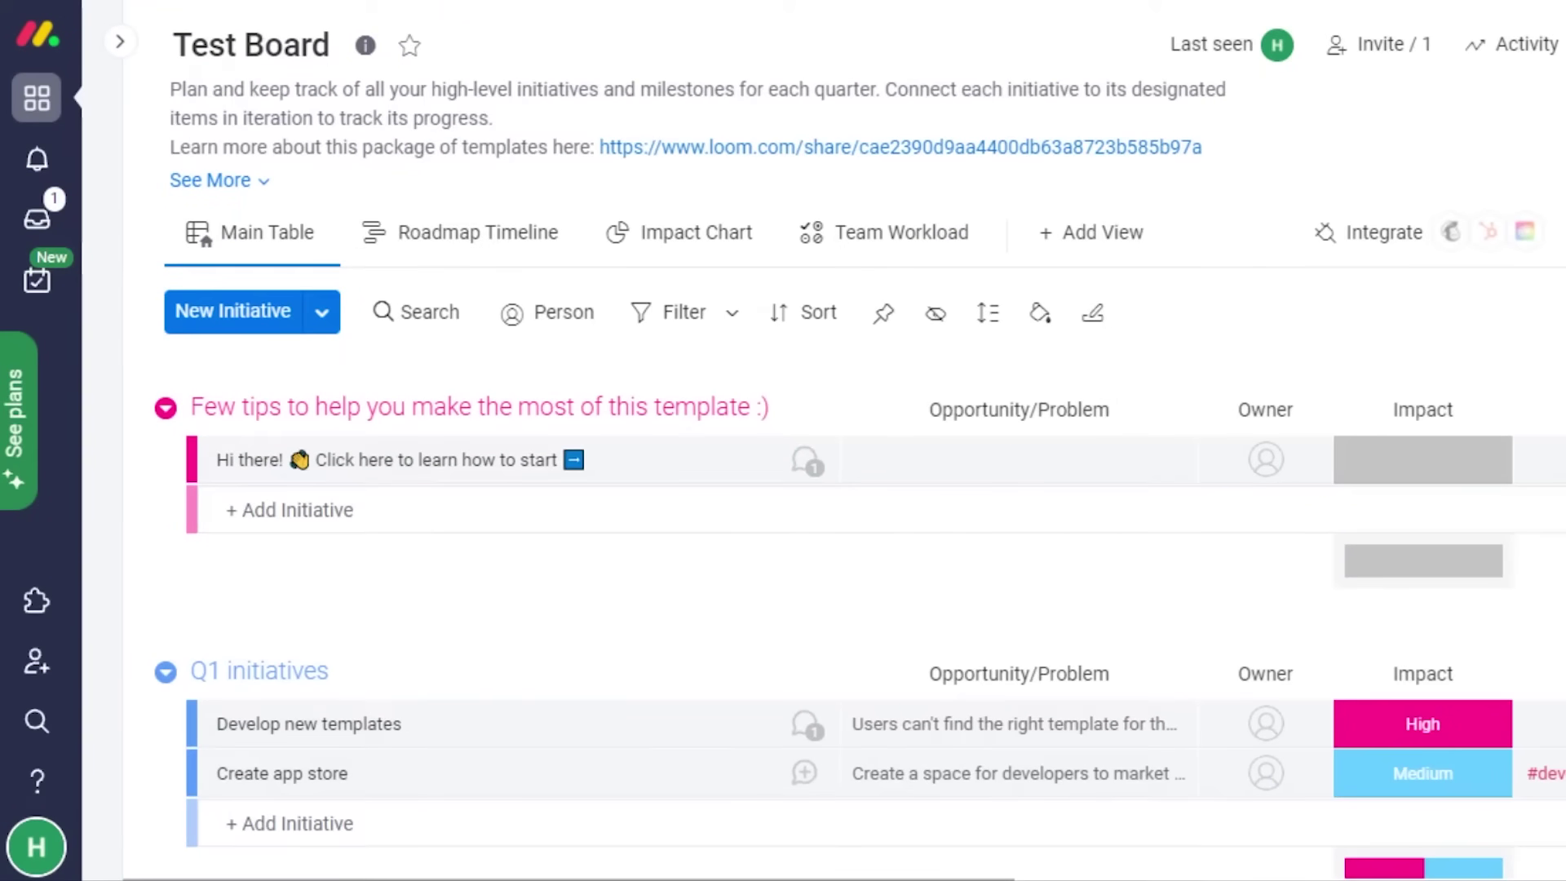
scroll(865, 489, "down", 10)
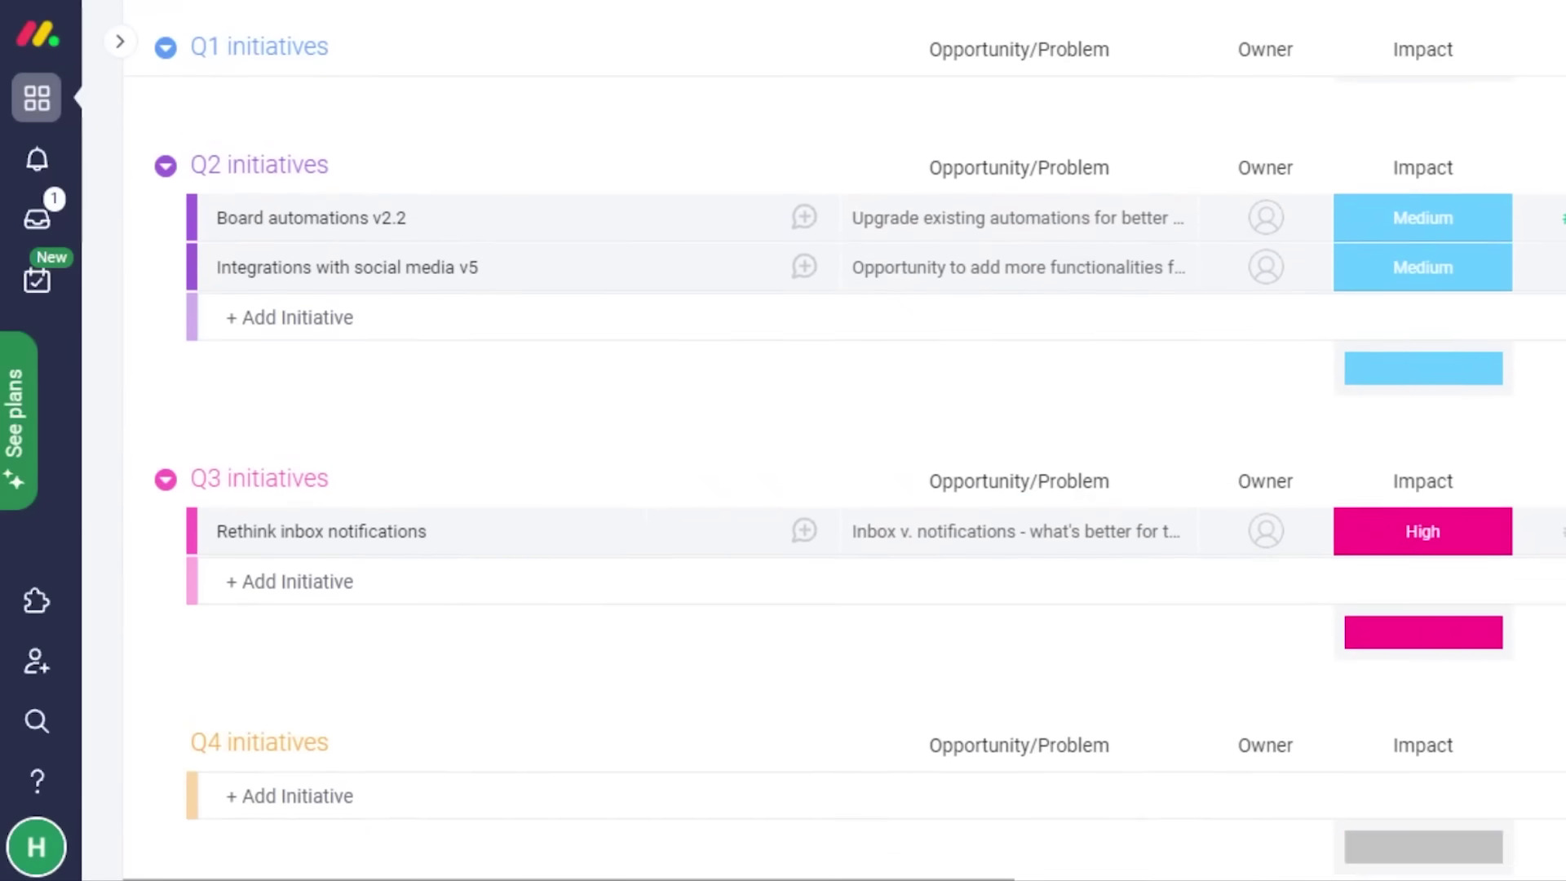
scroll(864, 490, "up", 7)
scroll(864, 490, "up", 3)
scroll(865, 489, "down", 4)
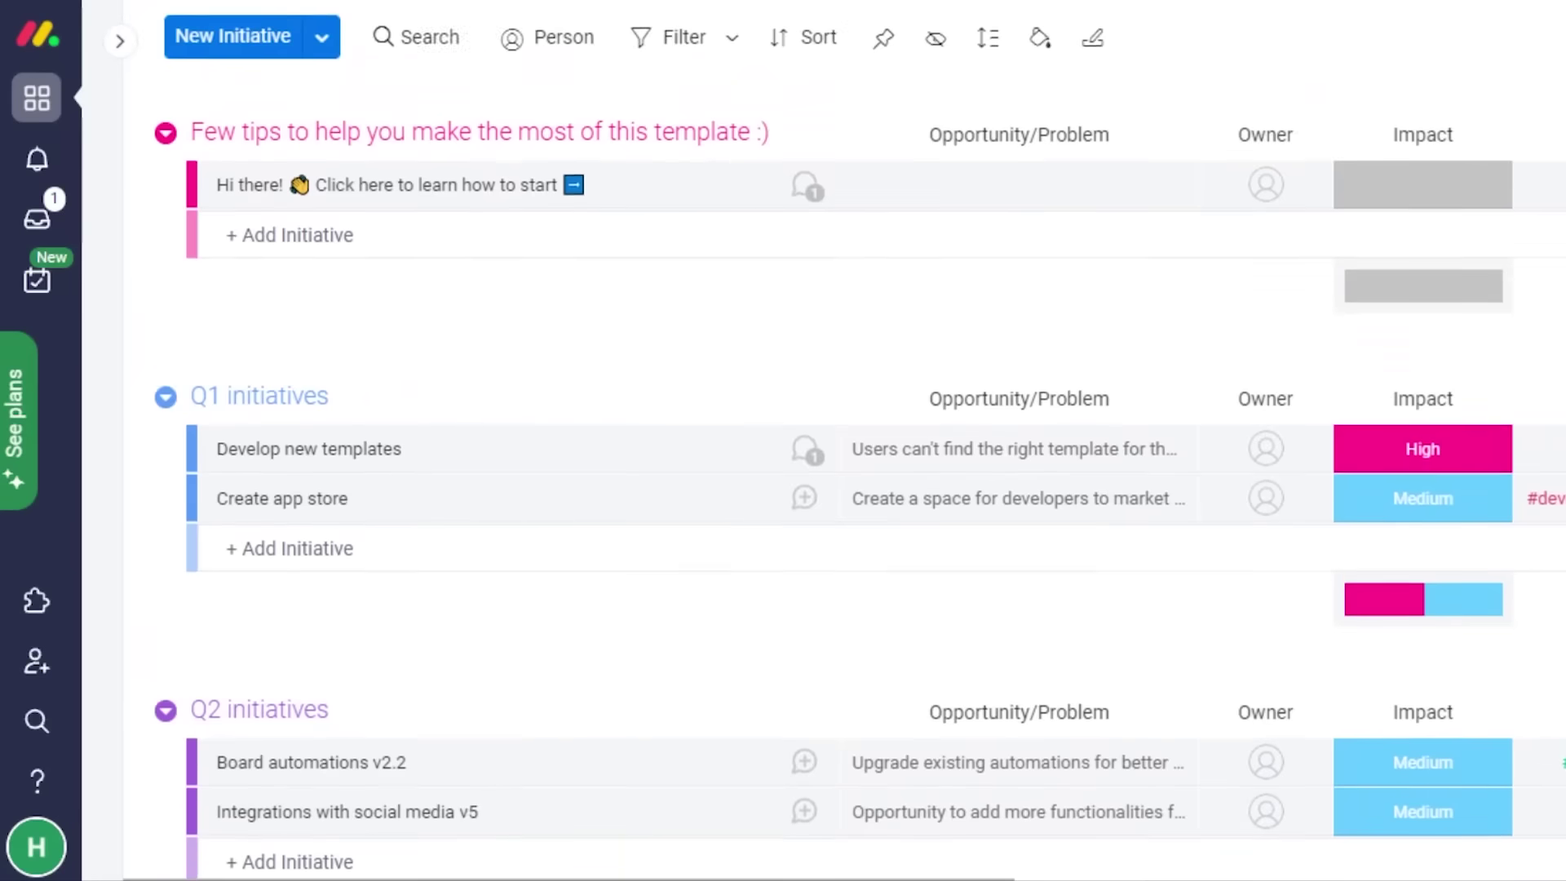
scroll(356, 171, "down", 3)
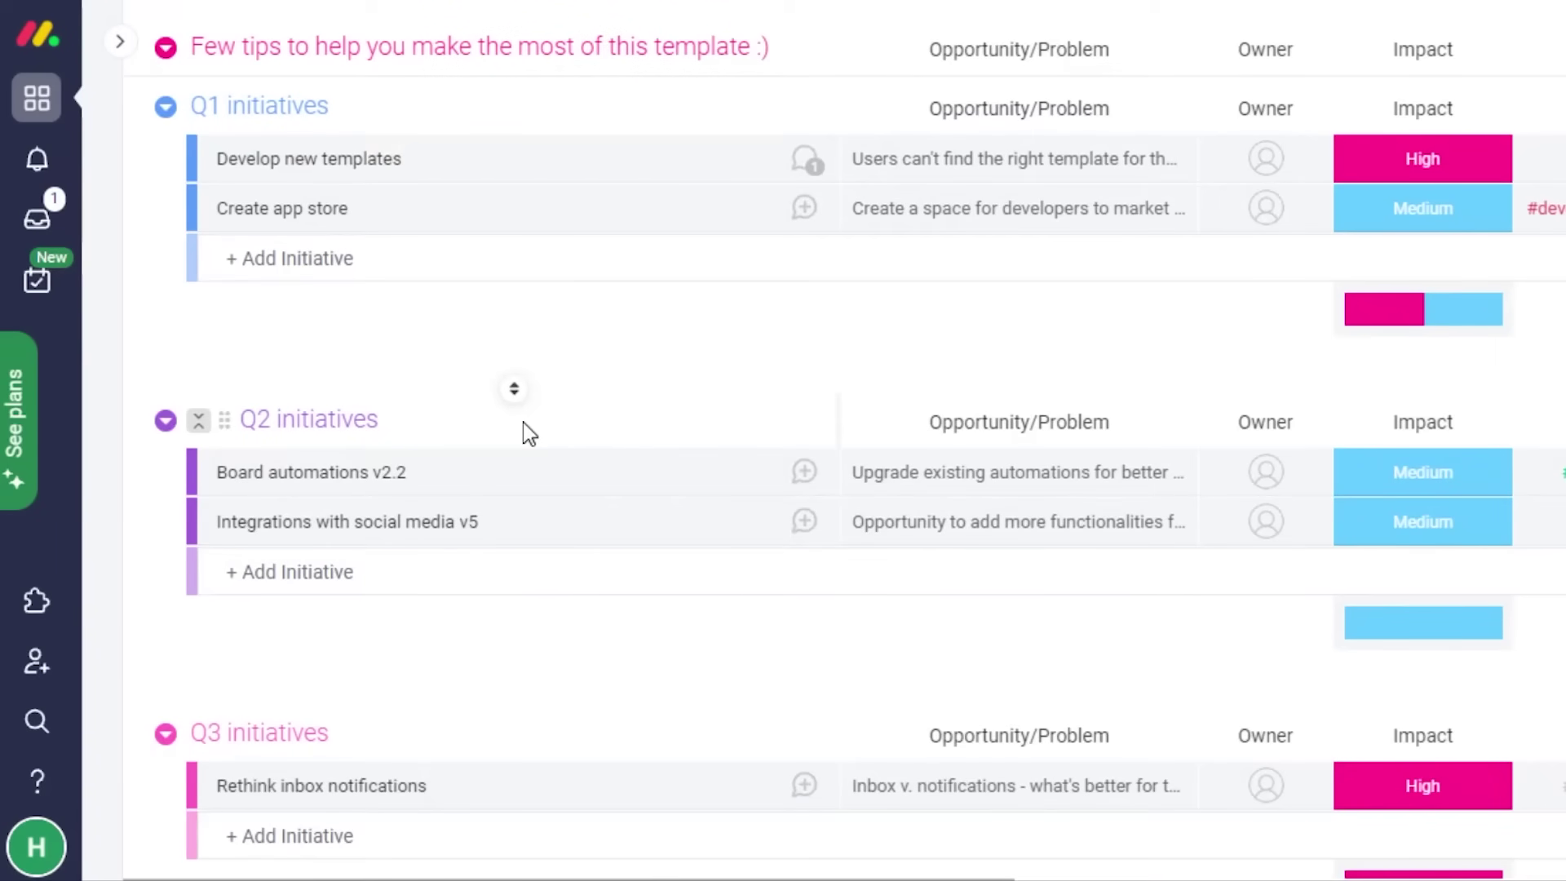
left_click(116, 45)
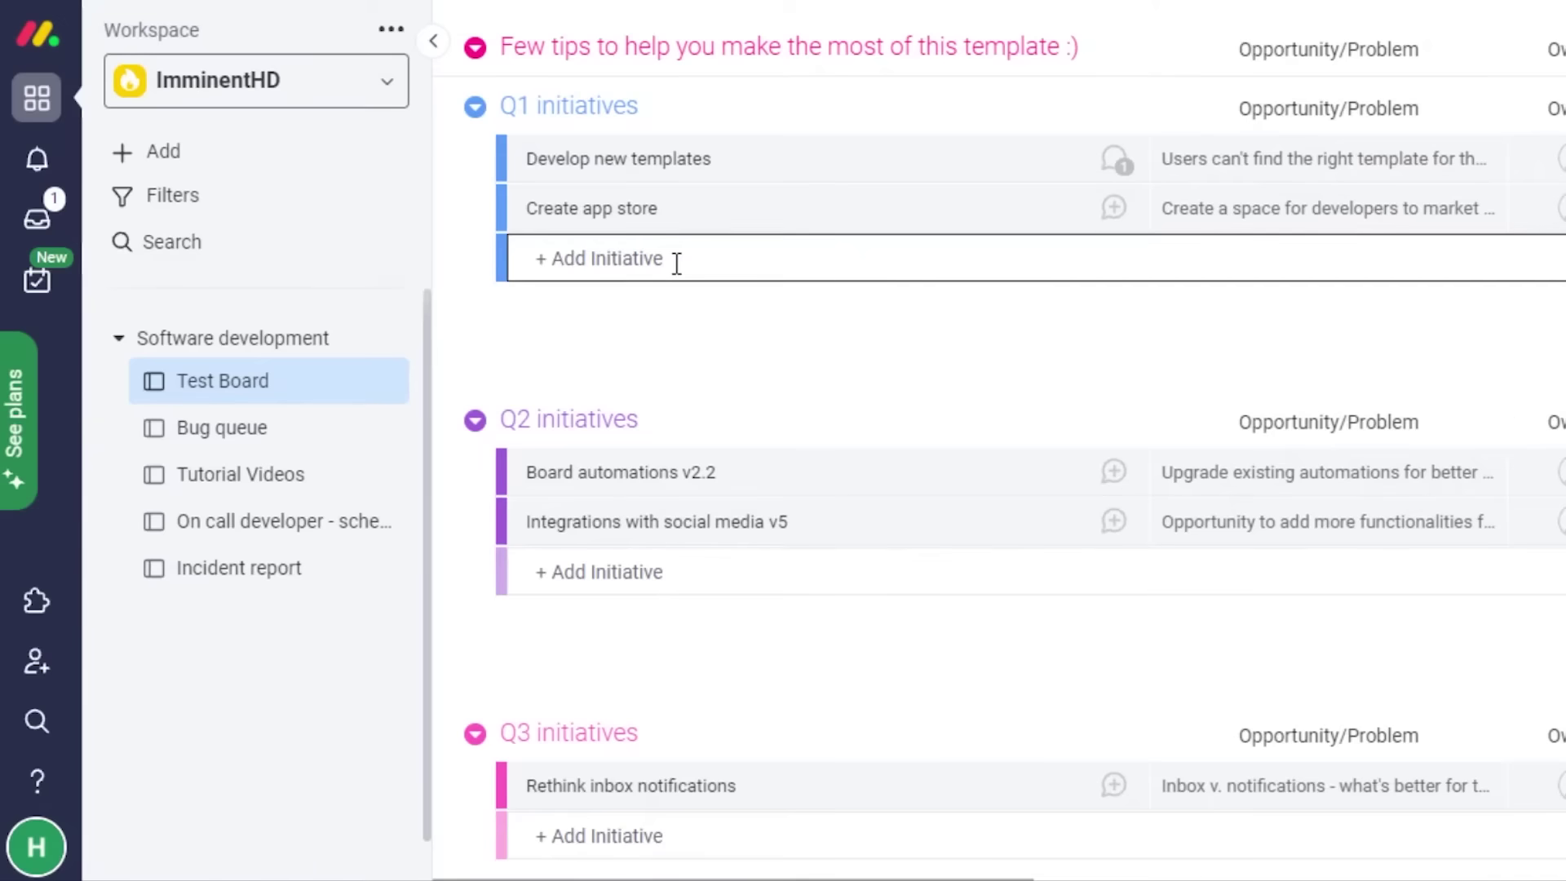
Create a 'goal' item in Q1 initiatives with 'description' as its Opportunity/Problem text
left_click(596, 257)
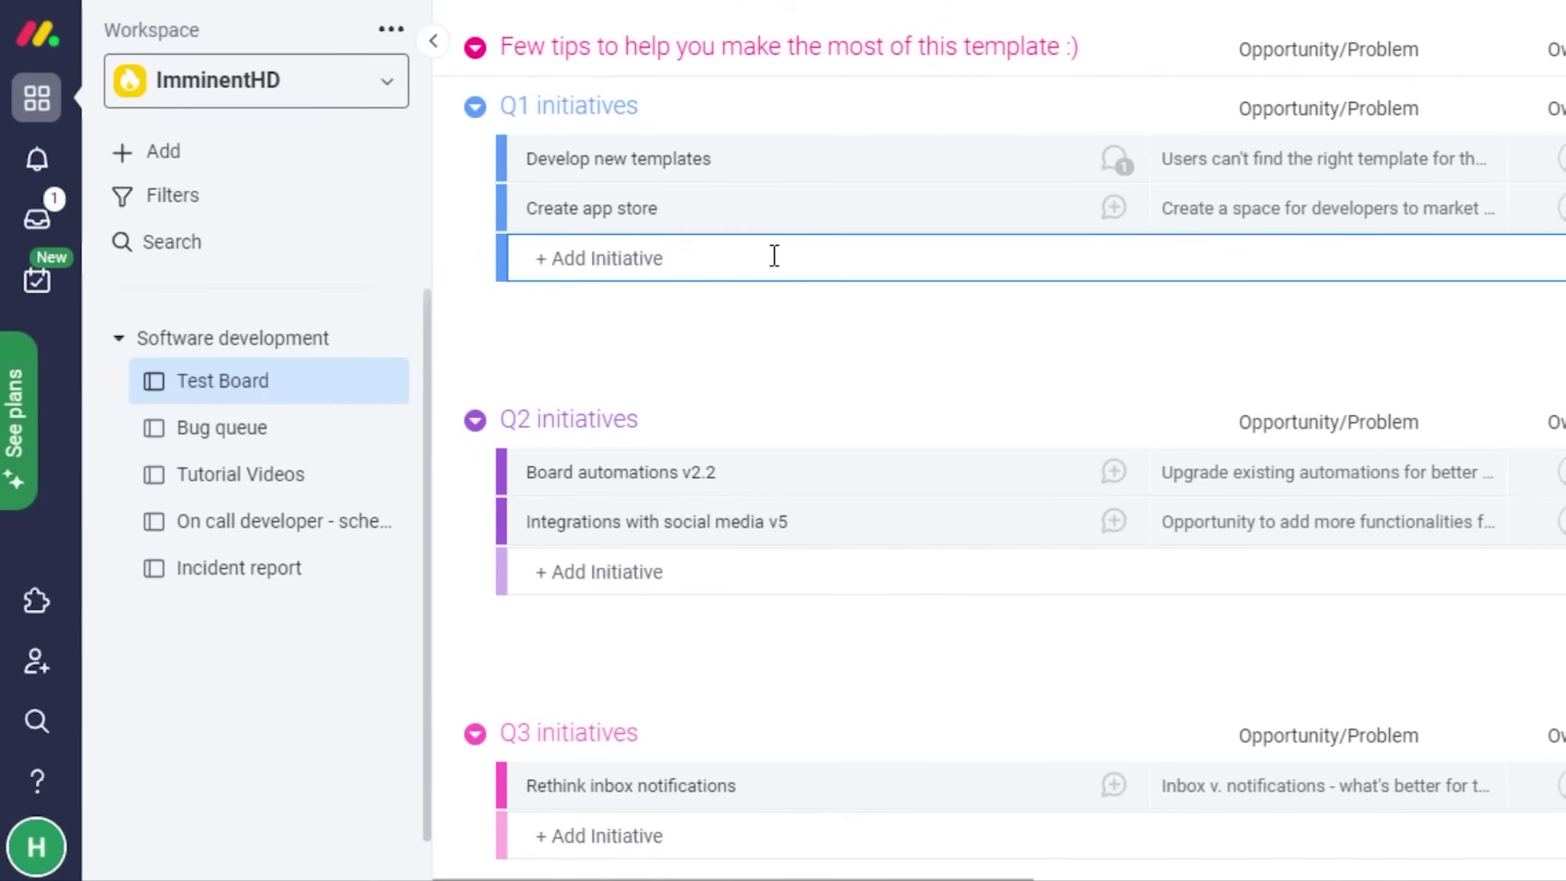
type("gal")
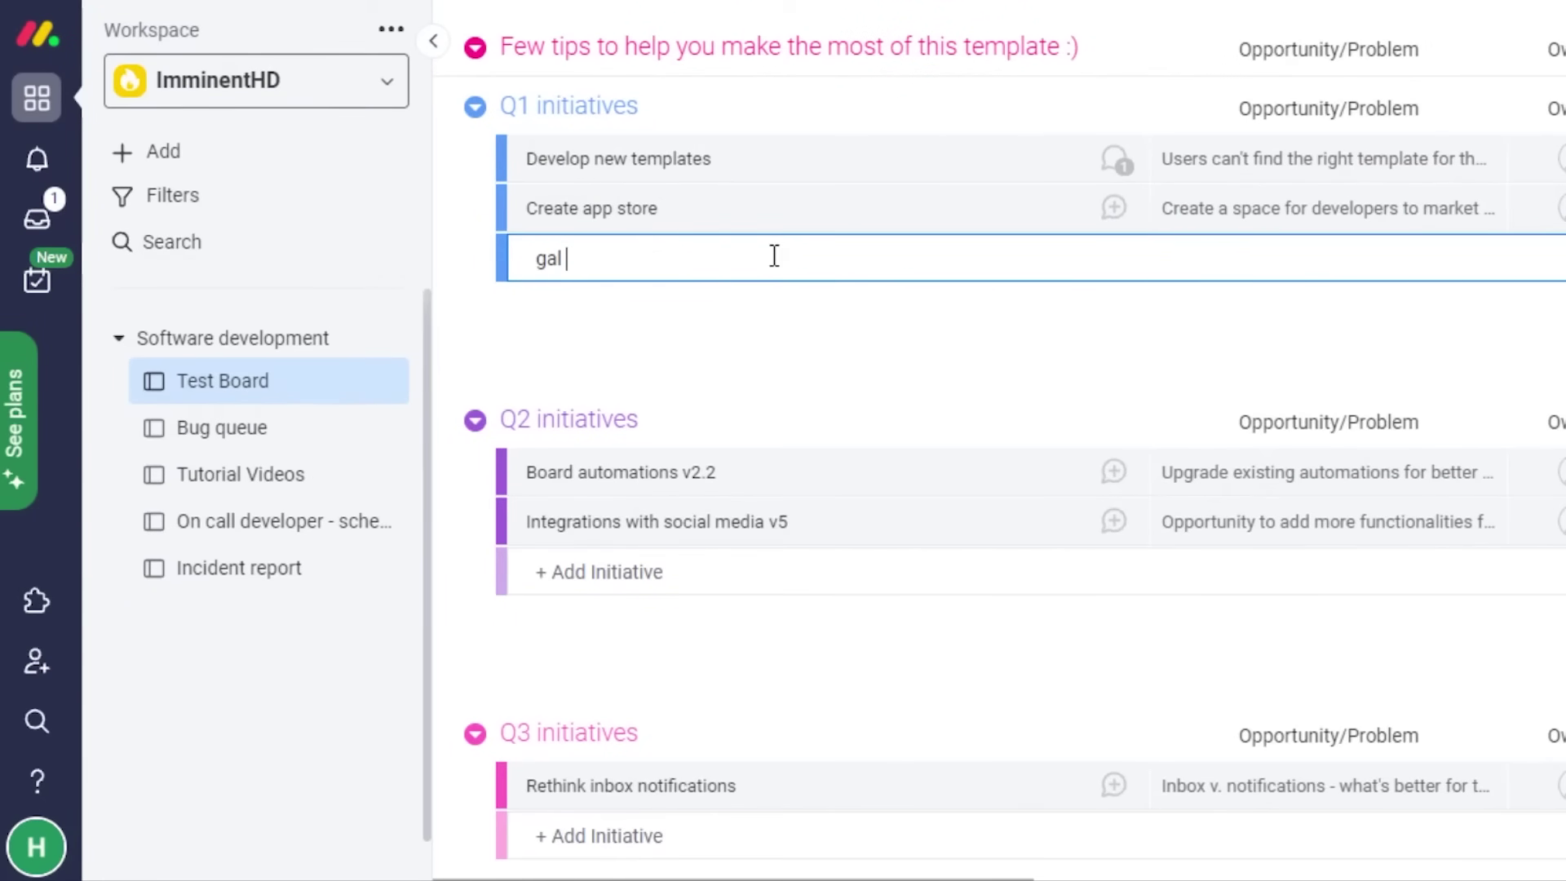
key("BackSpace")
type("oal")
key("Return")
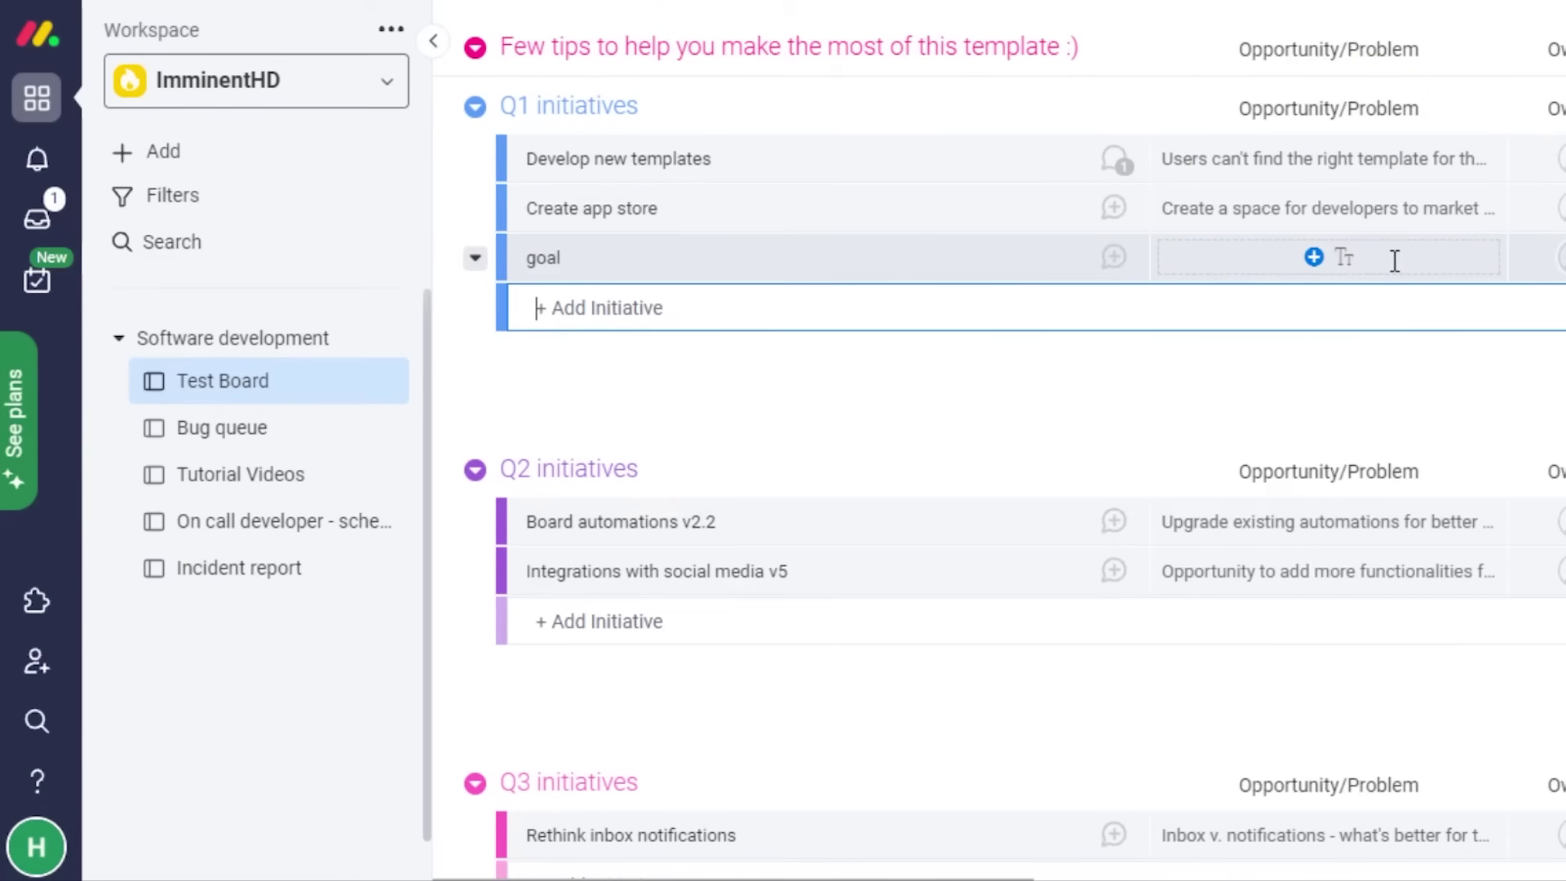
key("Escape")
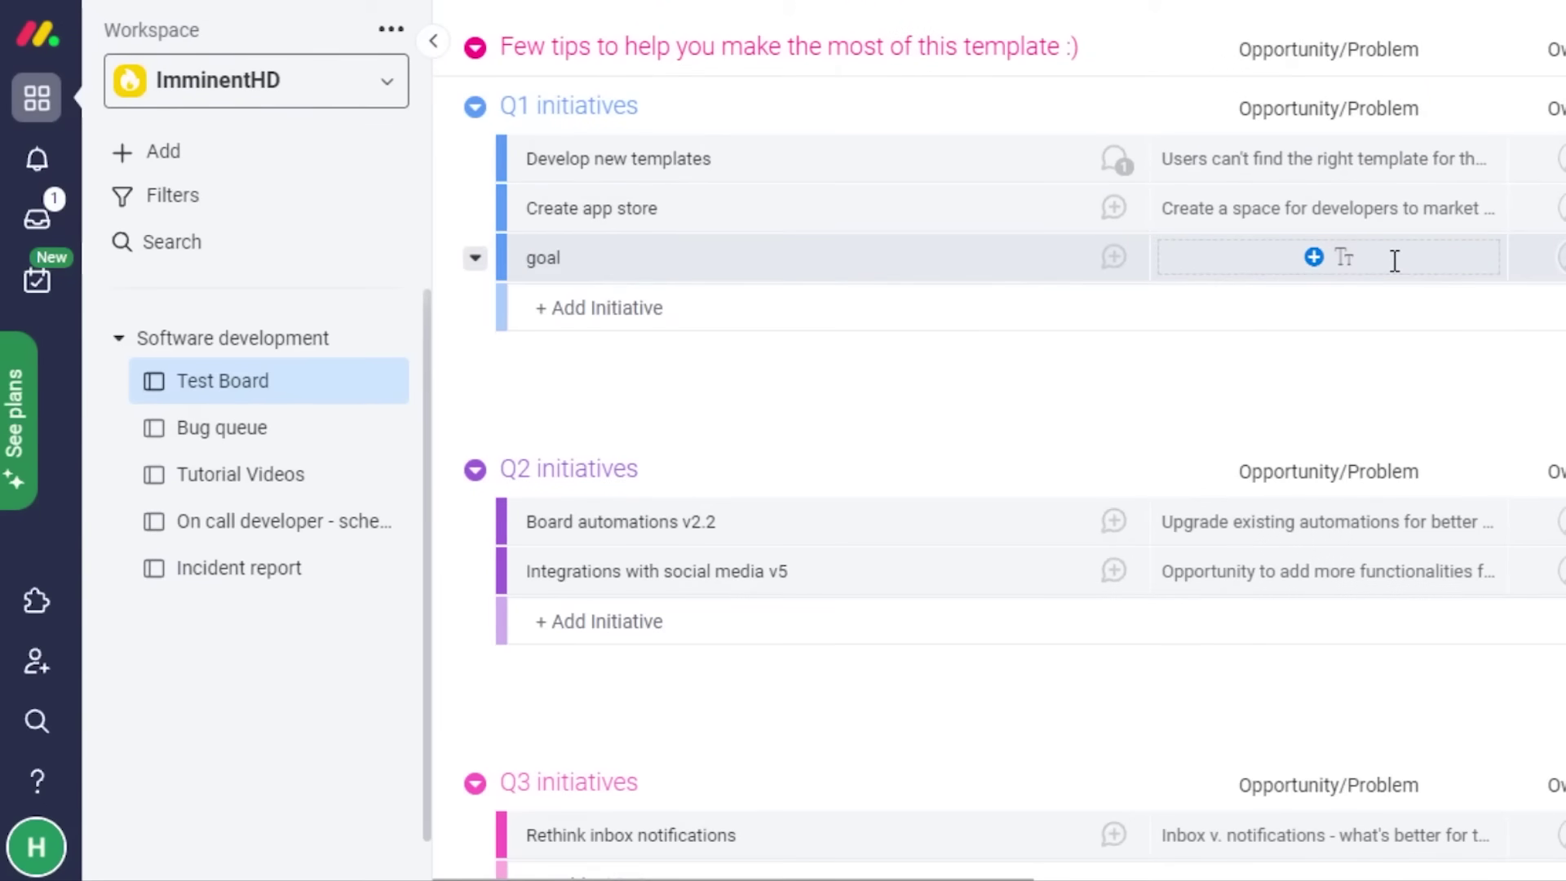
left_click(1287, 259)
type("description")
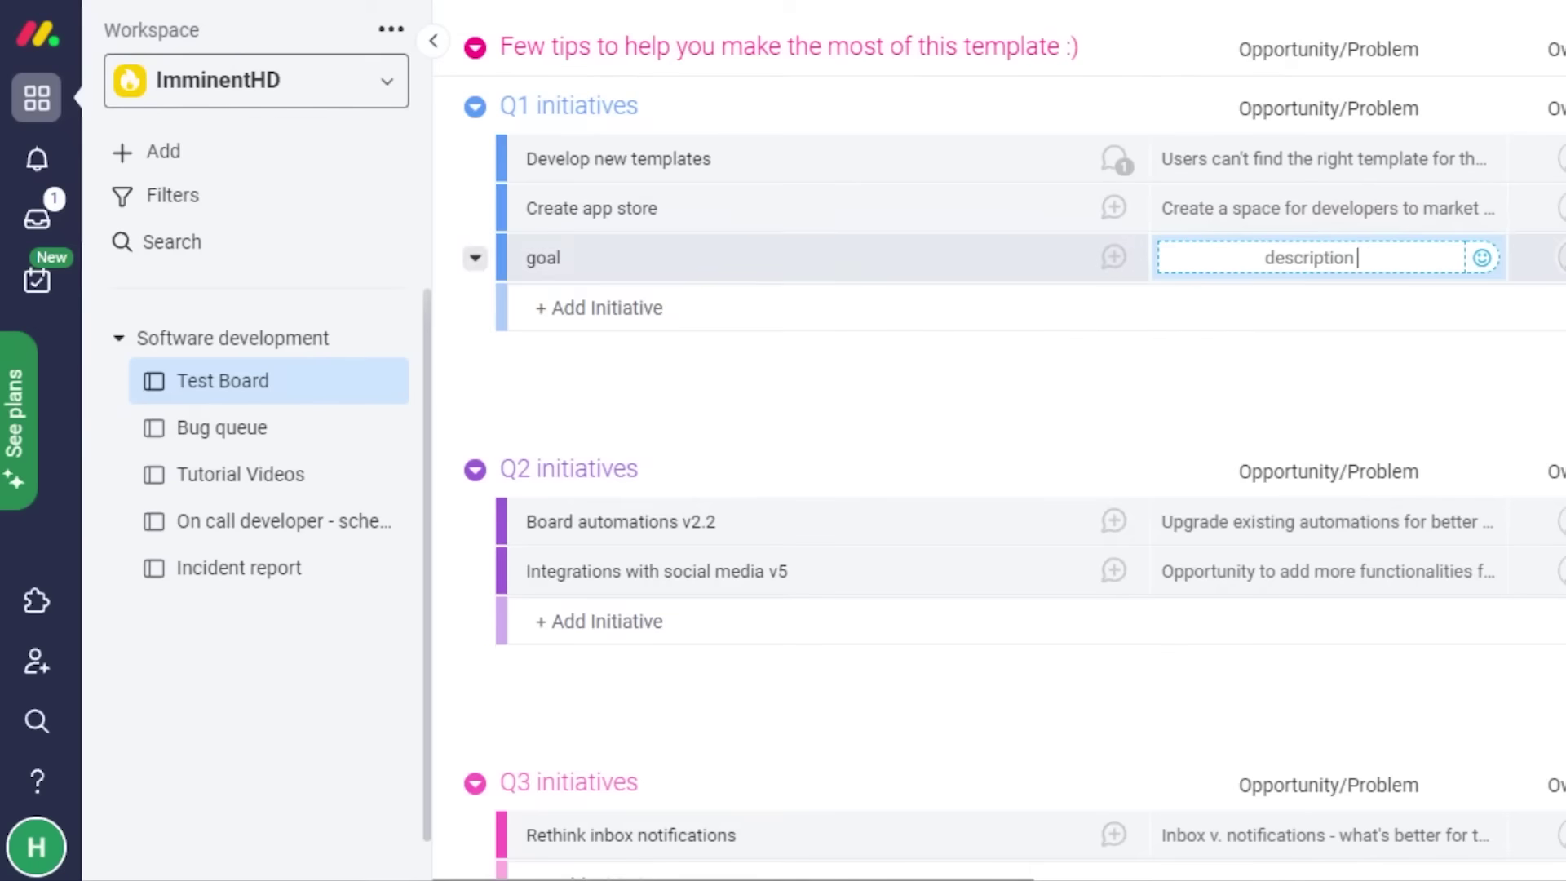
key("Return")
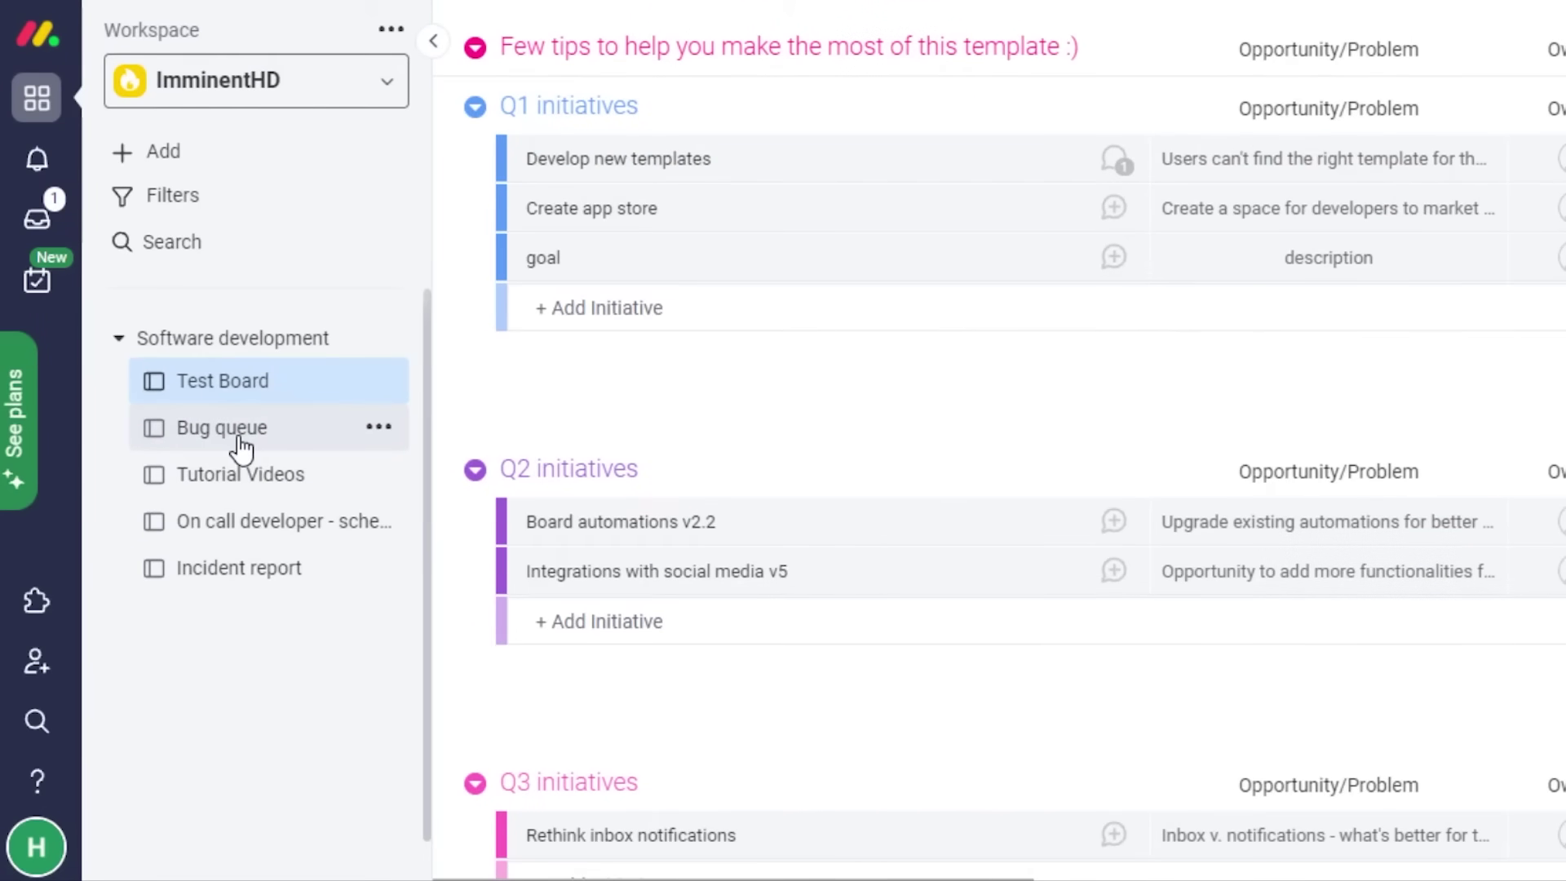
View the Main workspace's member list, then switch back to the ImminentHD workspace overview
left_click(118, 337)
left_click(119, 338)
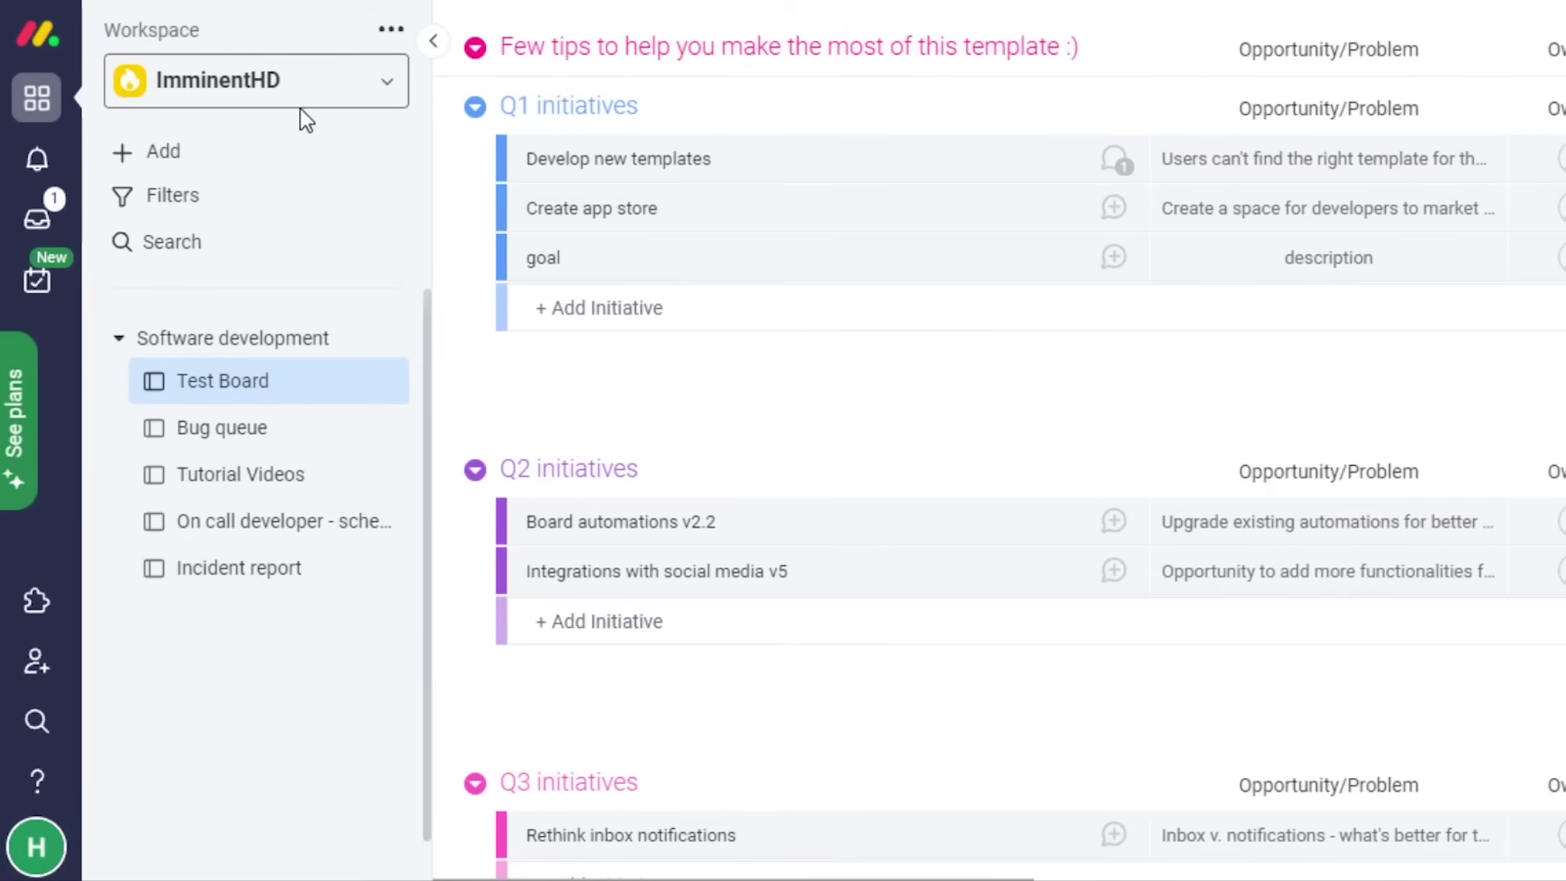
left_click(383, 81)
left_click(389, 88)
left_click(390, 90)
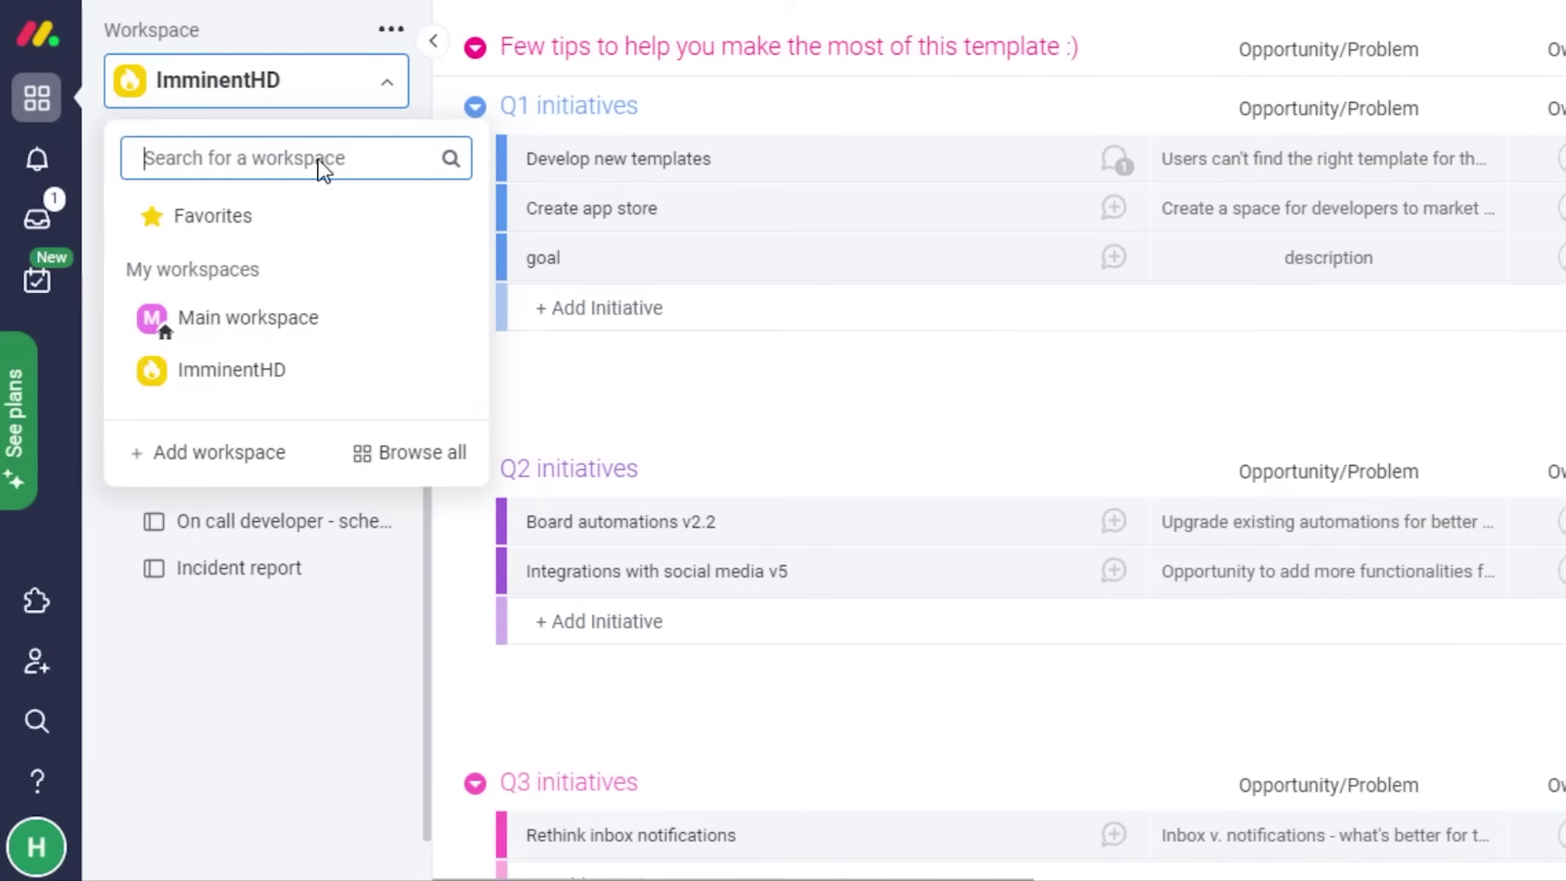
left_click(219, 343)
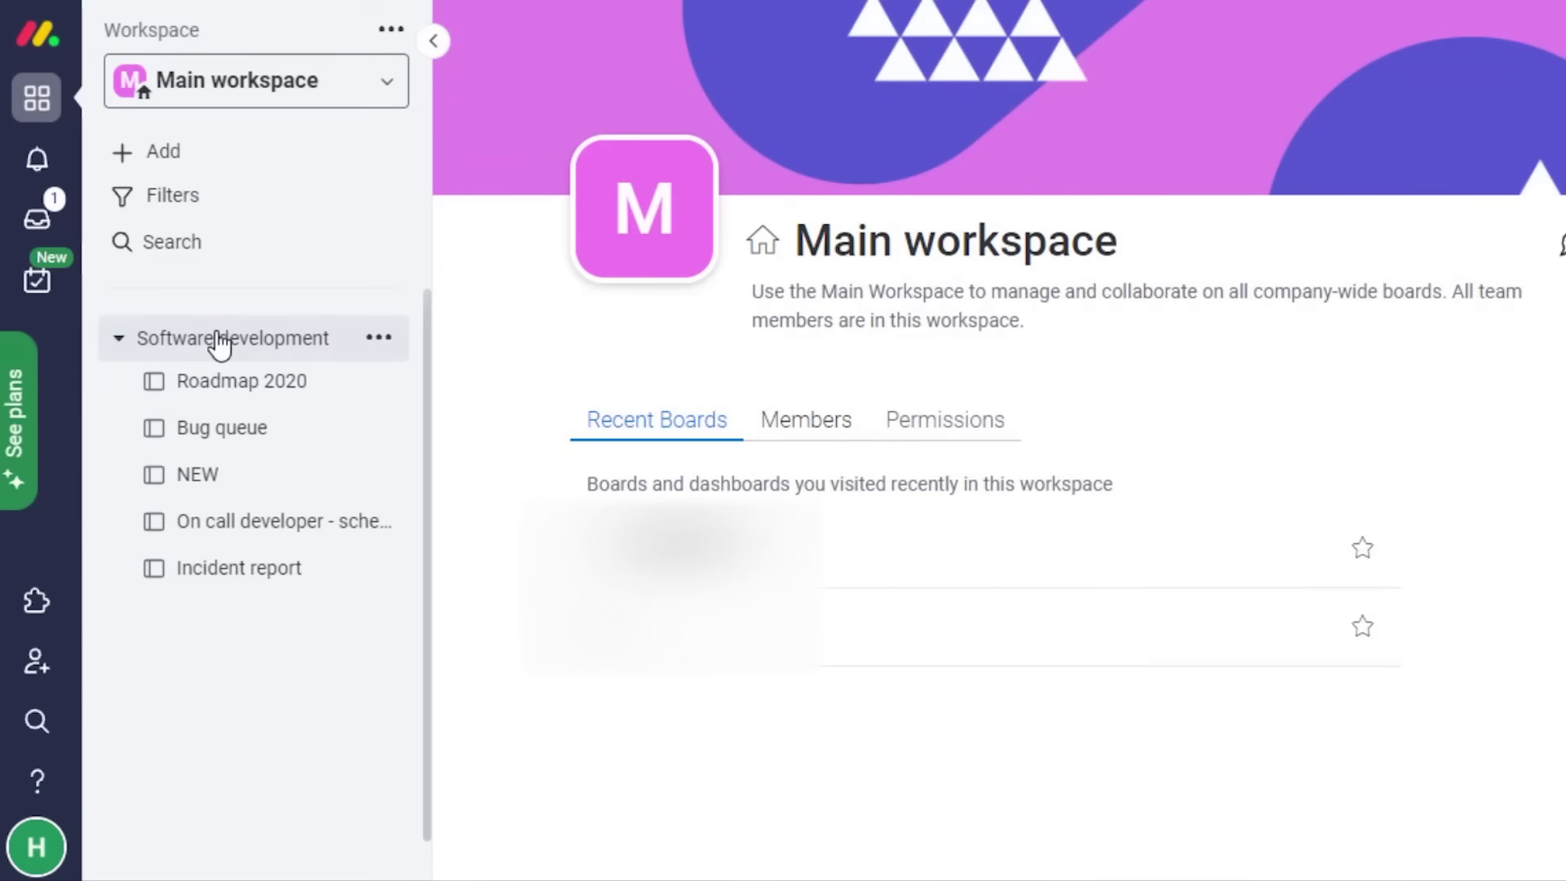
left_click(791, 439)
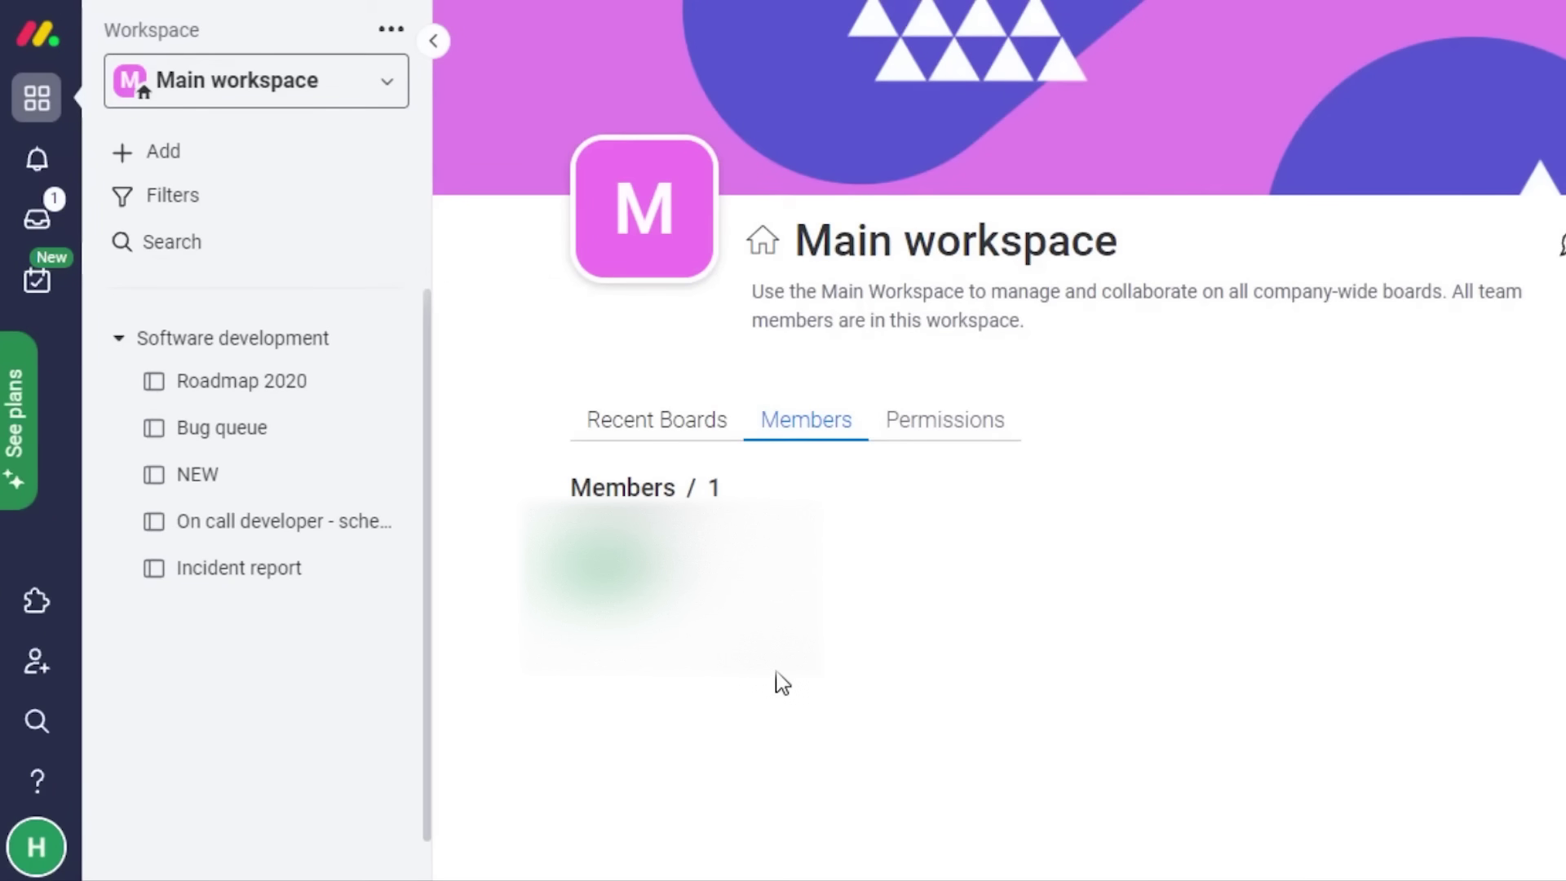
mouse_move(929, 444)
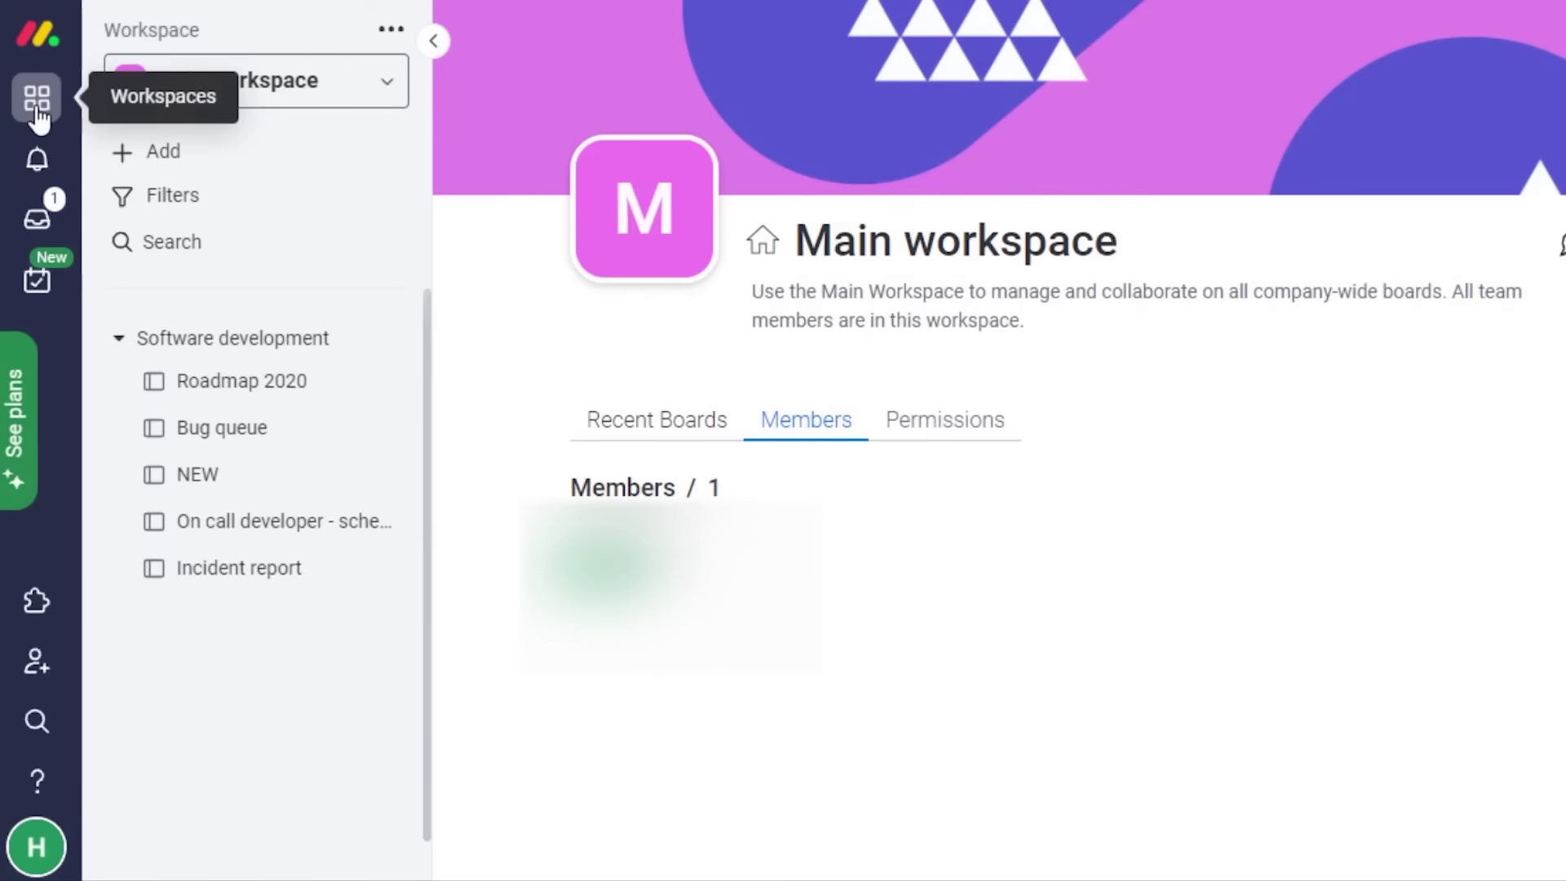
left_click(390, 85)
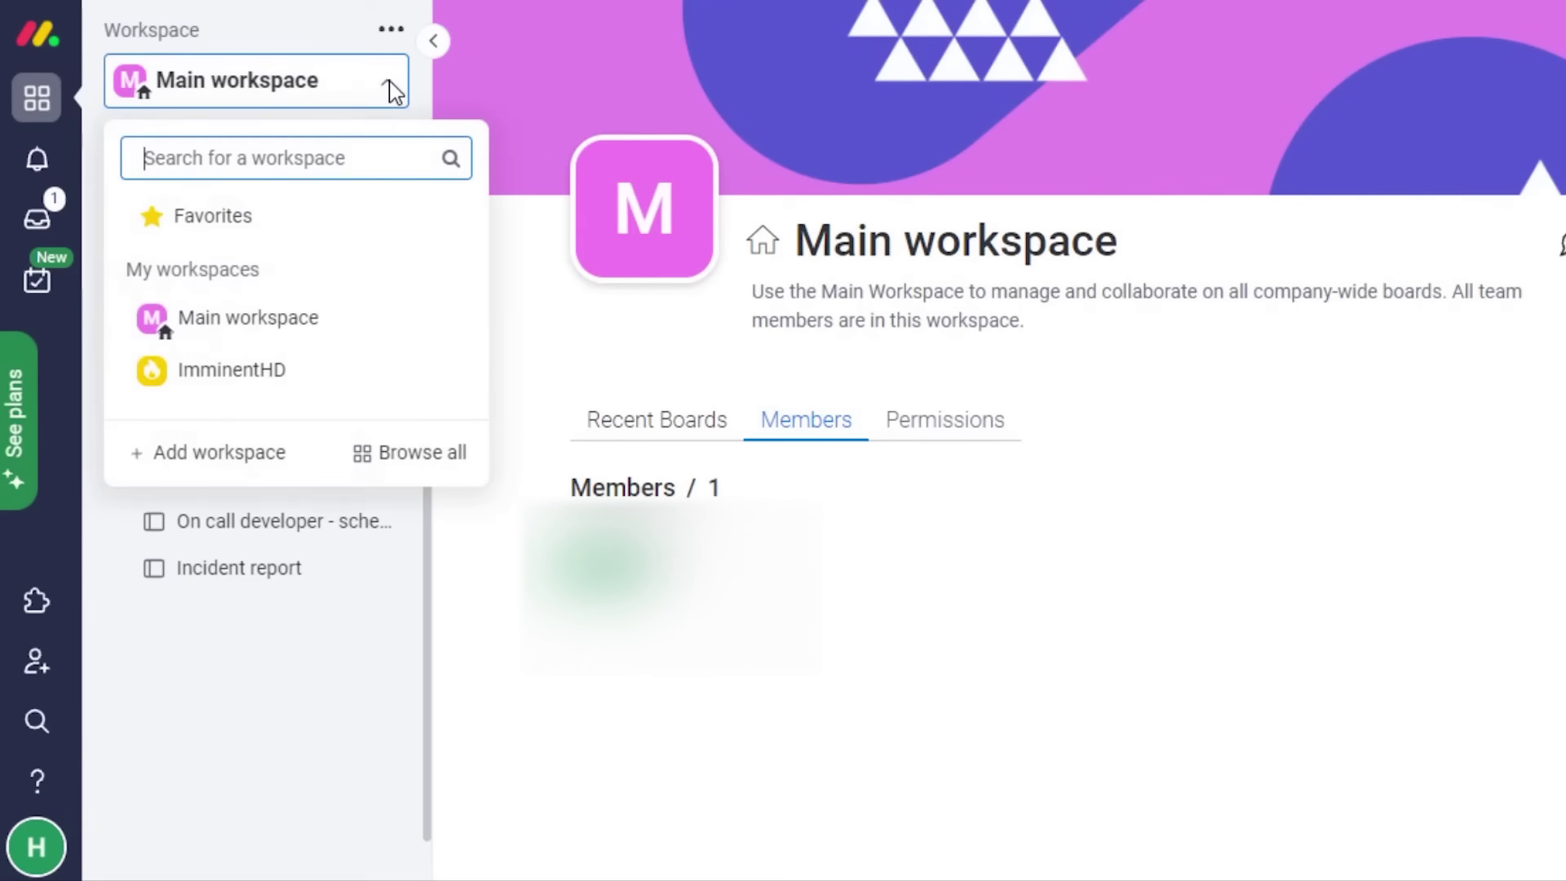
left_click(273, 375)
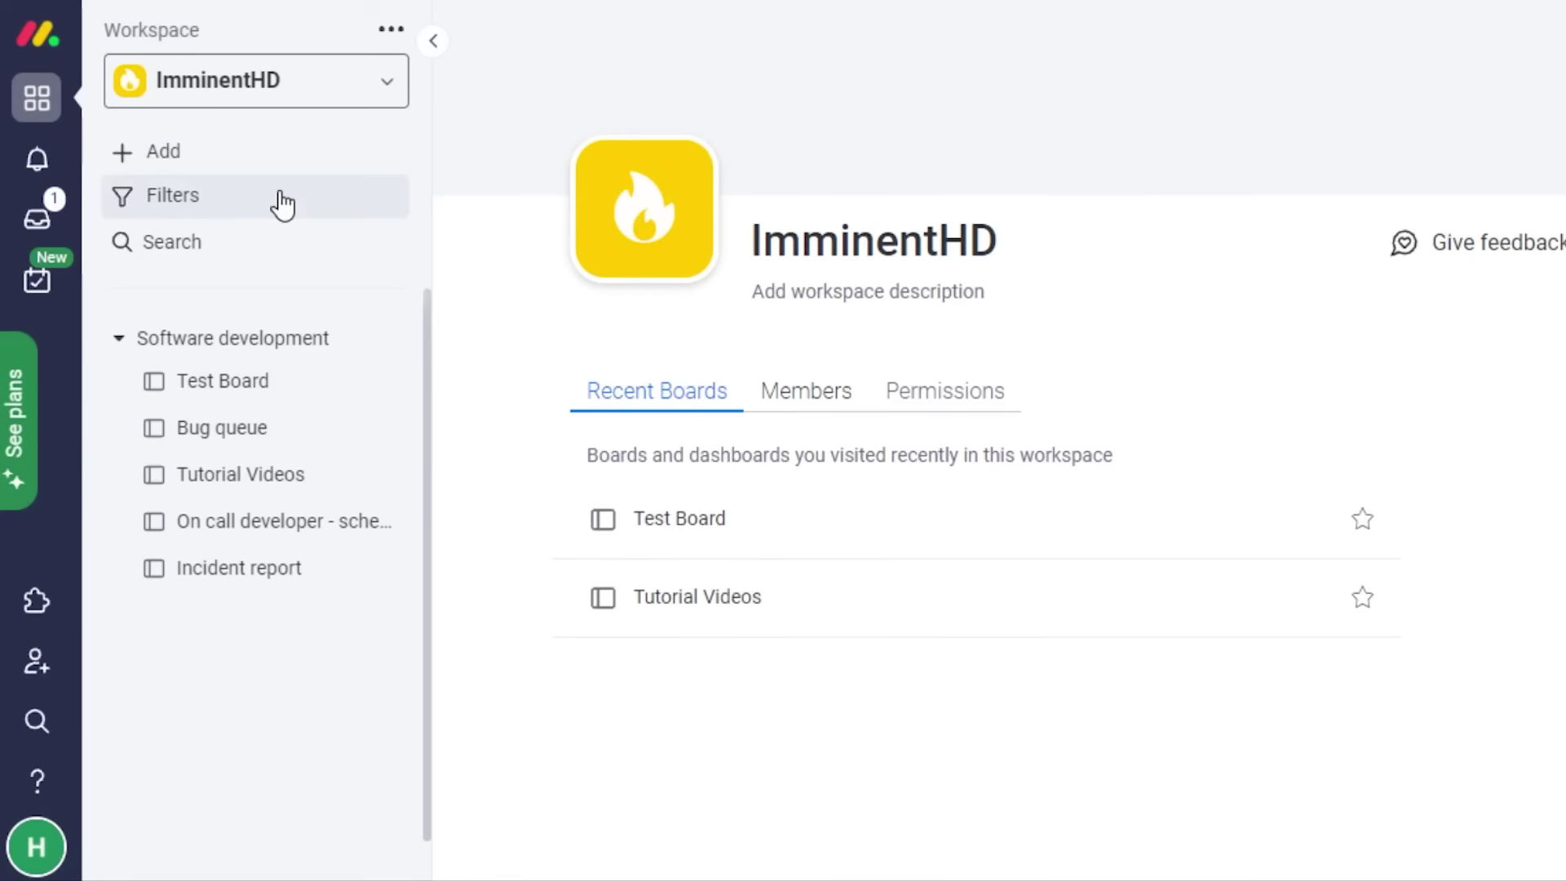
left_click(38, 161)
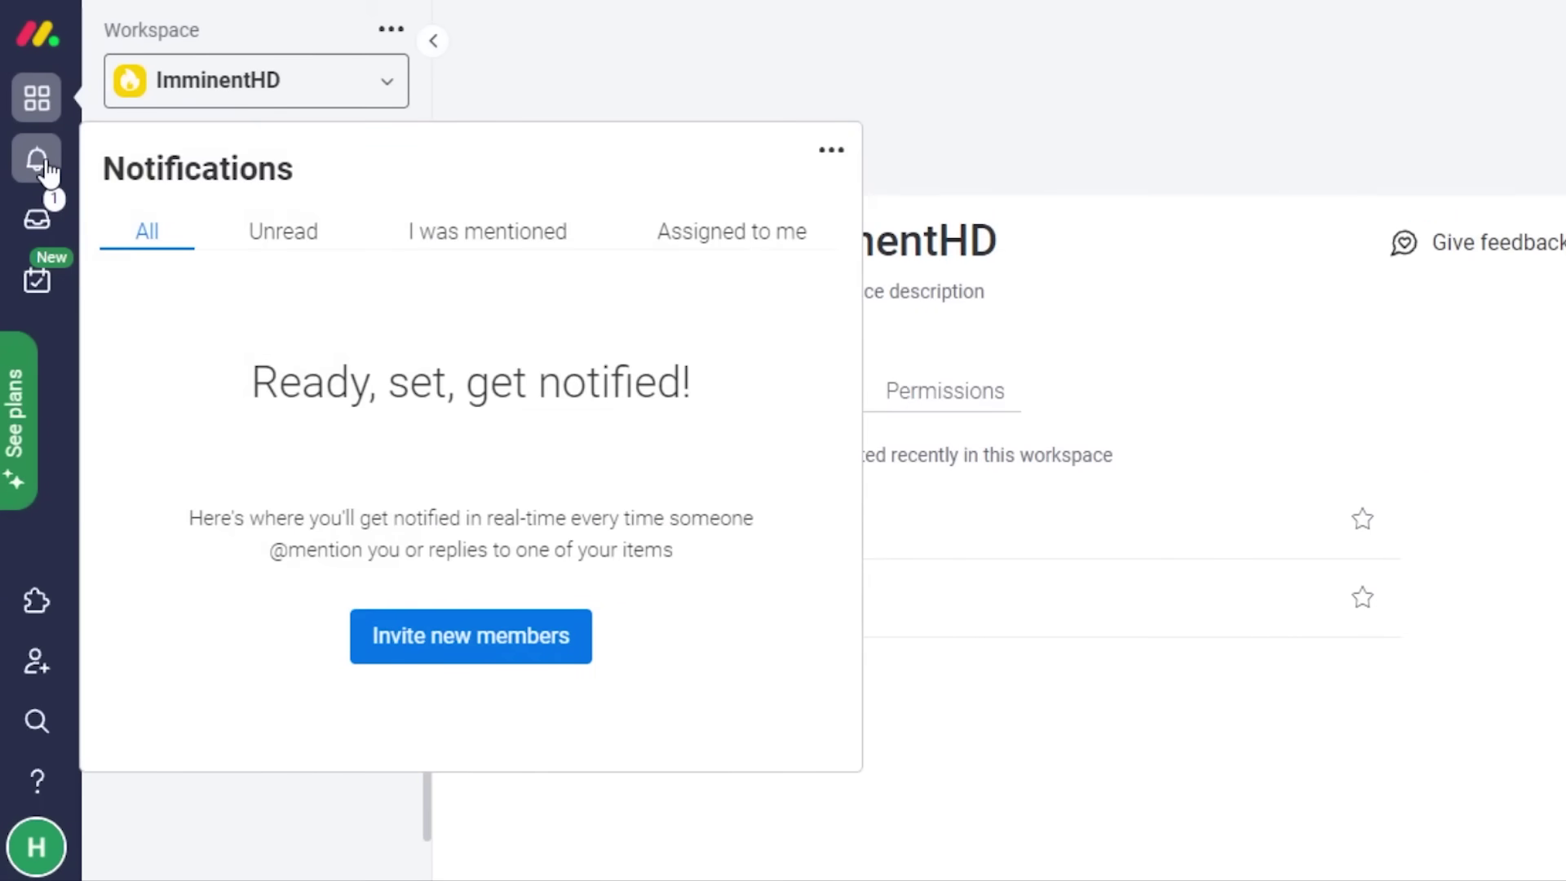
left_click(280, 246)
left_click(536, 257)
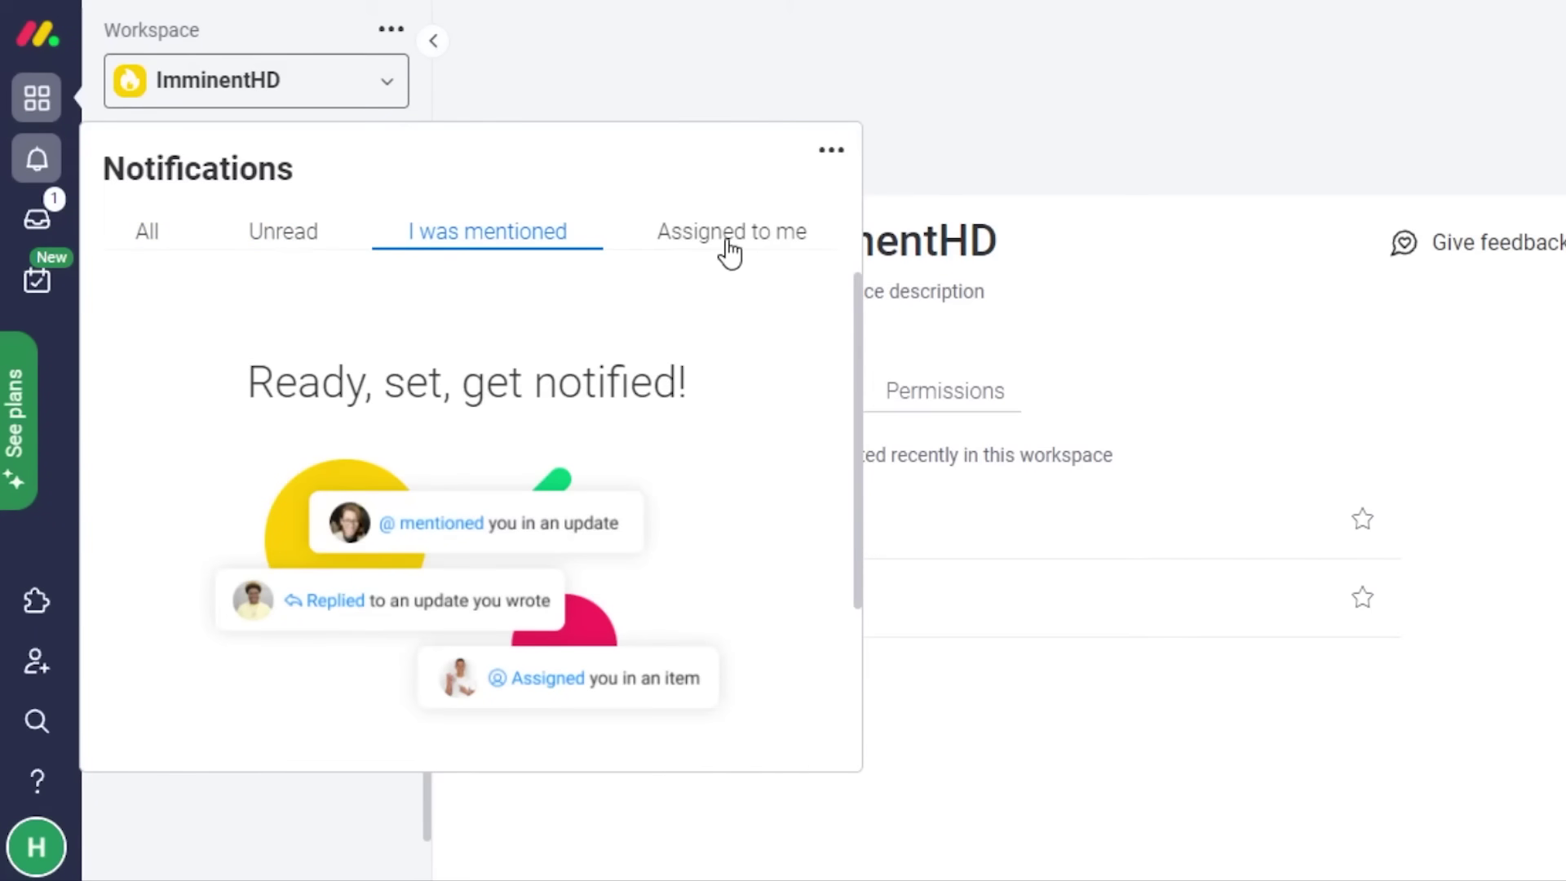
left_click(728, 253)
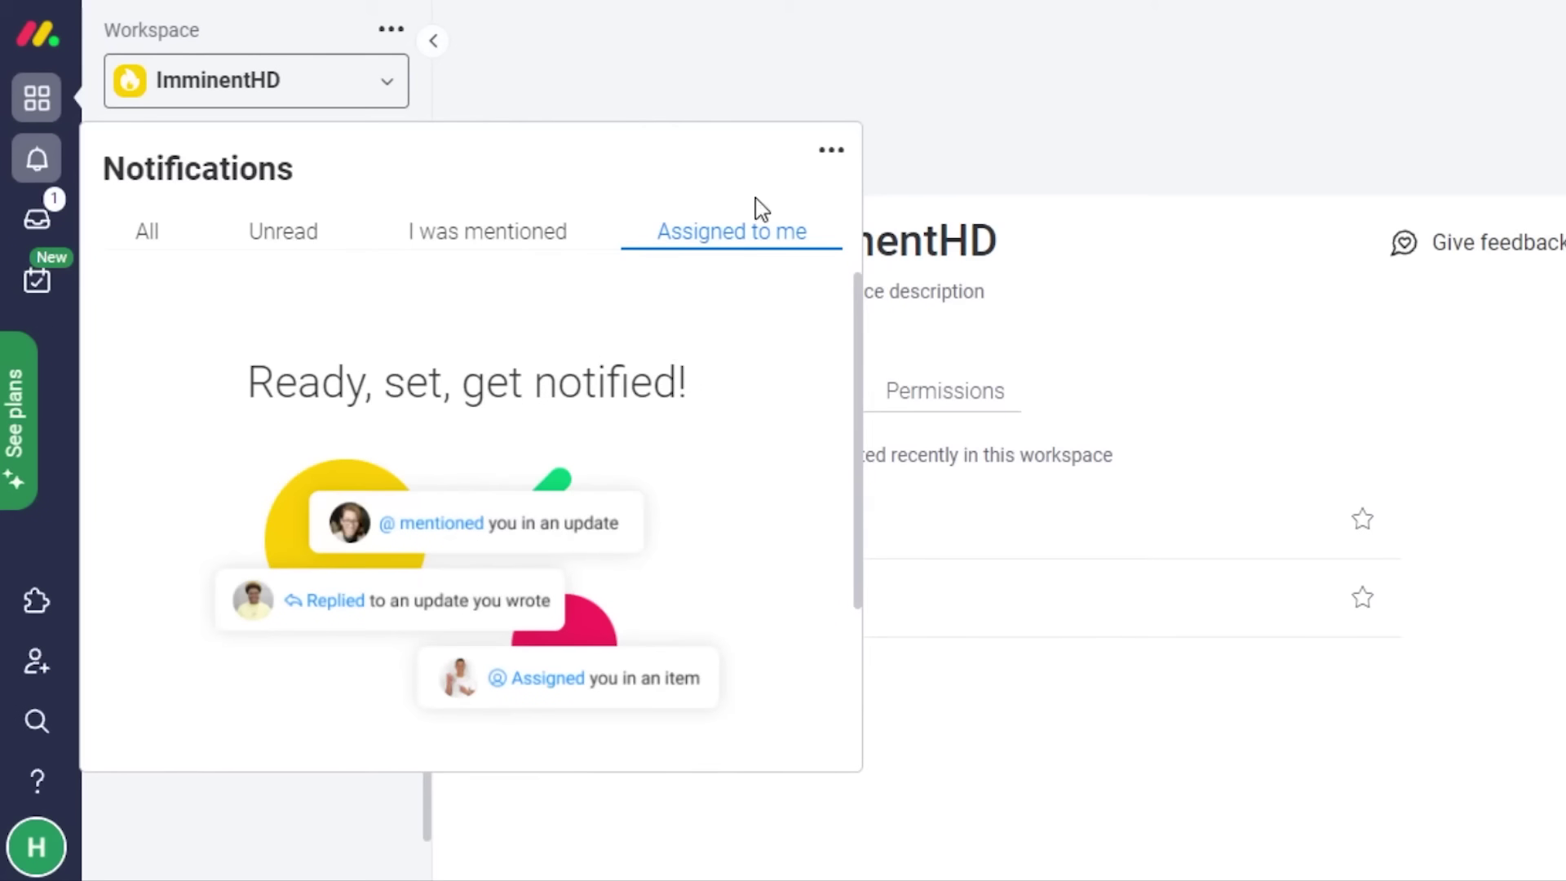
left_click(831, 154)
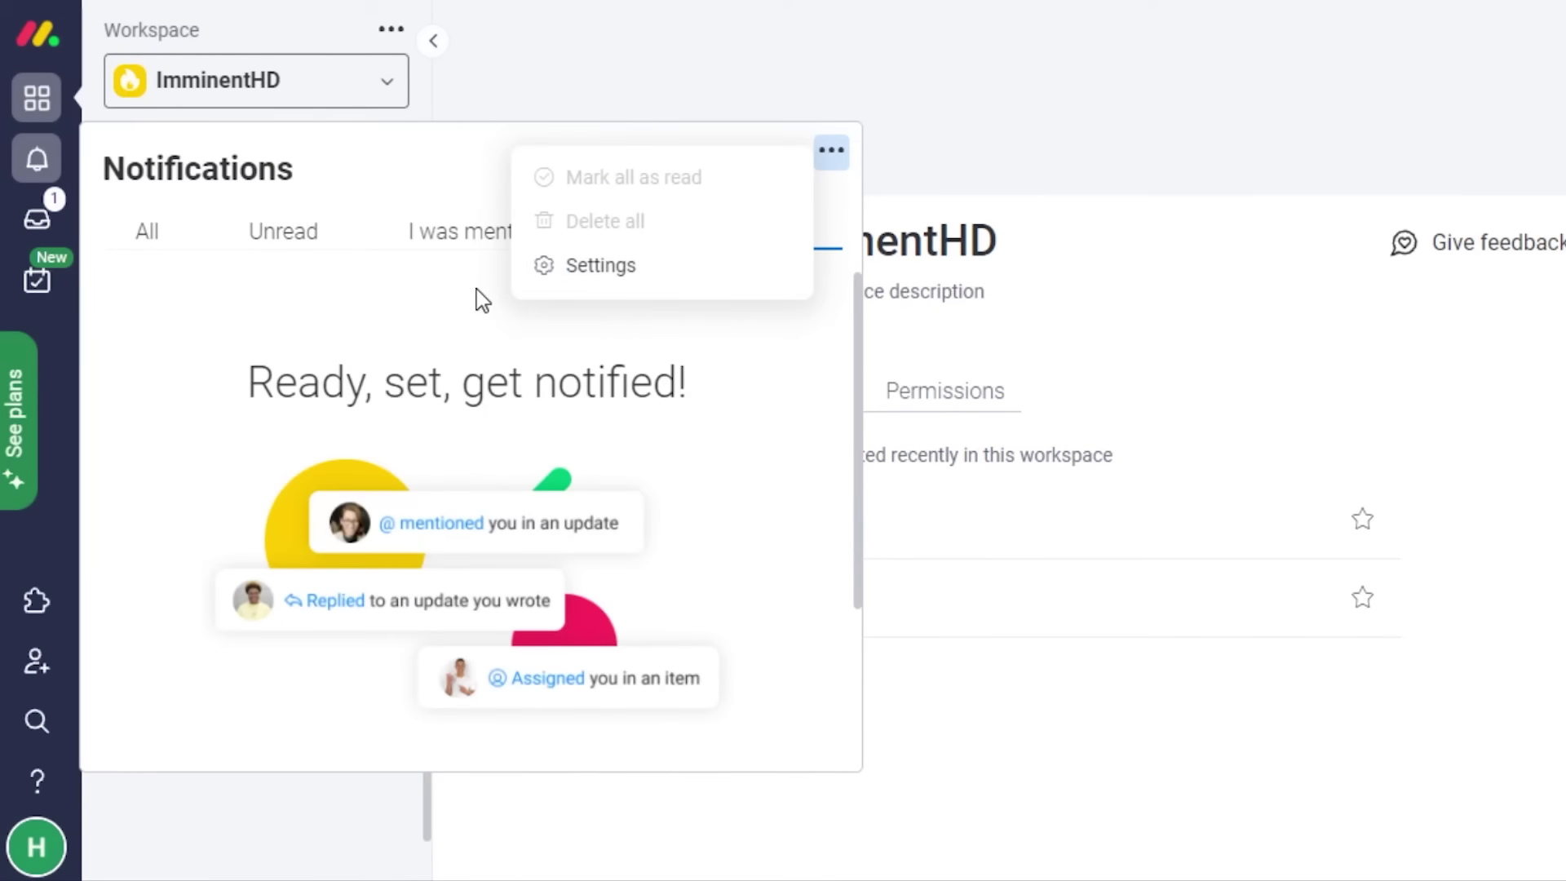
Close the notifications panel, look over the Inbox of board updates, then go to My Work
left_click(996, 98)
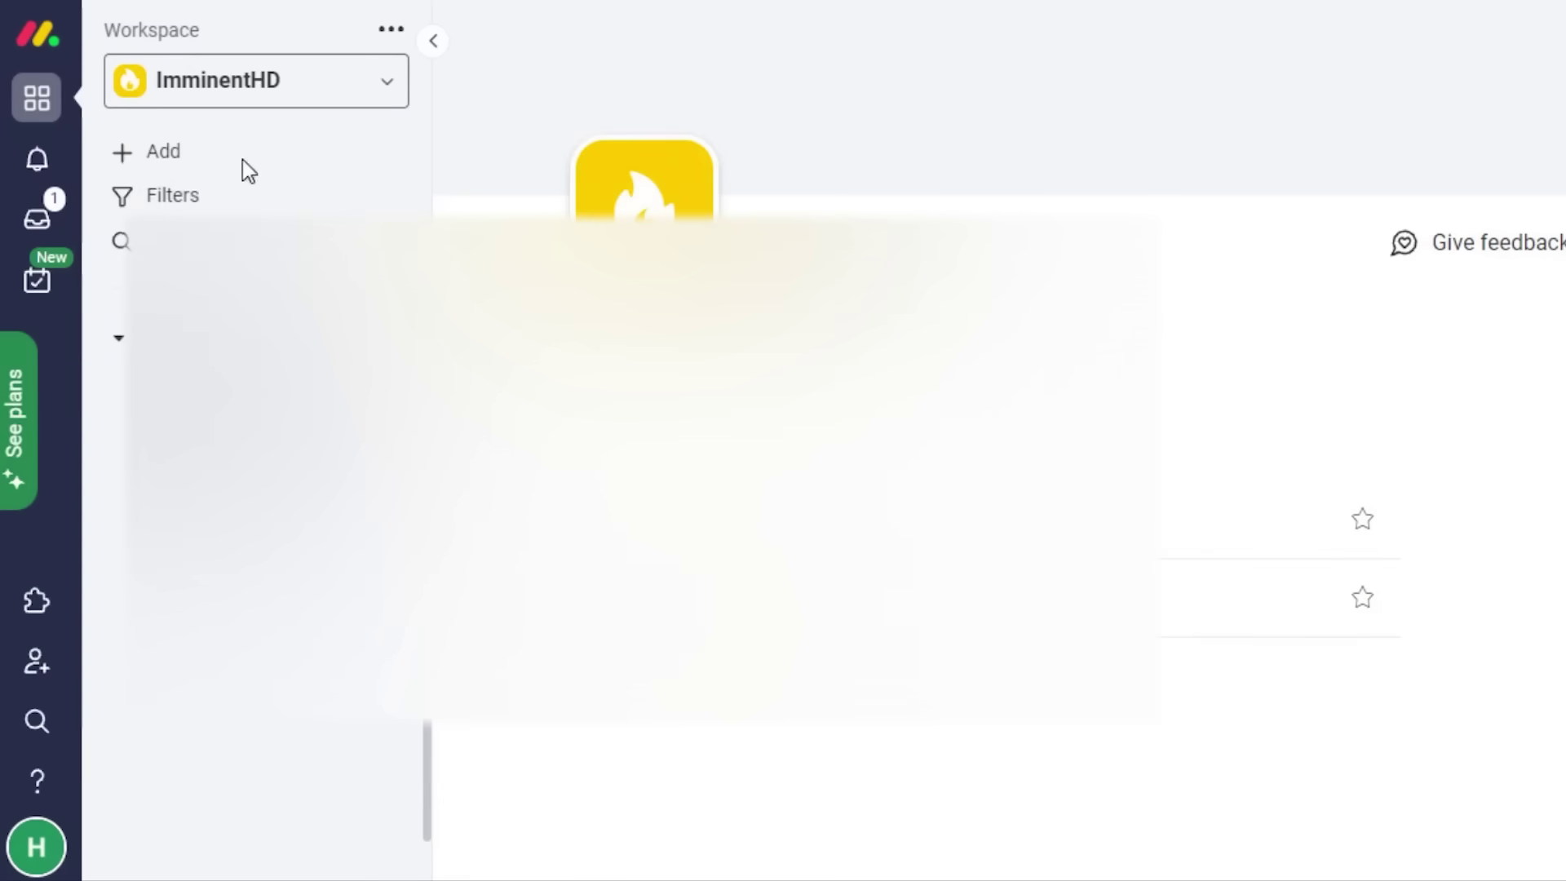
left_click(39, 220)
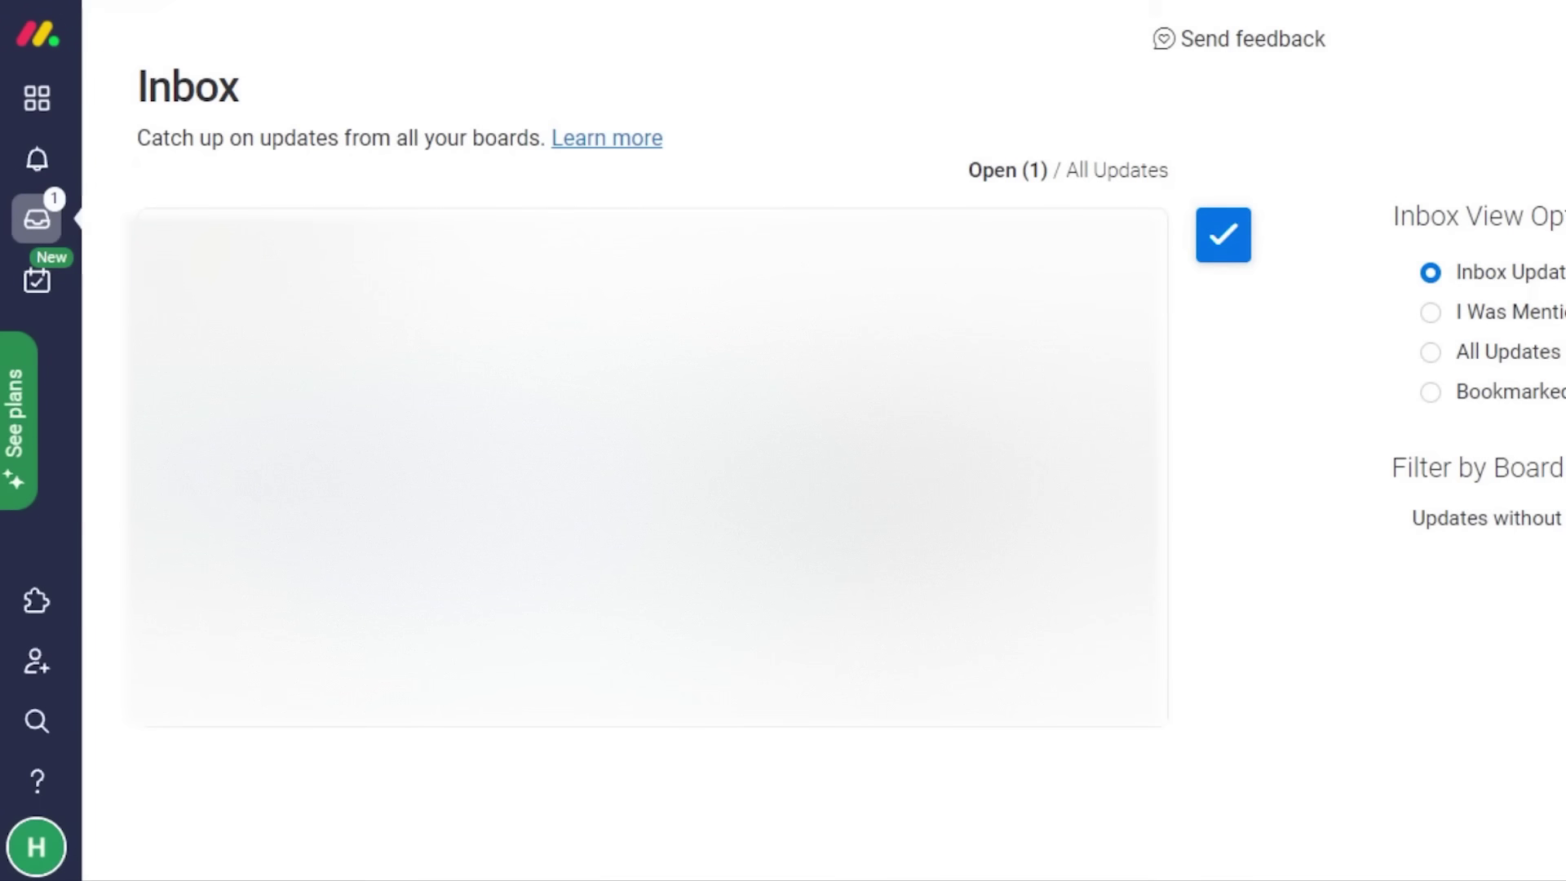
left_click(37, 284)
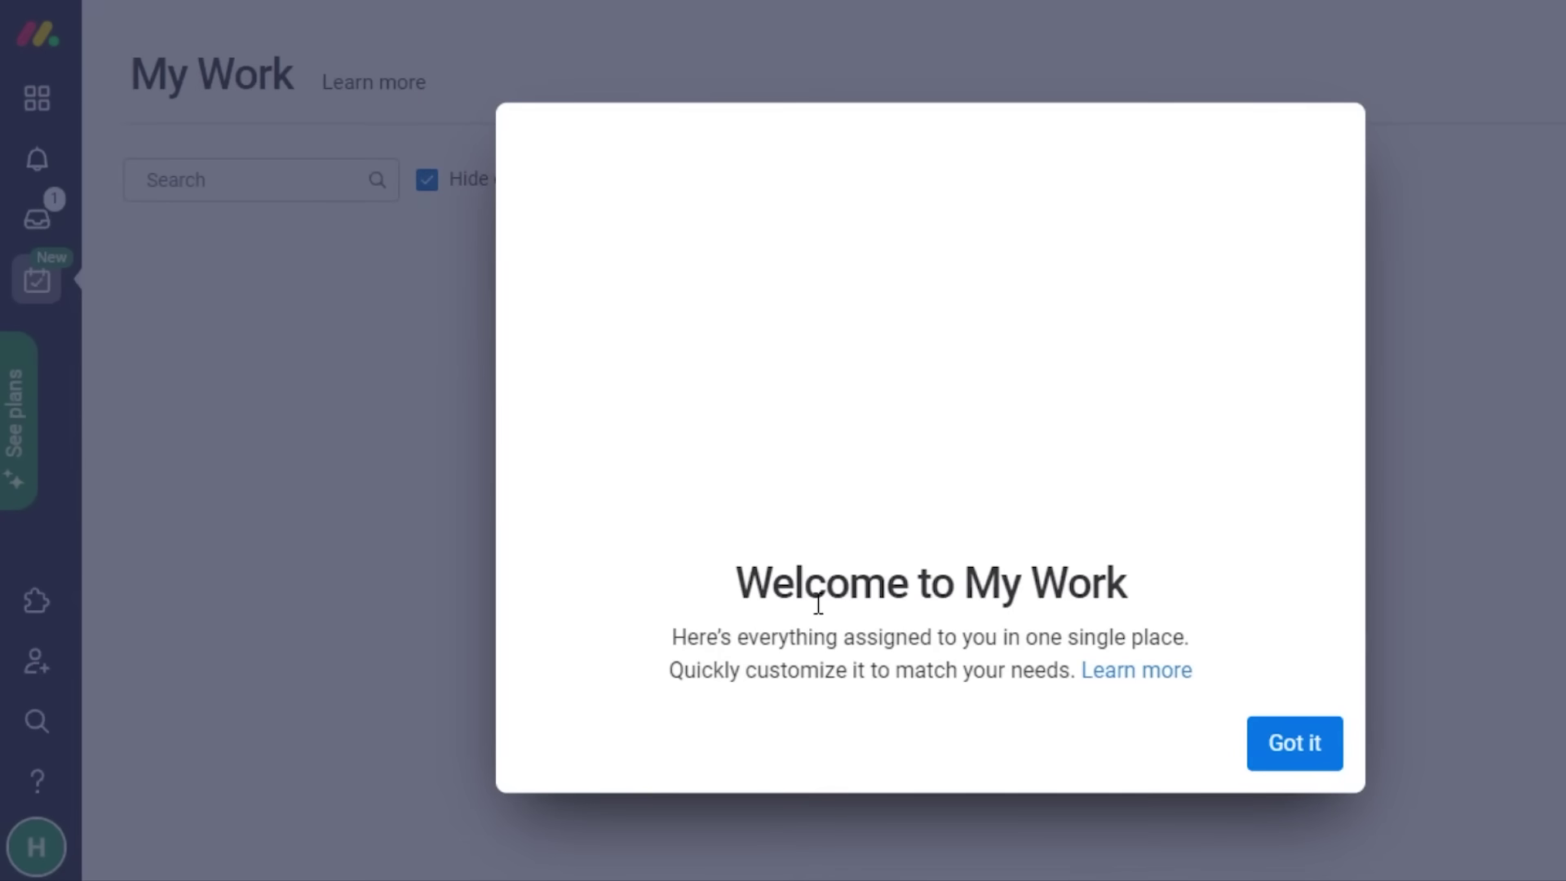
Dismiss the My Work welcome, view the ImminentHD workspace members, then return to My Work
left_click(1302, 744)
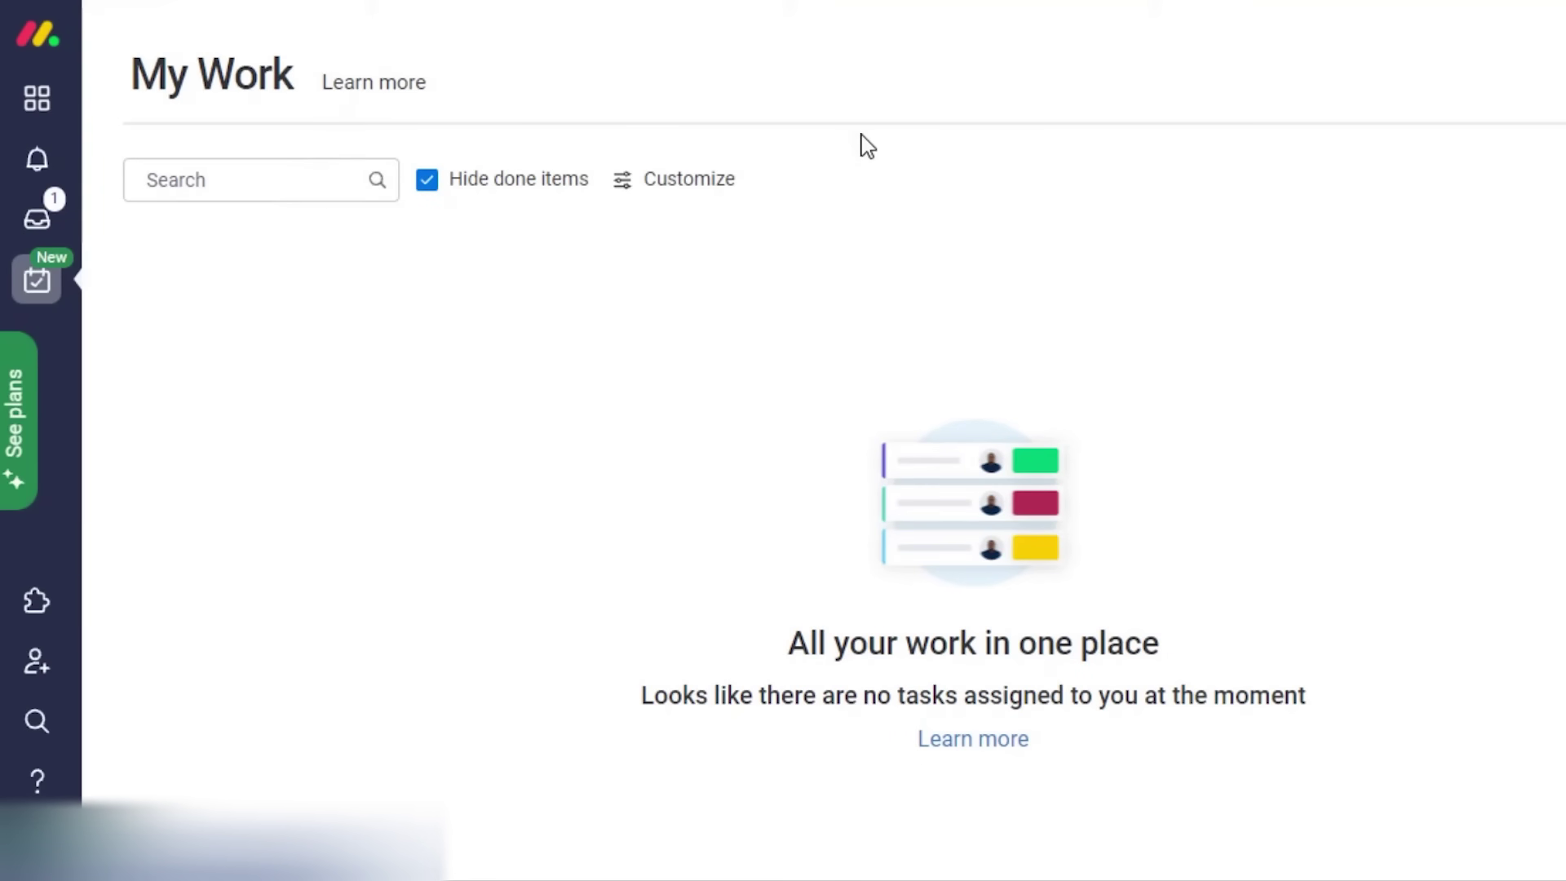
left_click(36, 100)
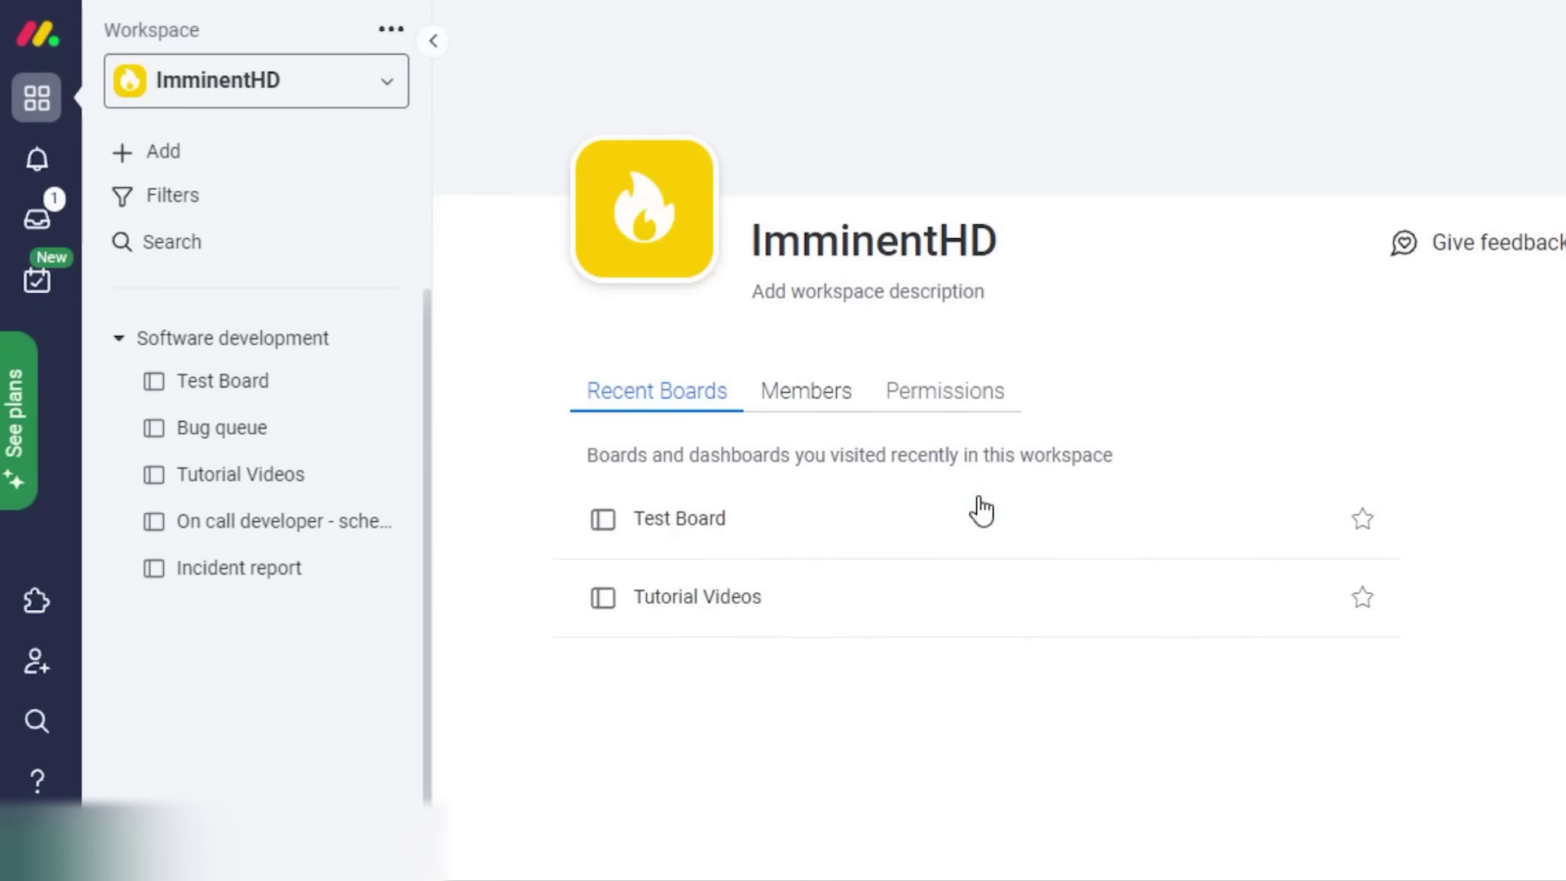
left_click(825, 406)
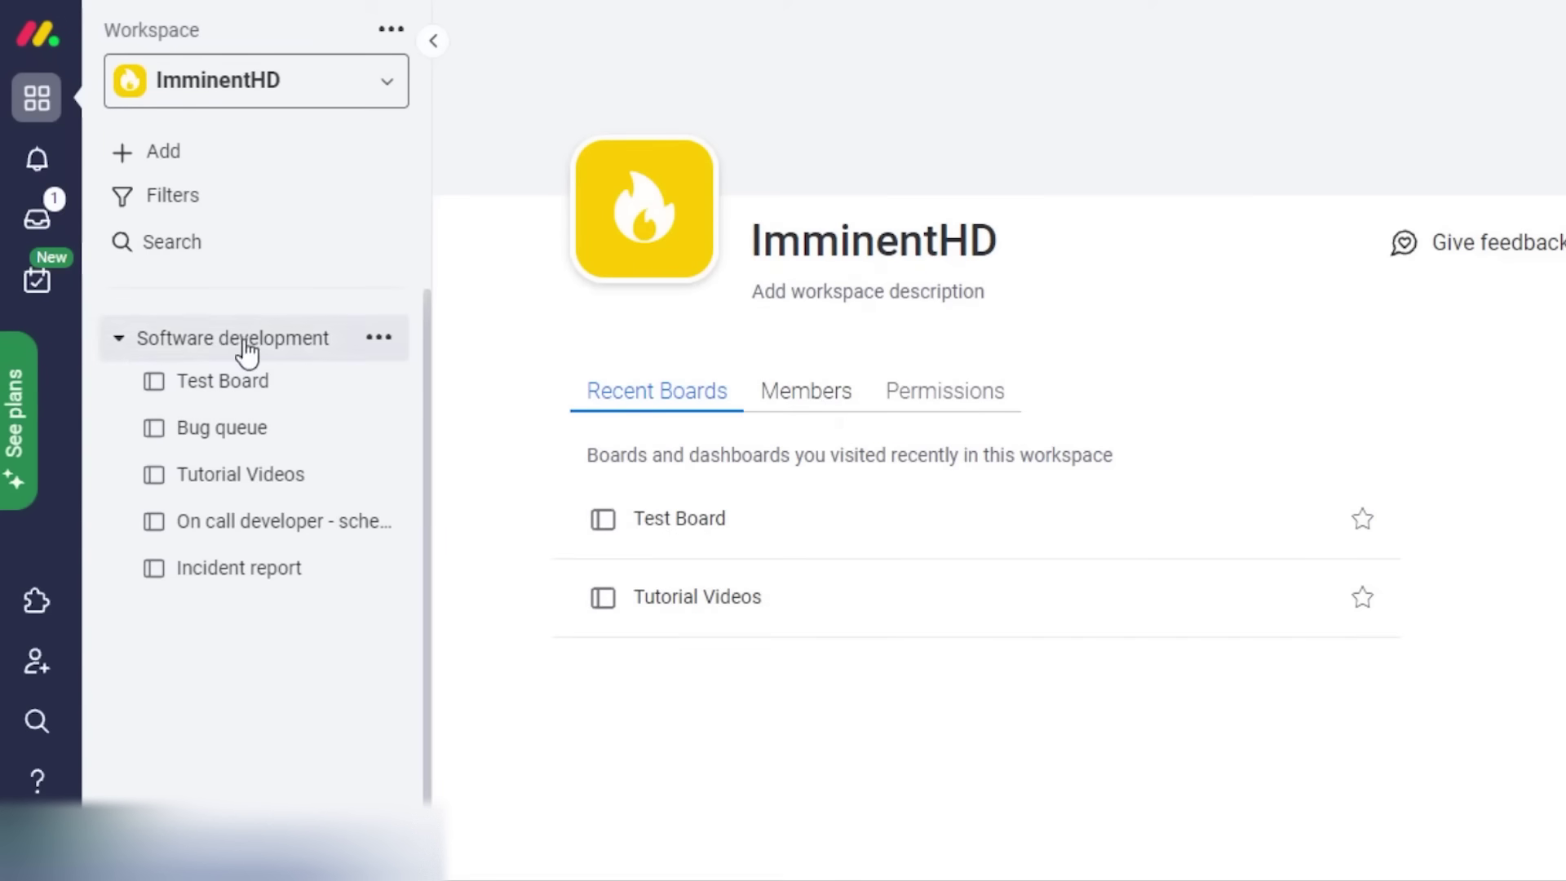
left_click(33, 281)
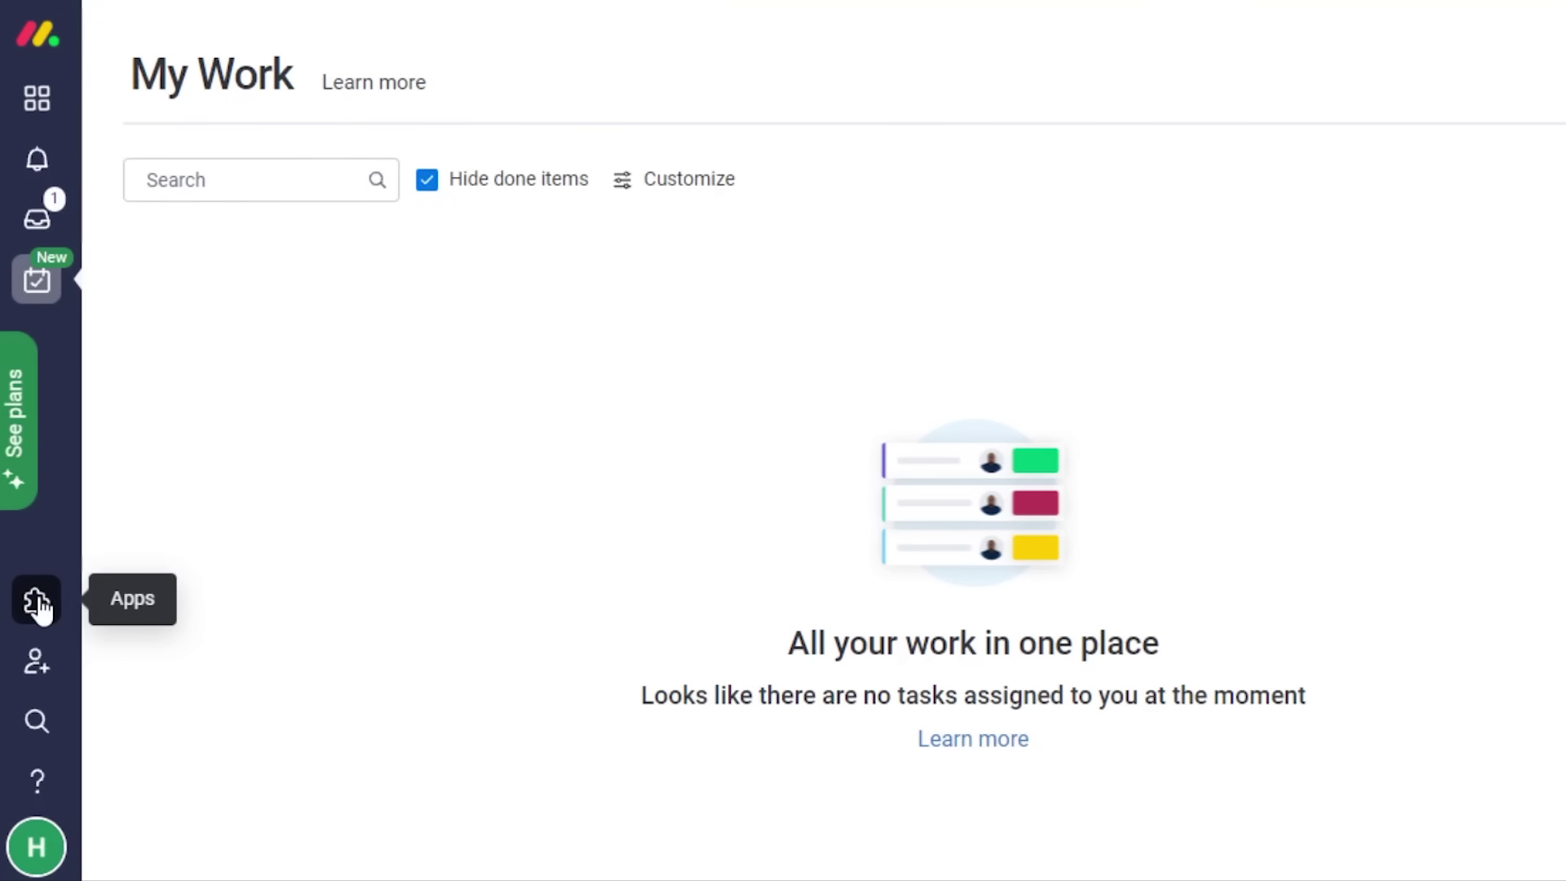
Invite a new person by e-mail with Member access
left_click(36, 675)
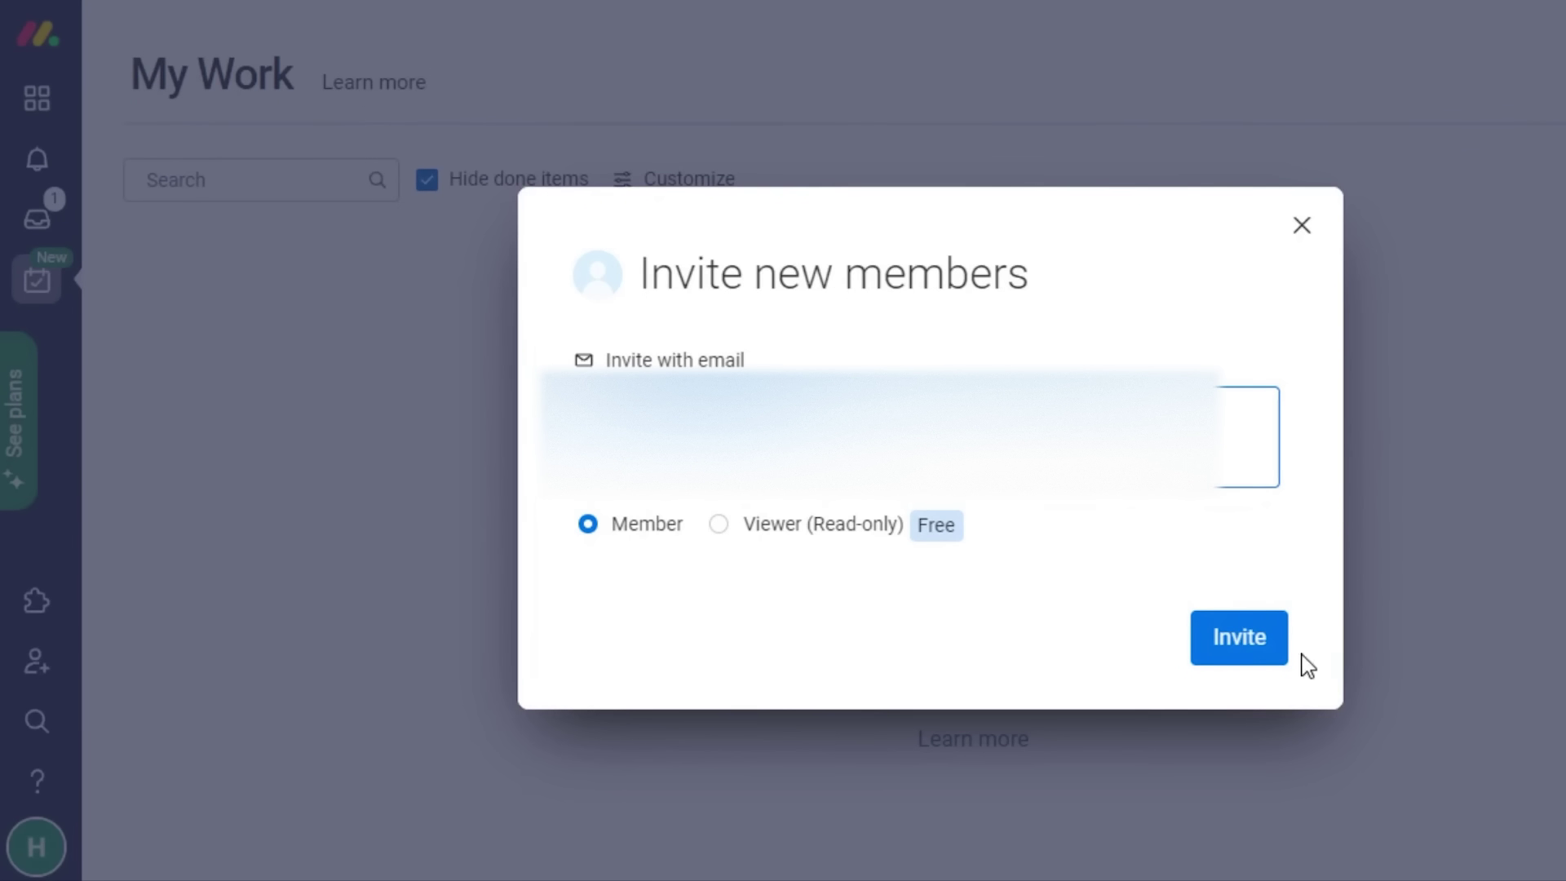
left_click(1264, 651)
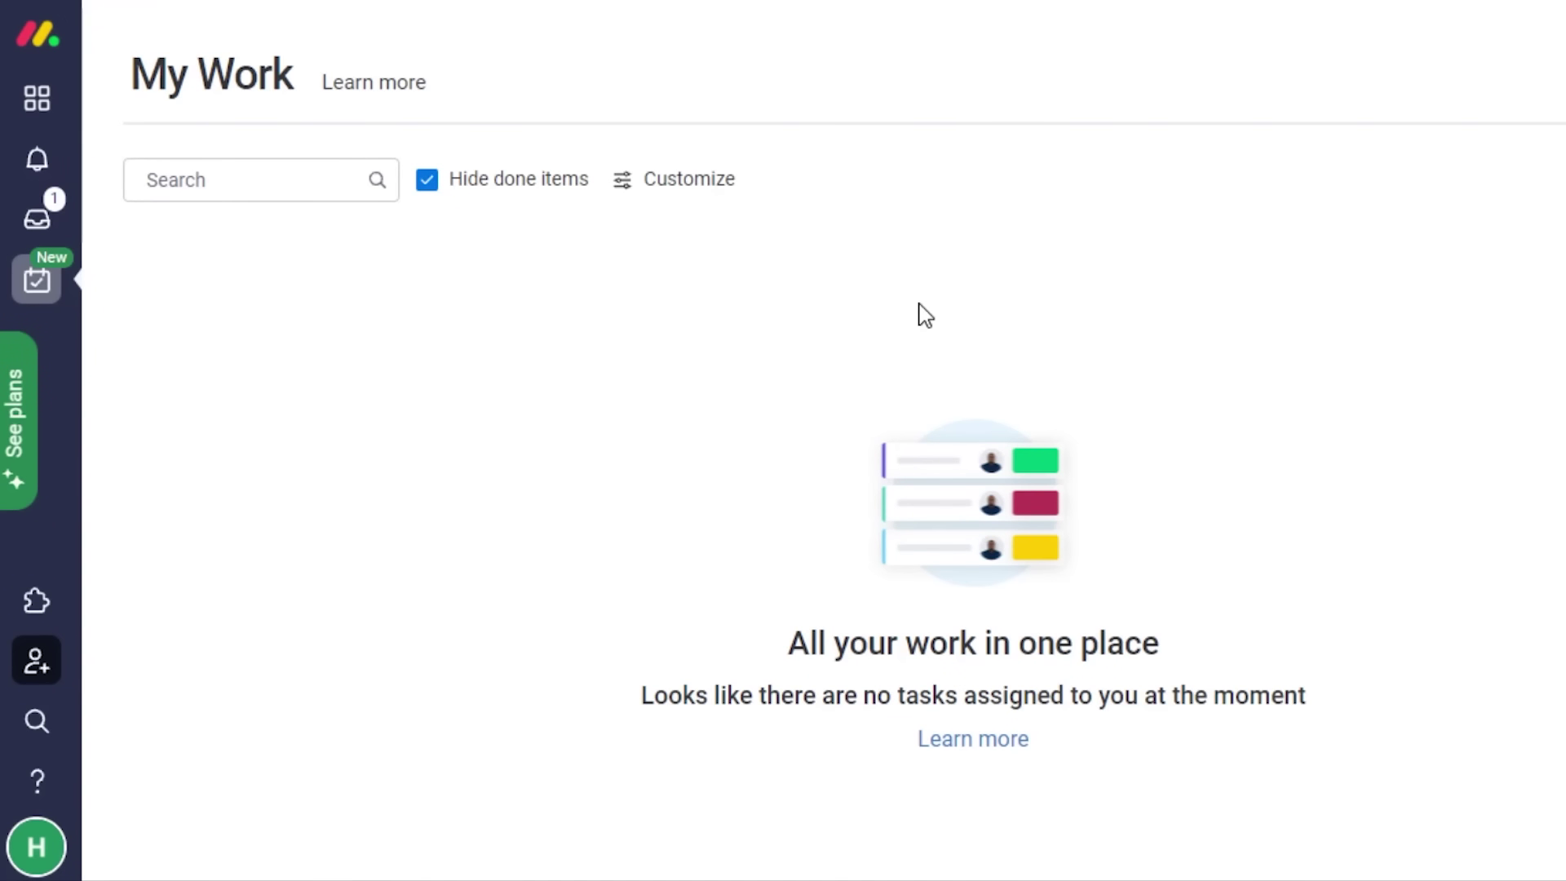
Open the Recycle bin from the account menu and scroll through the deleted items and groups
left_click(33, 861)
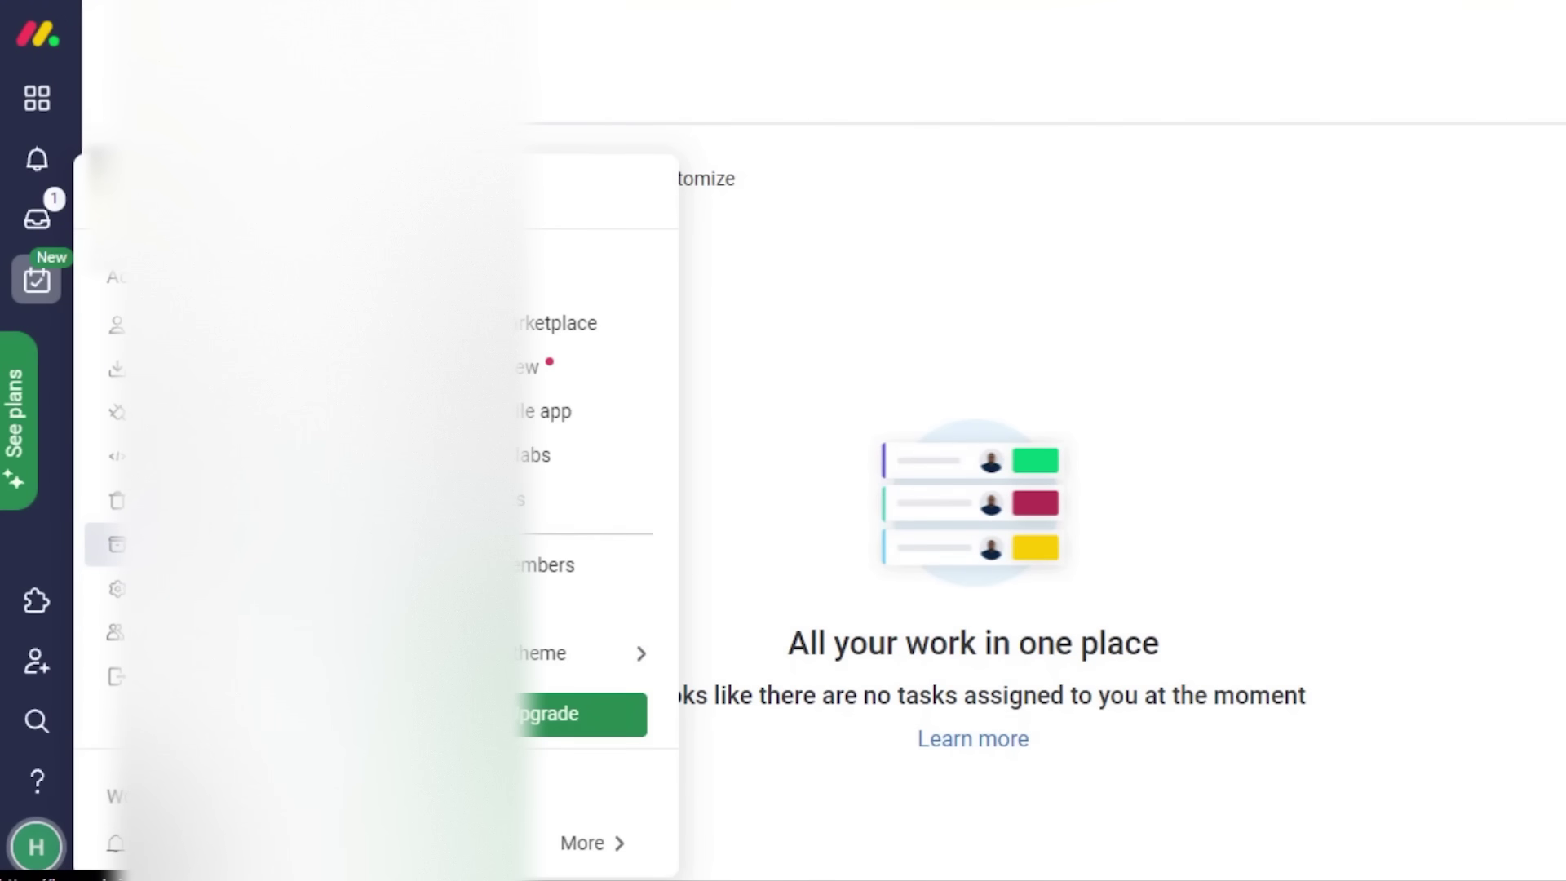
left_click(117, 499)
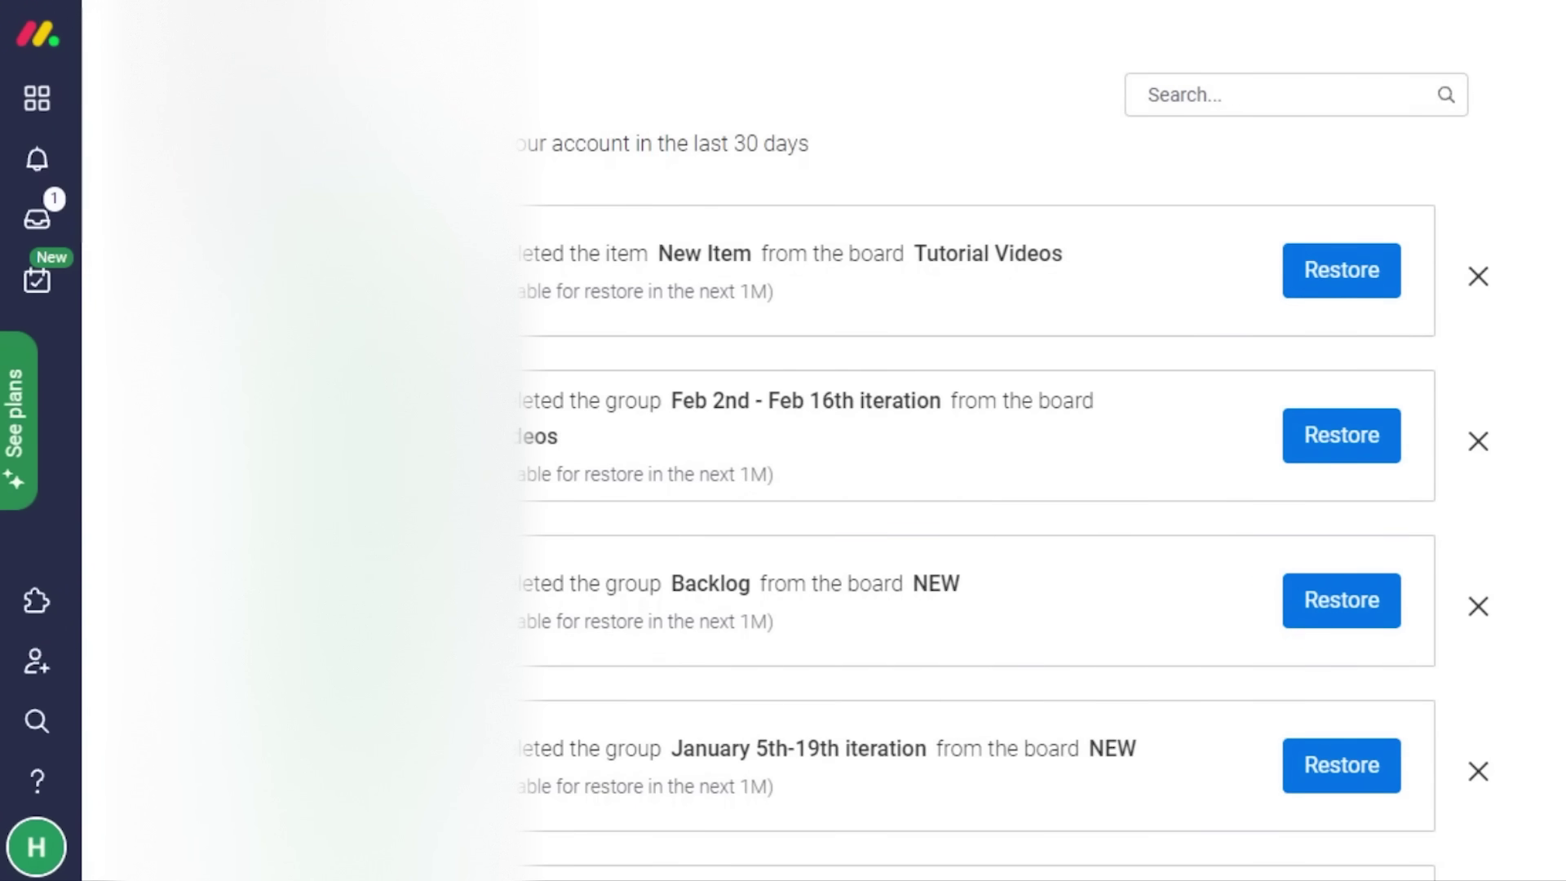
scroll(1438, 542, "down", 6)
scroll(1438, 541, "up", 6)
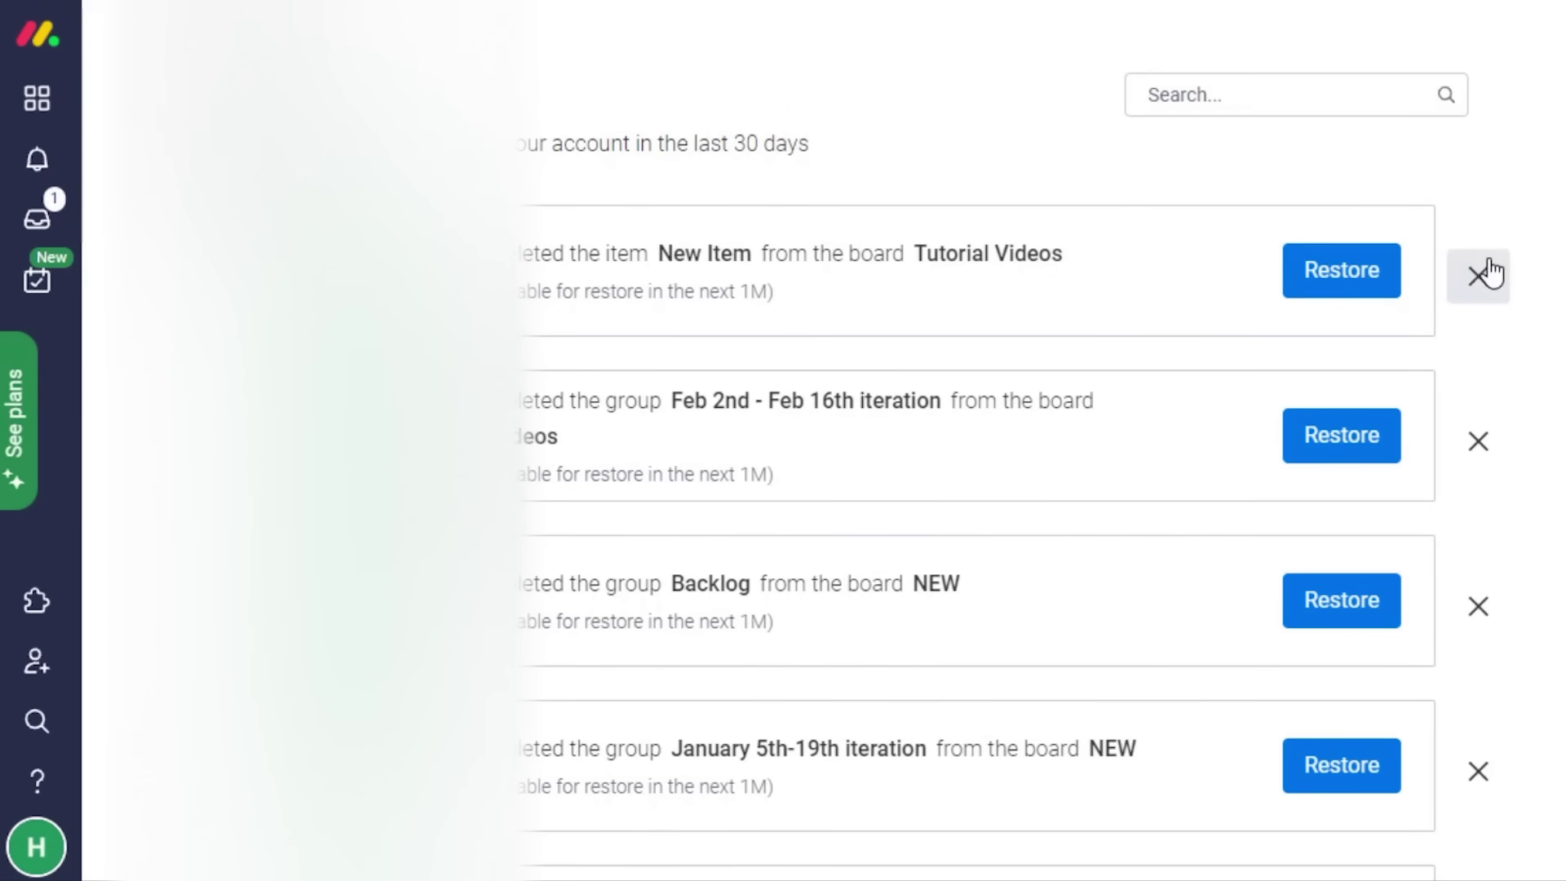